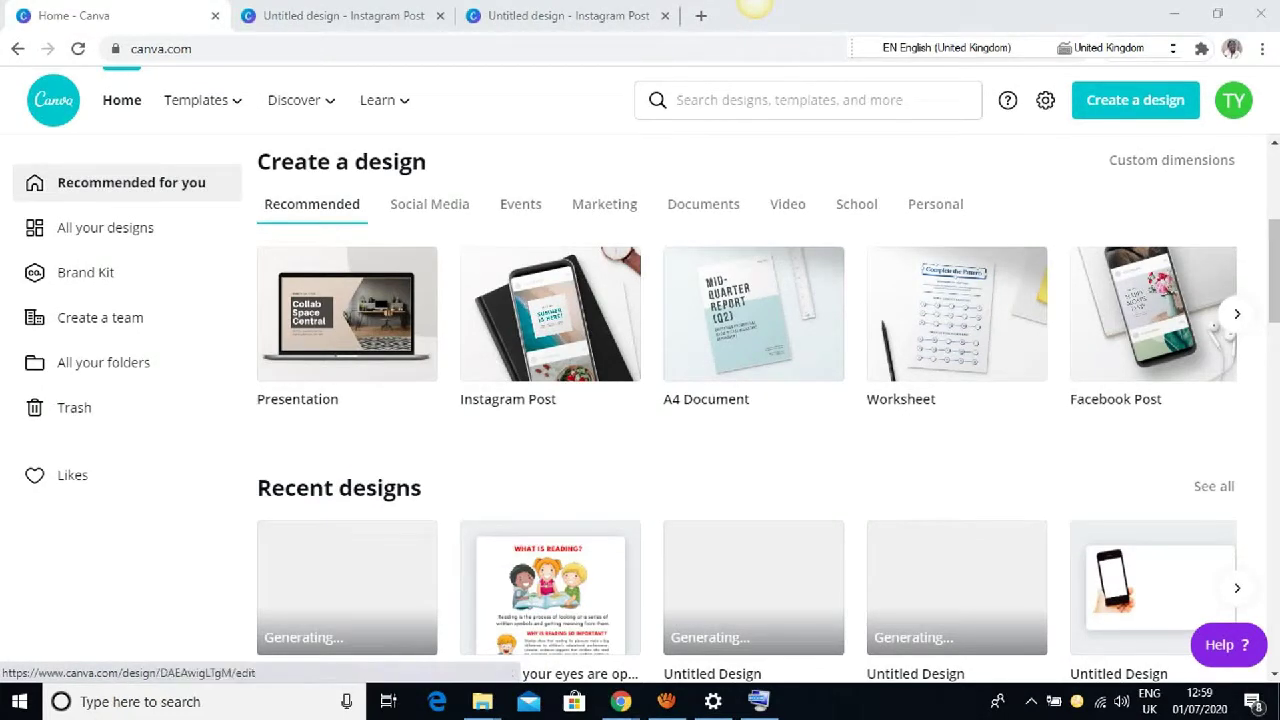
# Step: Create a new blank Instagram Post design at 1080 × 1080 px
pyautogui.scroll(2, 550, 330)
pyautogui.scroll(-2, 550, 330)
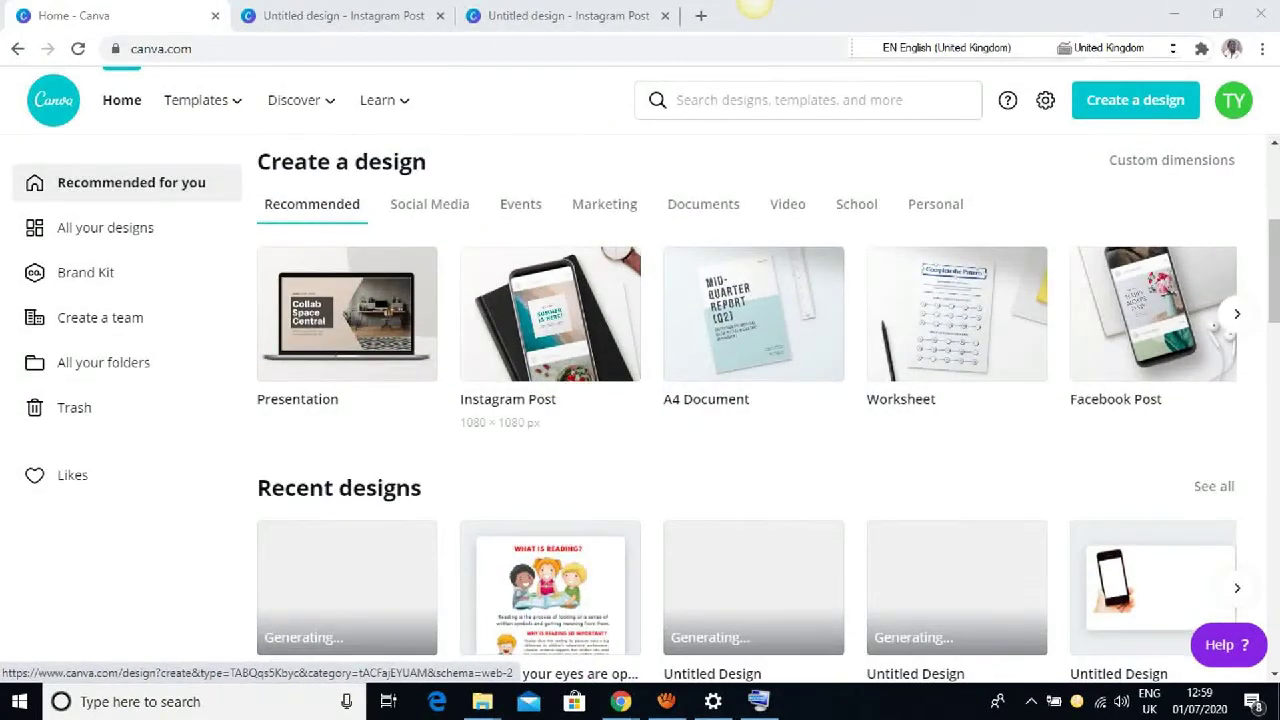
pyautogui.click(550, 315)
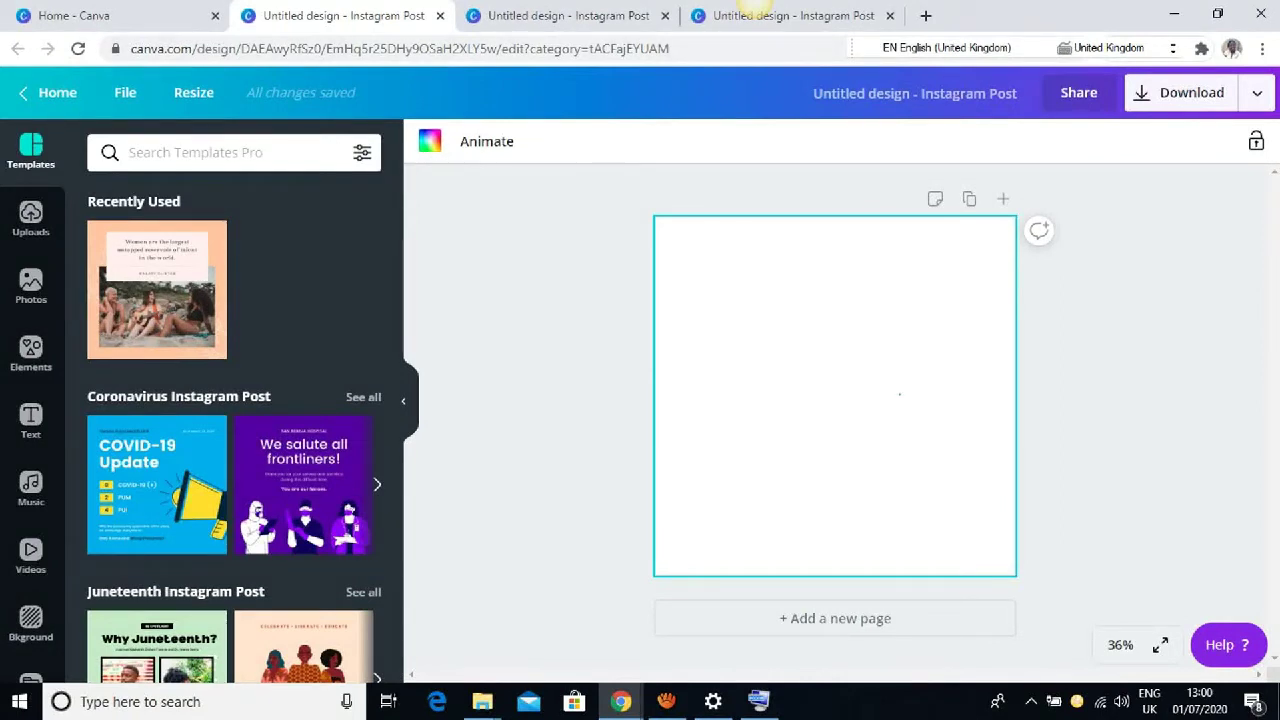
# Step: Set the blank page's background to a custom light green, #c4ffb6
pyautogui.click(430, 141)
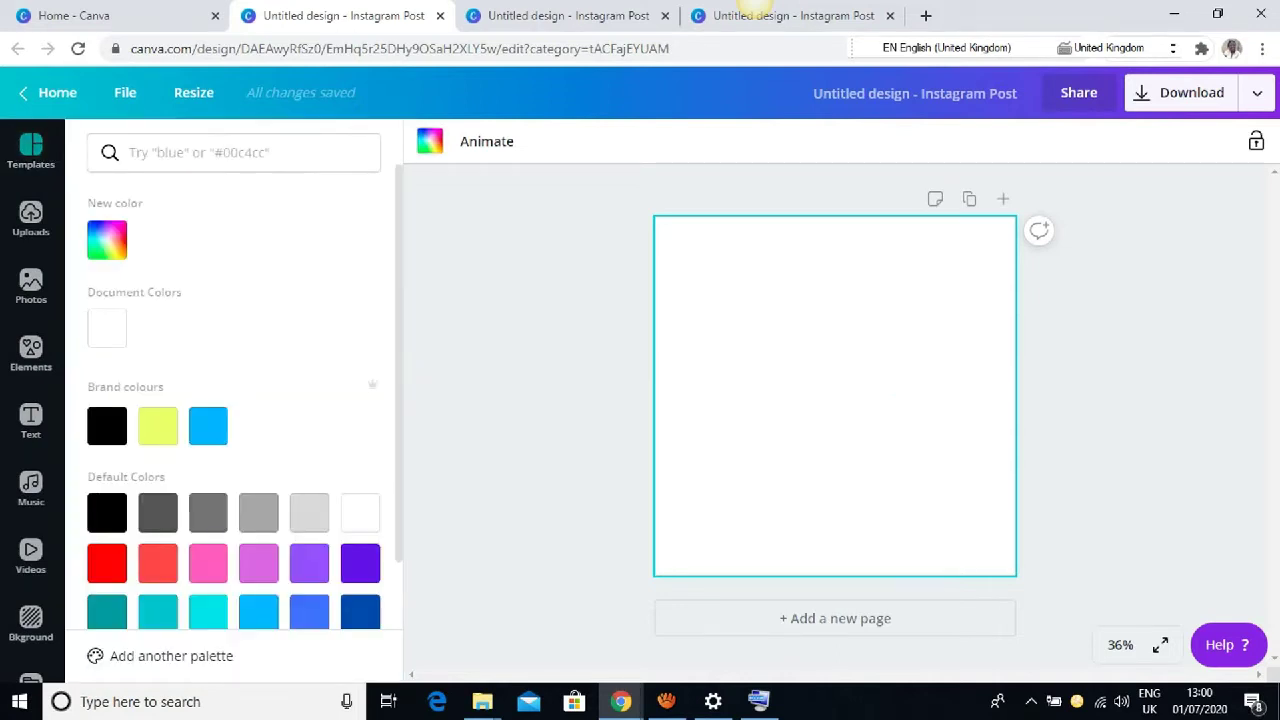
pyautogui.click(107, 240)
pyautogui.click(188, 308)
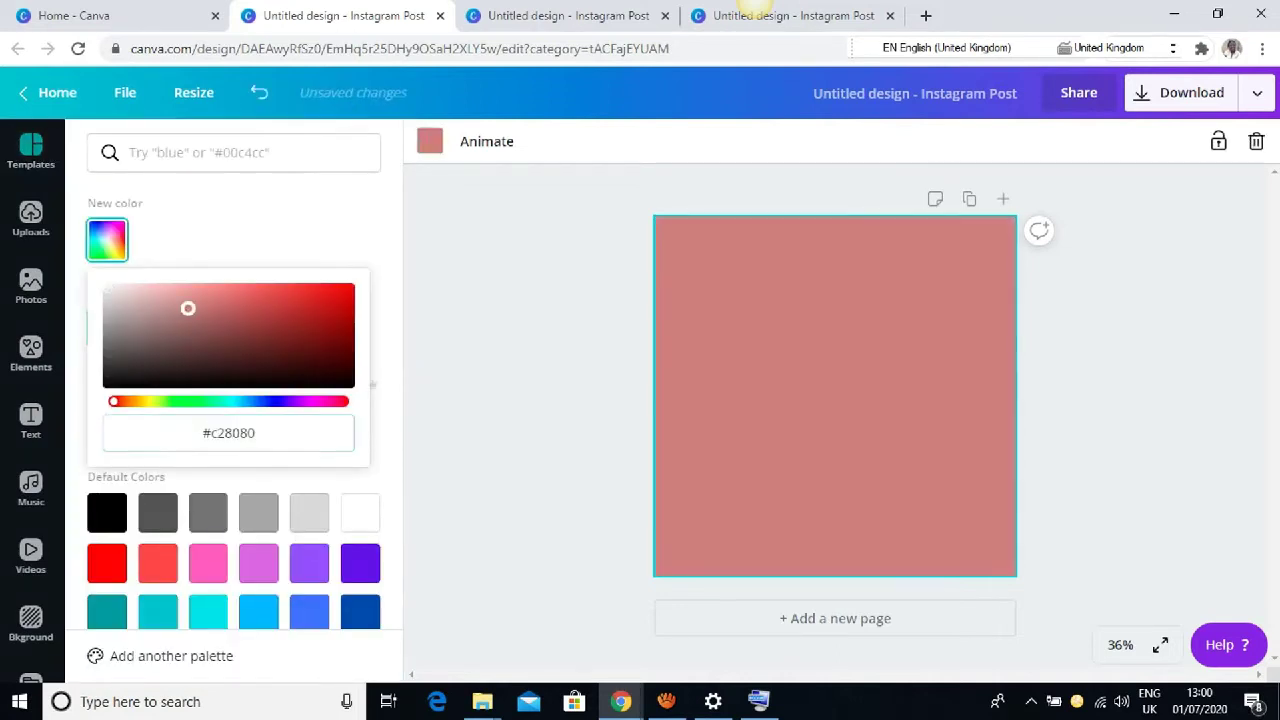
pyautogui.moveTo(188, 308)
pyautogui.mouseDown()
pyautogui.moveTo(240, 298)
pyautogui.moveTo(175, 289)
pyautogui.mouseUp()
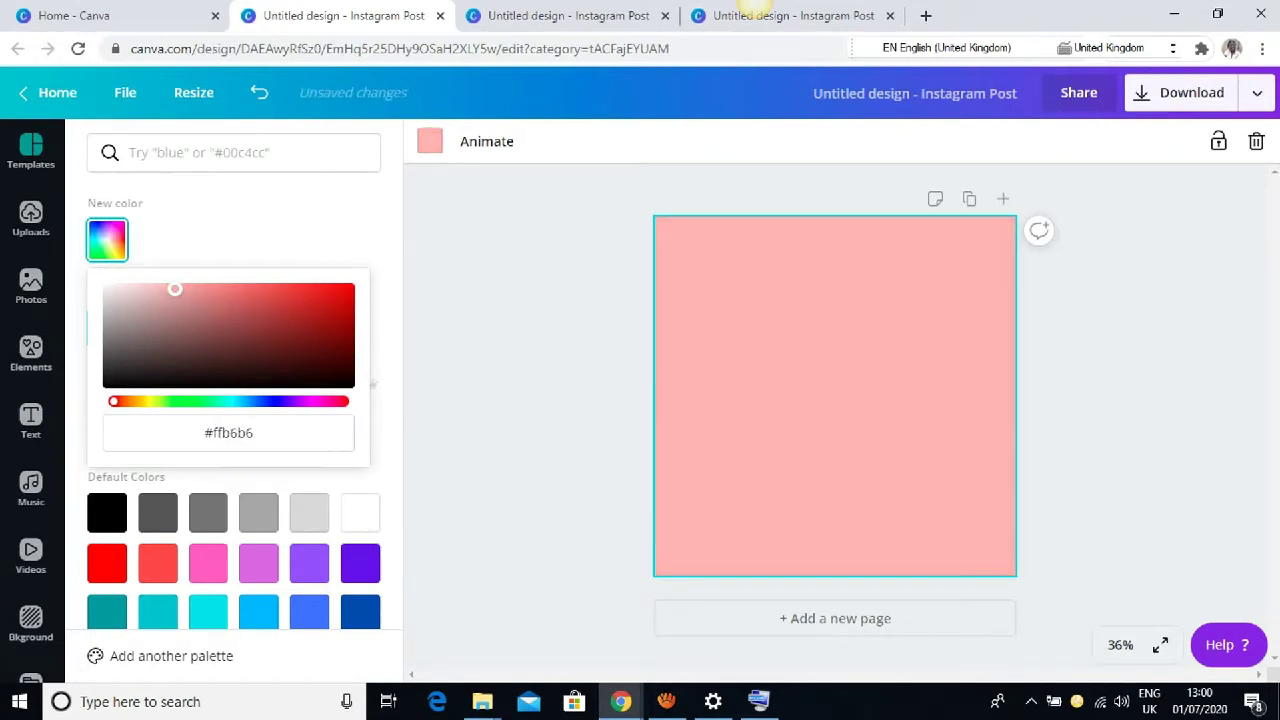
pyautogui.click(182, 401)
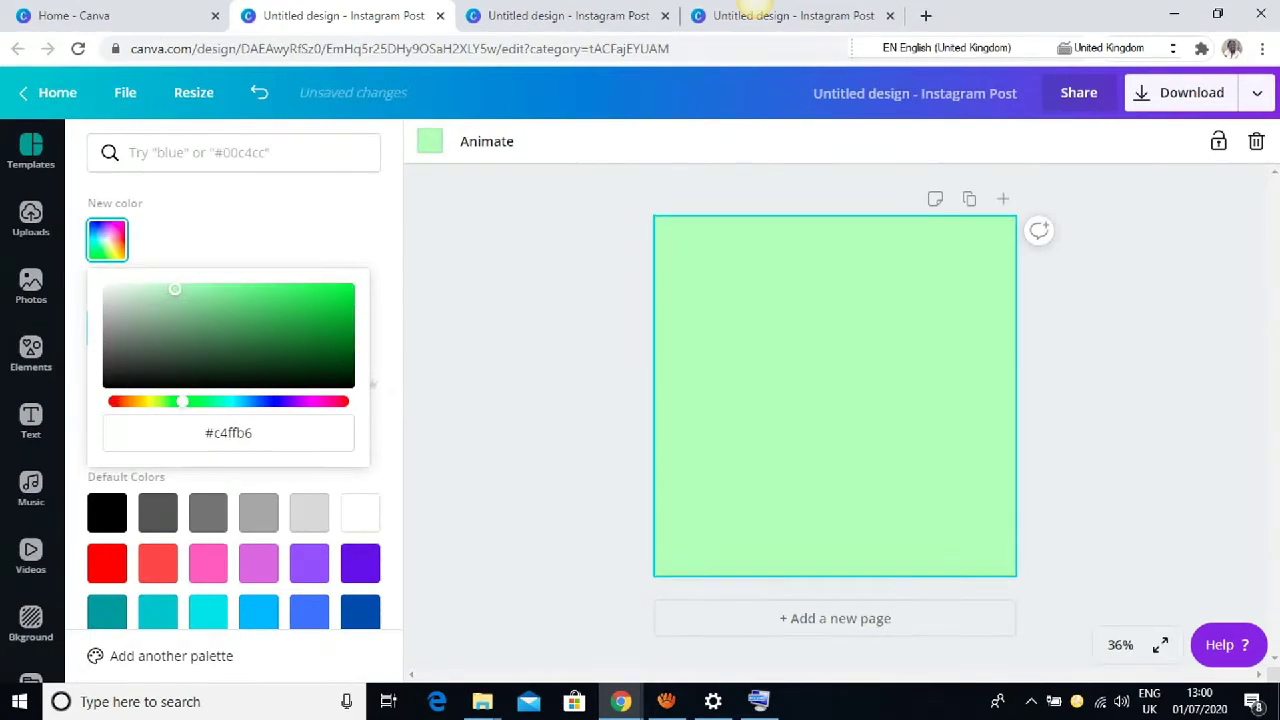
pyautogui.press('Escape')
pyautogui.press('Escape')
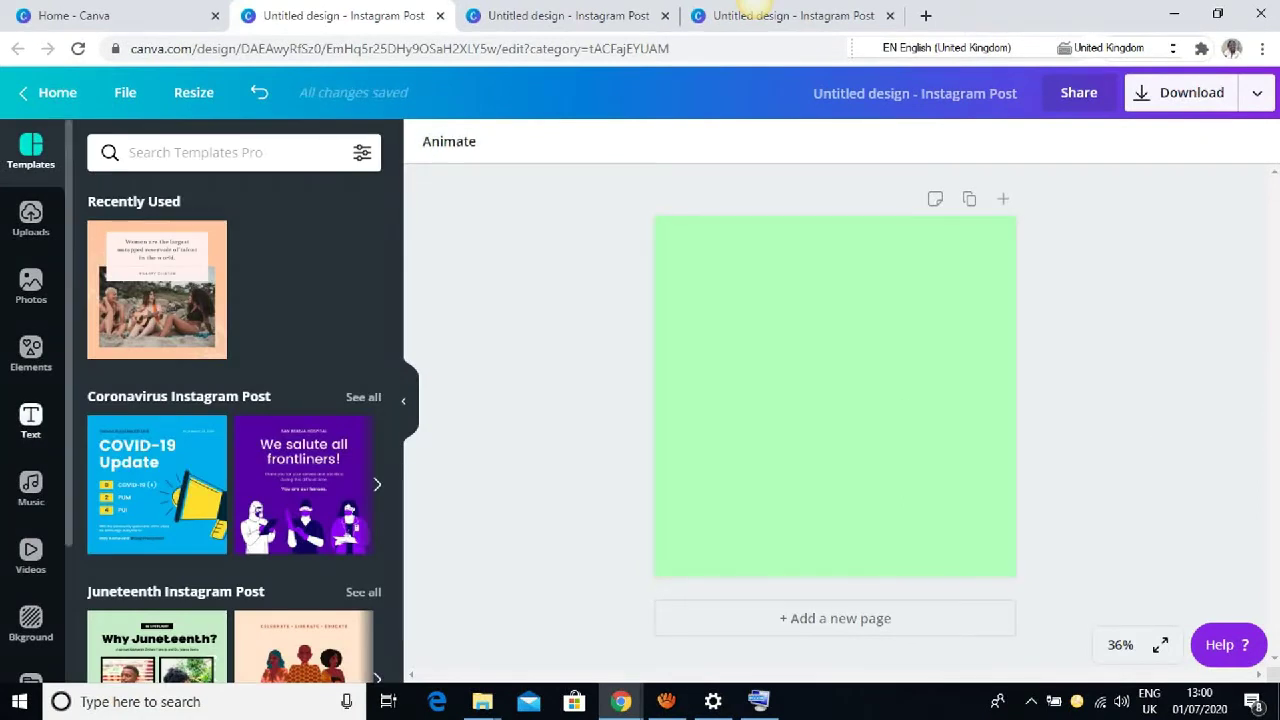
# Step: Search the elements library for "woman", entering the term with the on-screen keyboard and putting the keyboard away
pyautogui.click(31, 352)
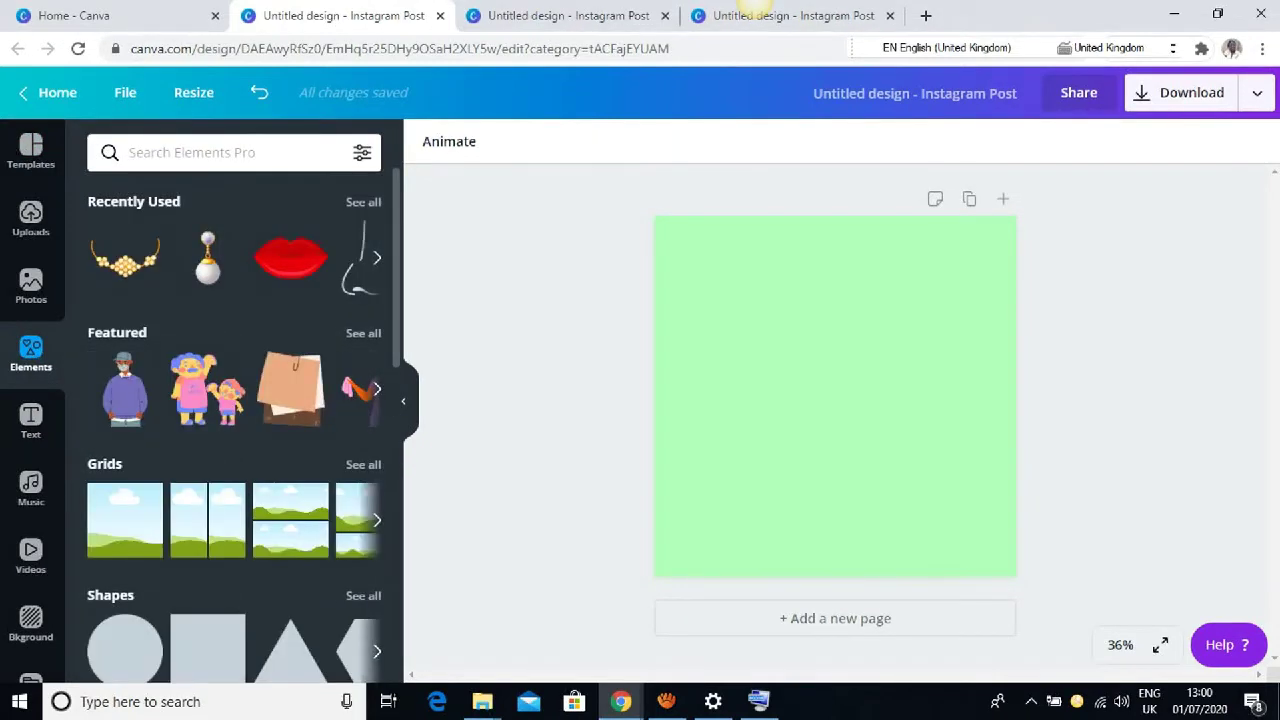
pyautogui.click(192, 153)
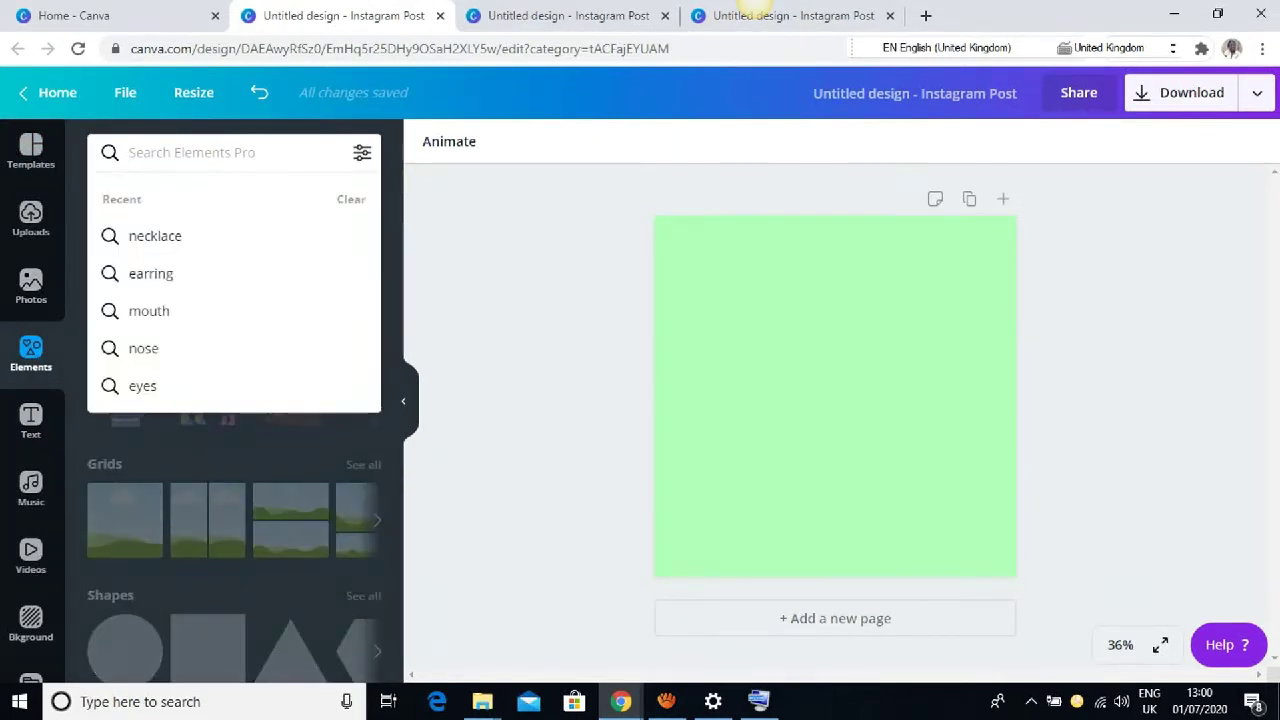
pyautogui.click(759, 701)
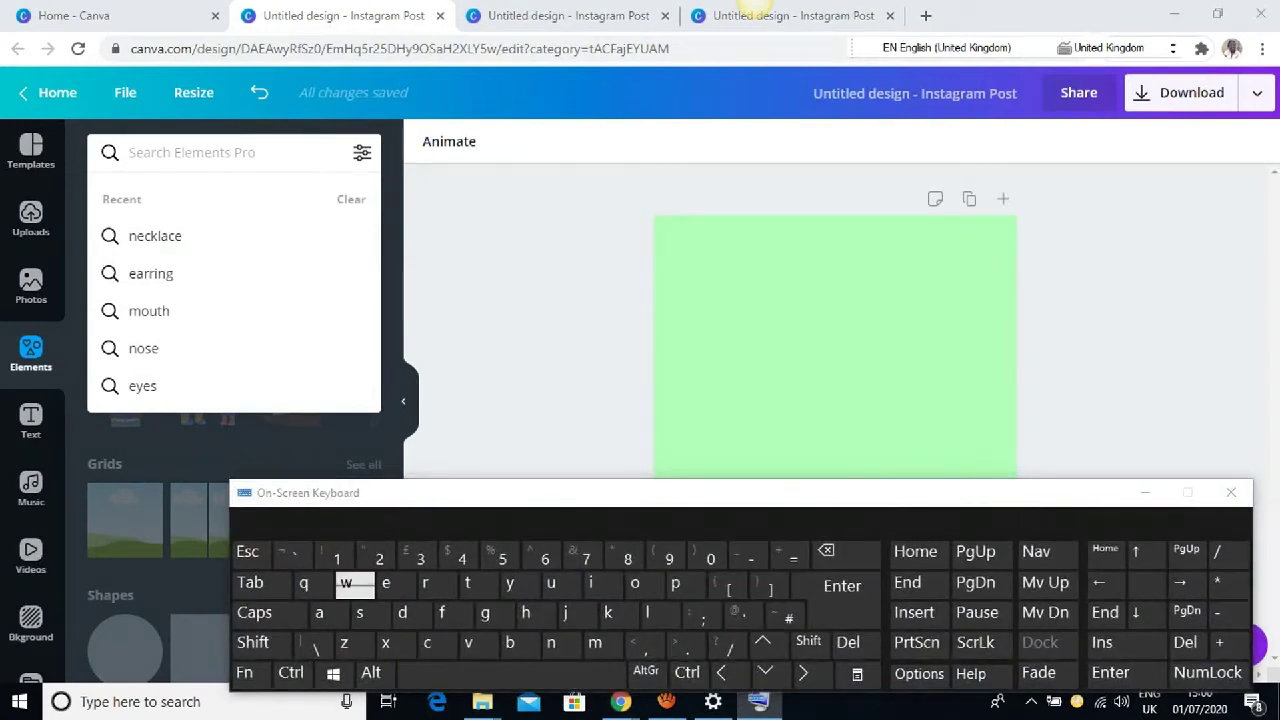
pyautogui.click(346, 583)
pyautogui.click(636, 583)
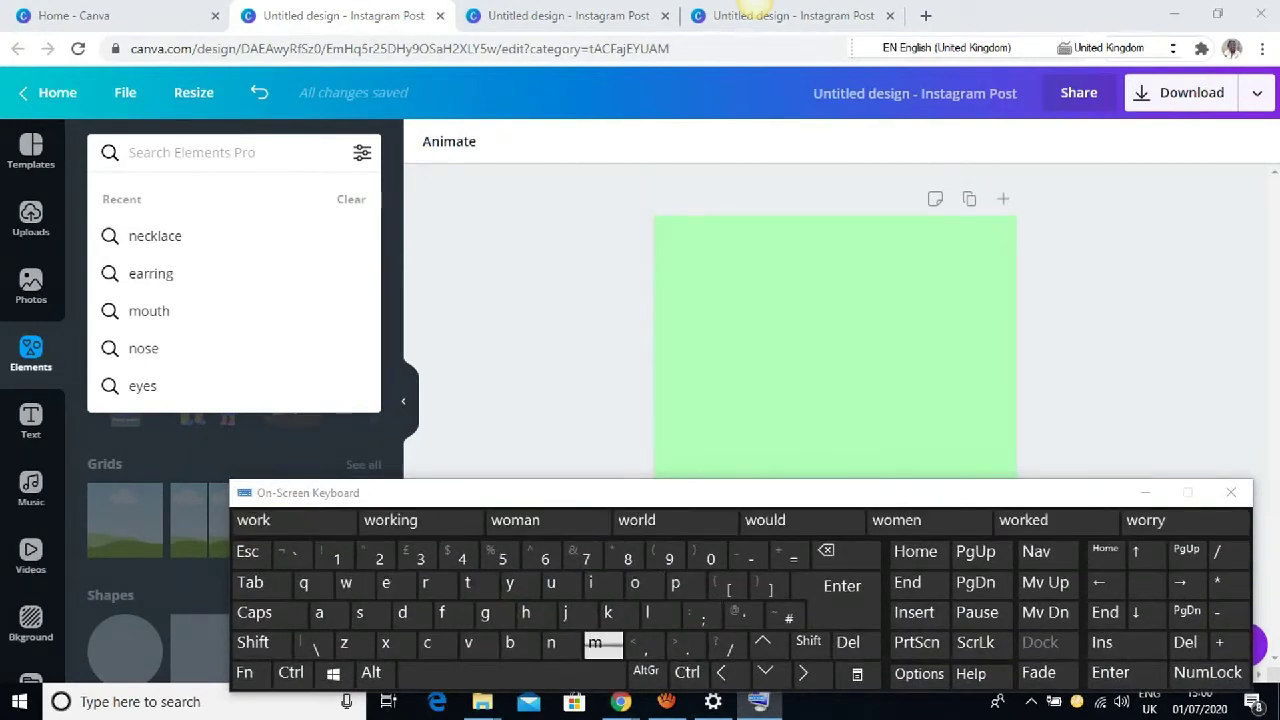
pyautogui.click(595, 643)
pyautogui.click(319, 613)
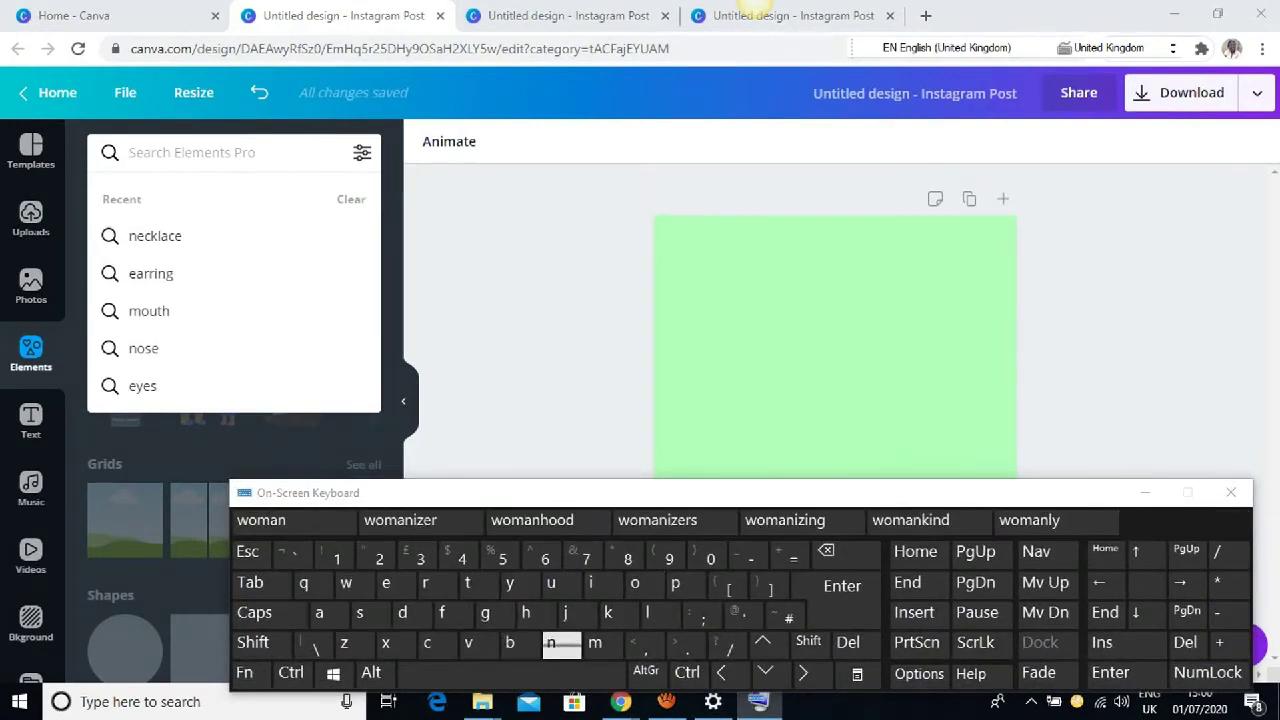
pyautogui.click(550, 643)
pyautogui.click(230, 153)
pyautogui.write('w')
pyautogui.click(151, 236)
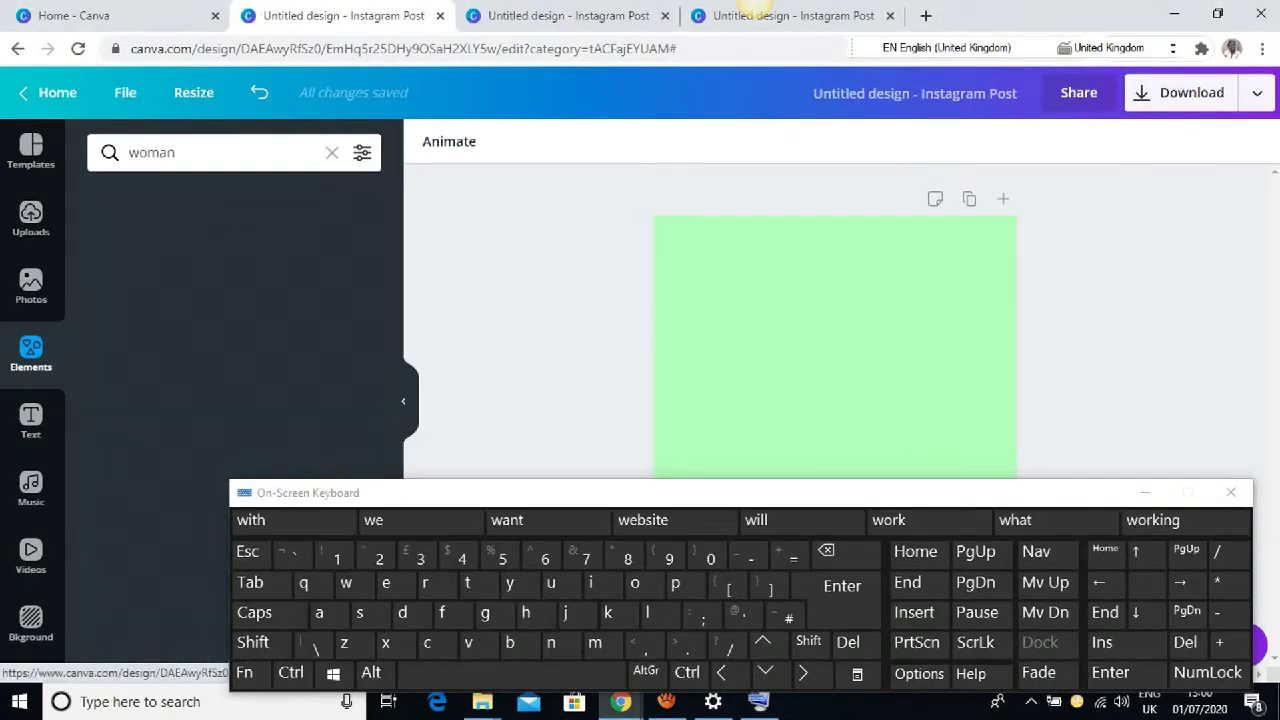
pyautogui.click(1145, 492)
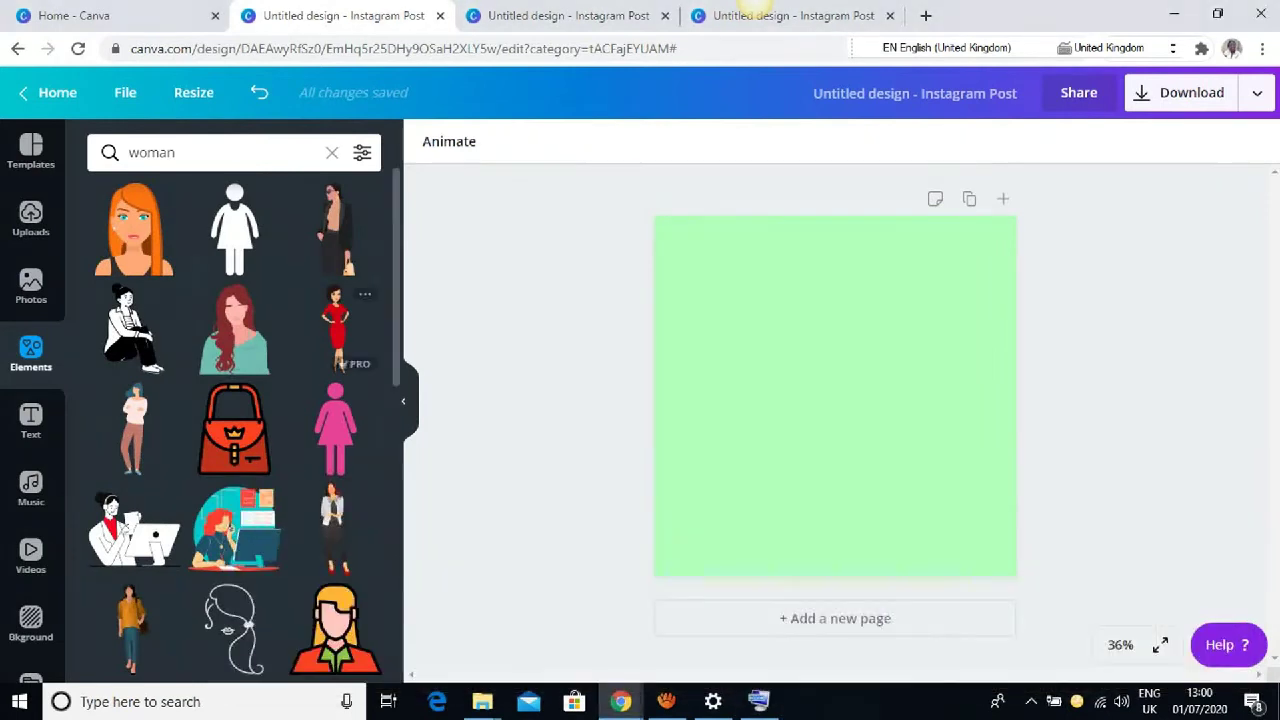
# Step: Add the pink-haired woman in a purple jacket resting her head on her hand, enlarged and centred to fill most of the page
pyautogui.scroll(-6, 336, 300)
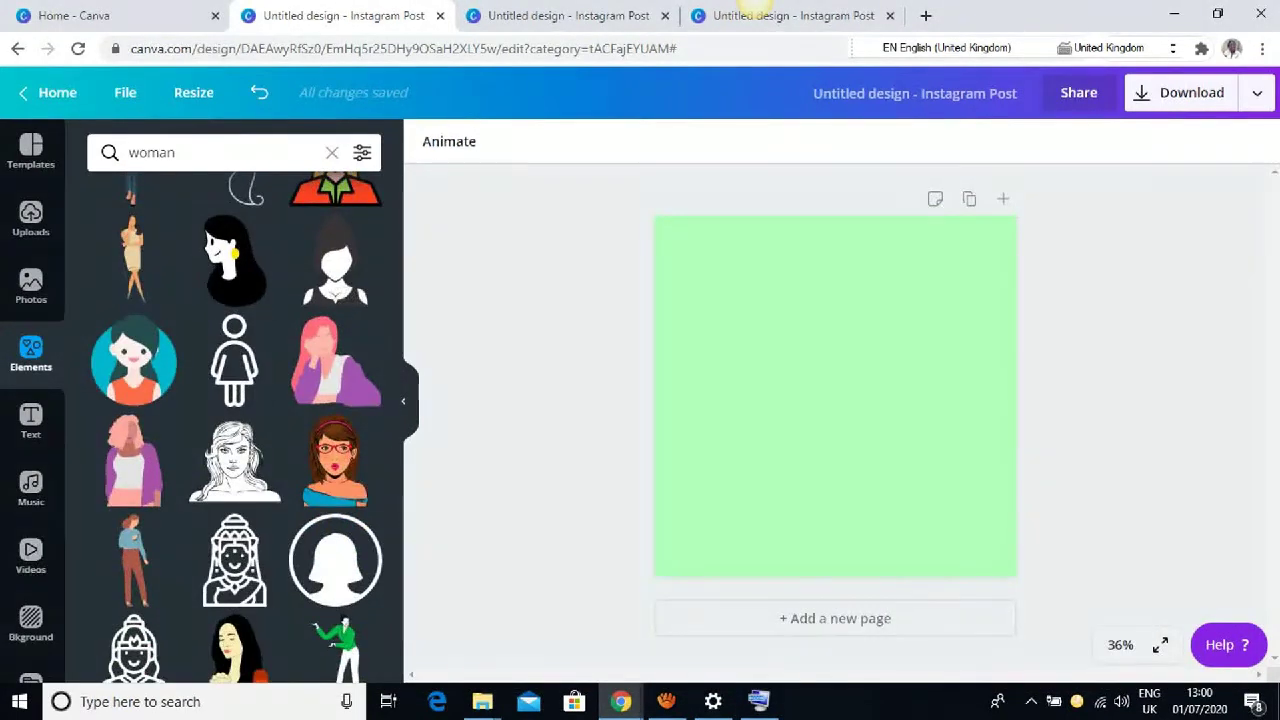
pyautogui.click(335, 360)
pyautogui.moveTo(834, 497); pyautogui.dragTo(790, 440)
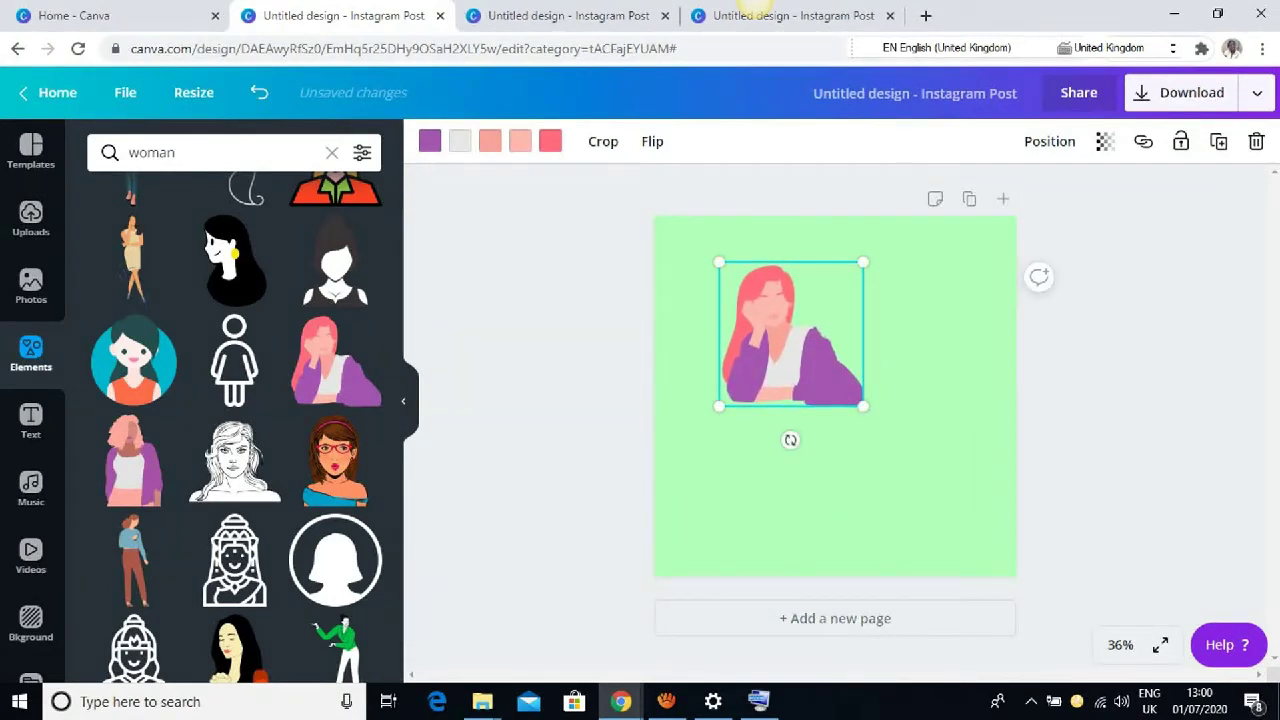
pyautogui.moveTo(863, 406); pyautogui.dragTo(968, 512)
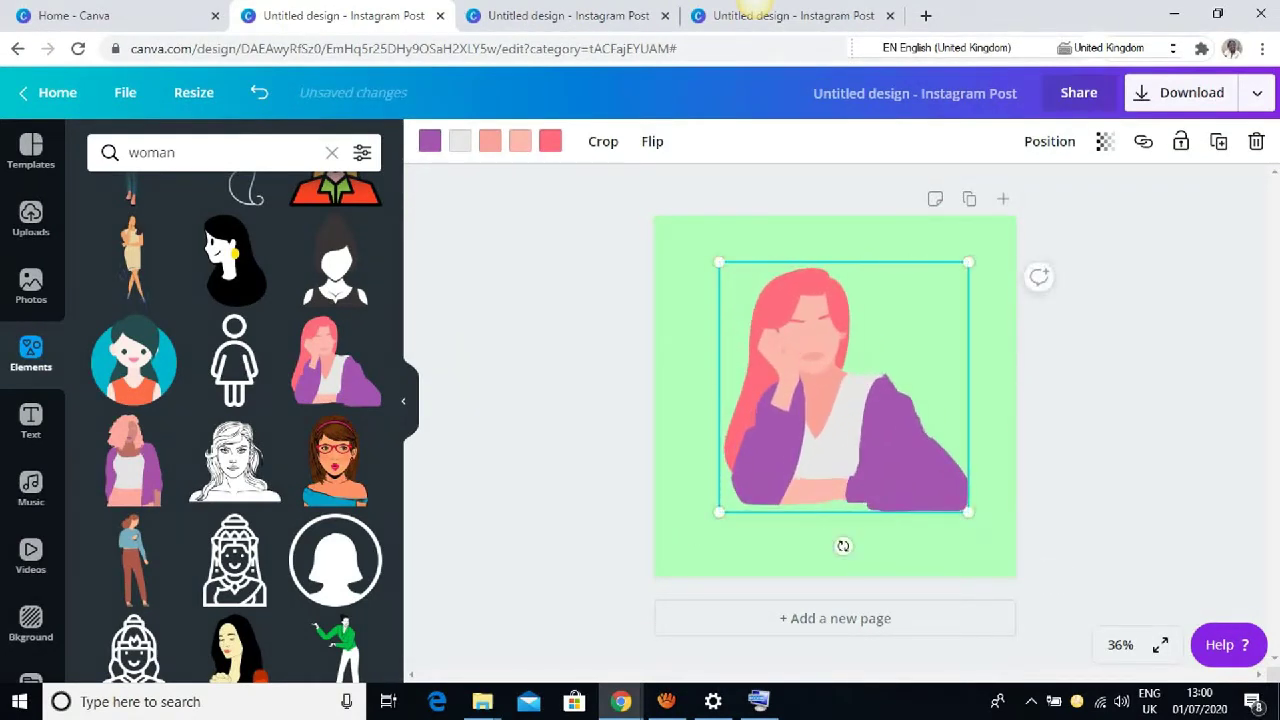
pyautogui.moveTo(843, 546); pyautogui.dragTo(805, 530)
pyautogui.moveTo(930, 495); pyautogui.dragTo(980, 543)
pyautogui.moveTo(828, 578)
pyautogui.mouseDown()
pyautogui.moveTo(851, 598)
pyautogui.moveTo(835, 577)
pyautogui.mouseUp()
pyautogui.click(837, 588)
pyautogui.click(835, 460)
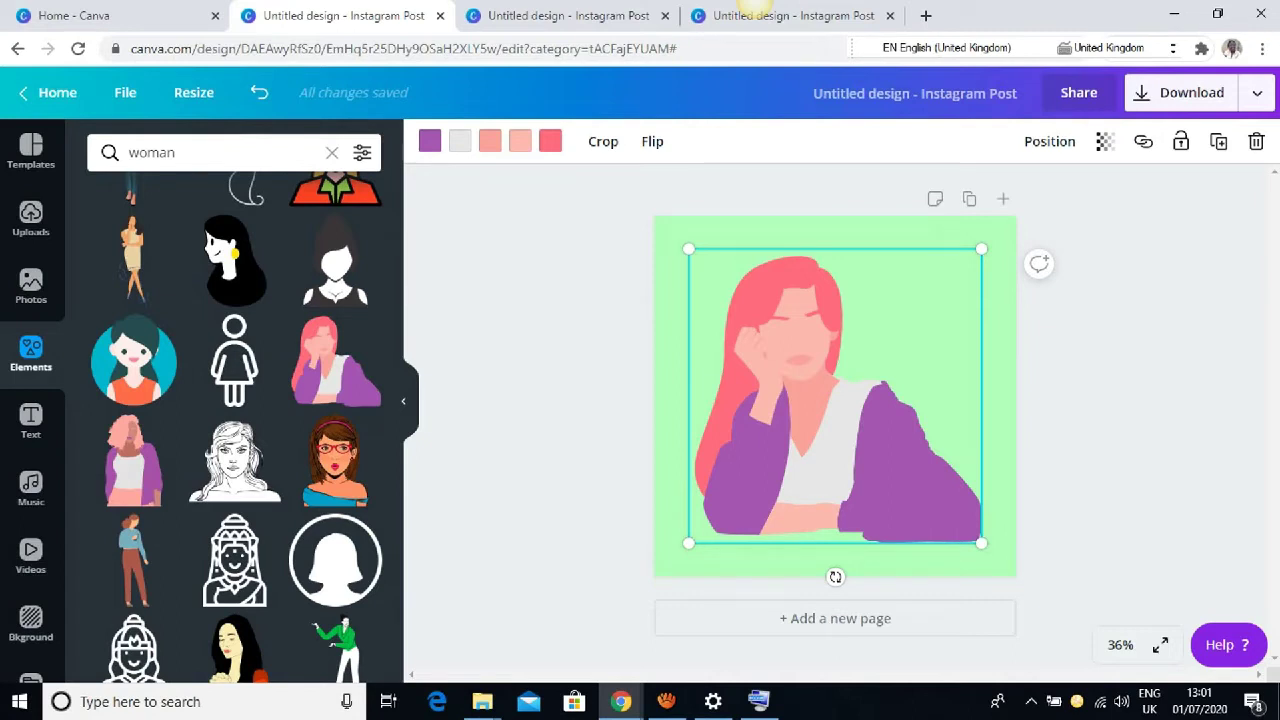
# Step: Recolour the woman's purple jacket to a custom, almost black dark green
pyautogui.click(430, 141)
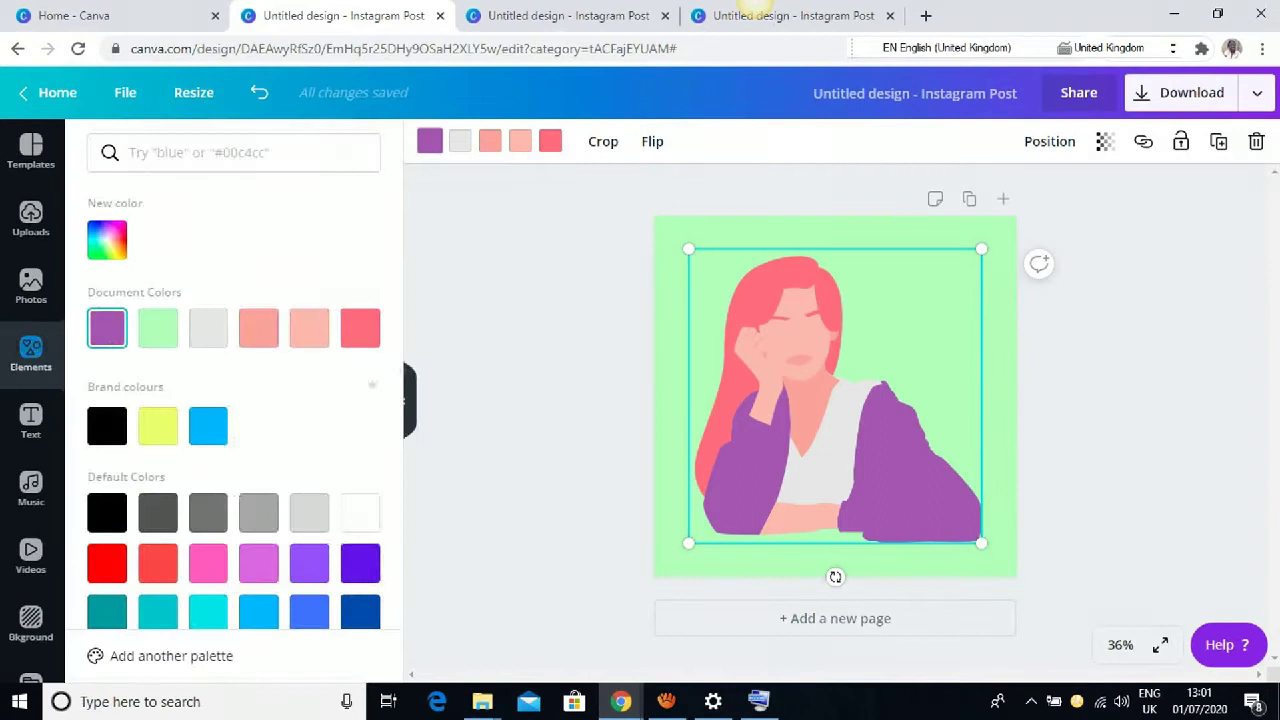
pyautogui.click(107, 239)
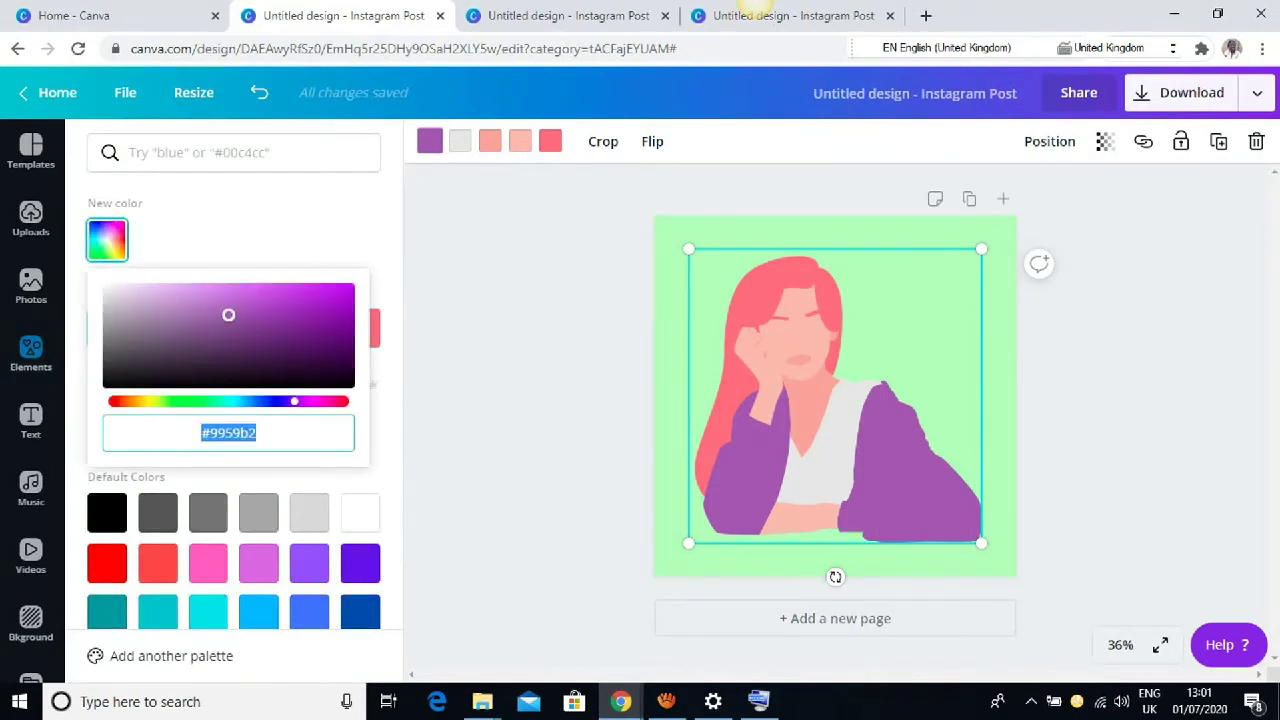
pyautogui.click(265, 401)
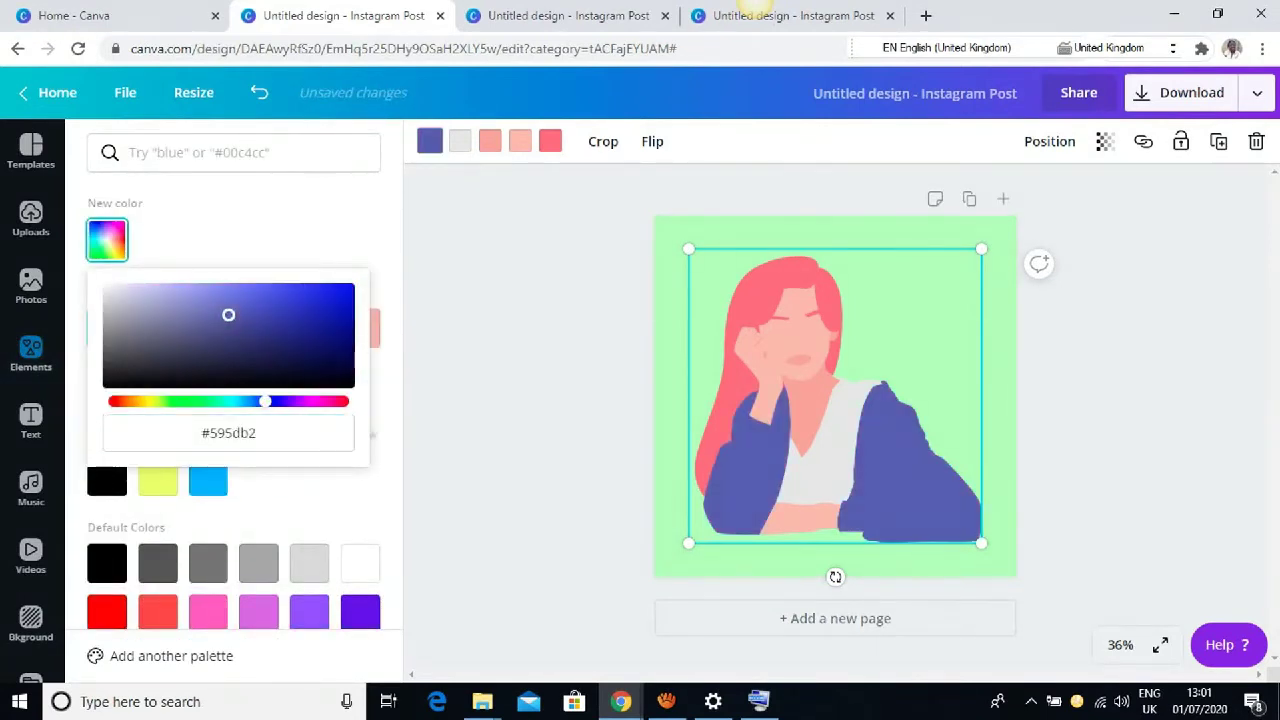
pyautogui.moveTo(264, 401); pyautogui.dragTo(183, 401)
pyautogui.click(331, 356)
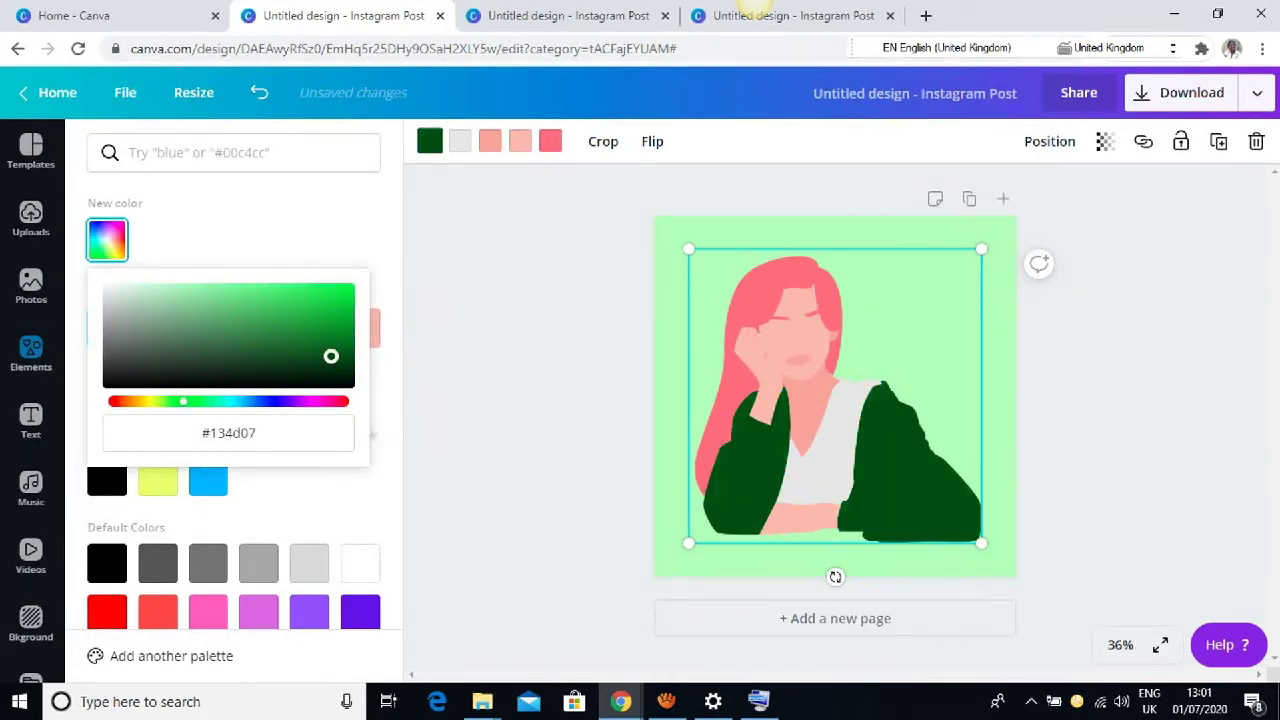
pyautogui.moveTo(331, 356); pyautogui.dragTo(349, 375)
pyautogui.press('Escape')
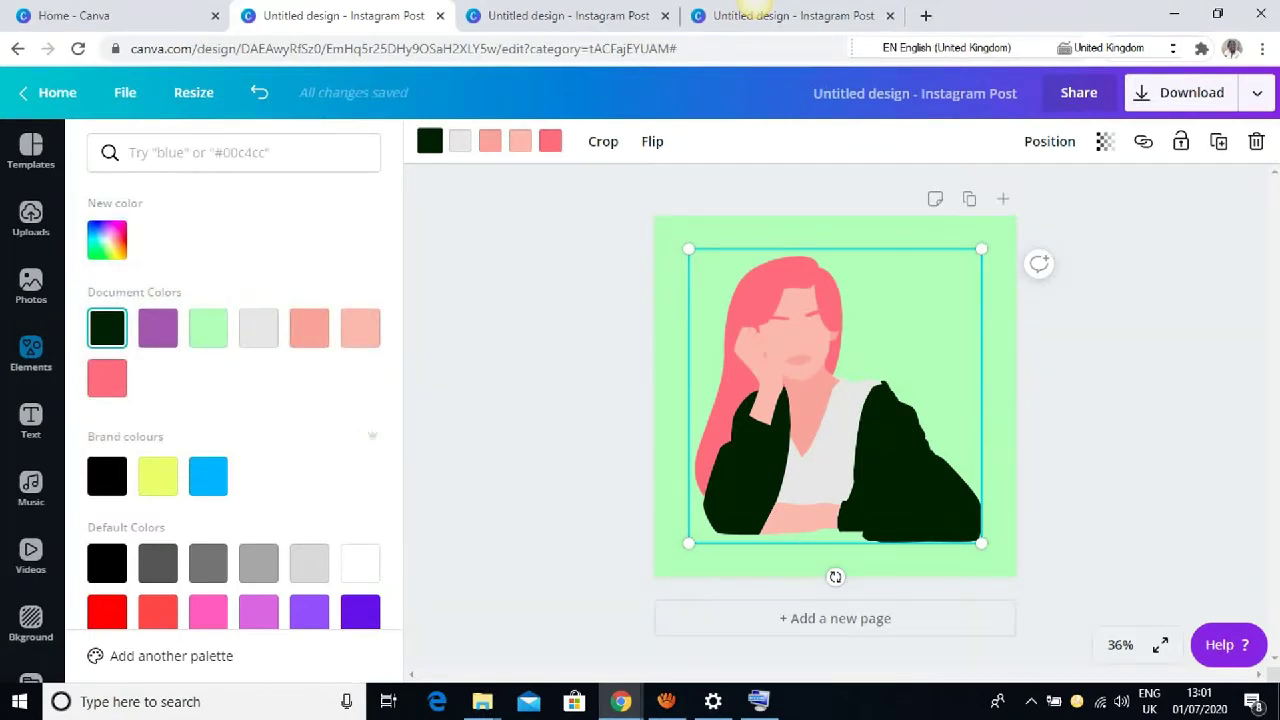
# Step: Recolour the woman's light grey top to the custom dark grey-green #4a544c
pyautogui.click(460, 141)
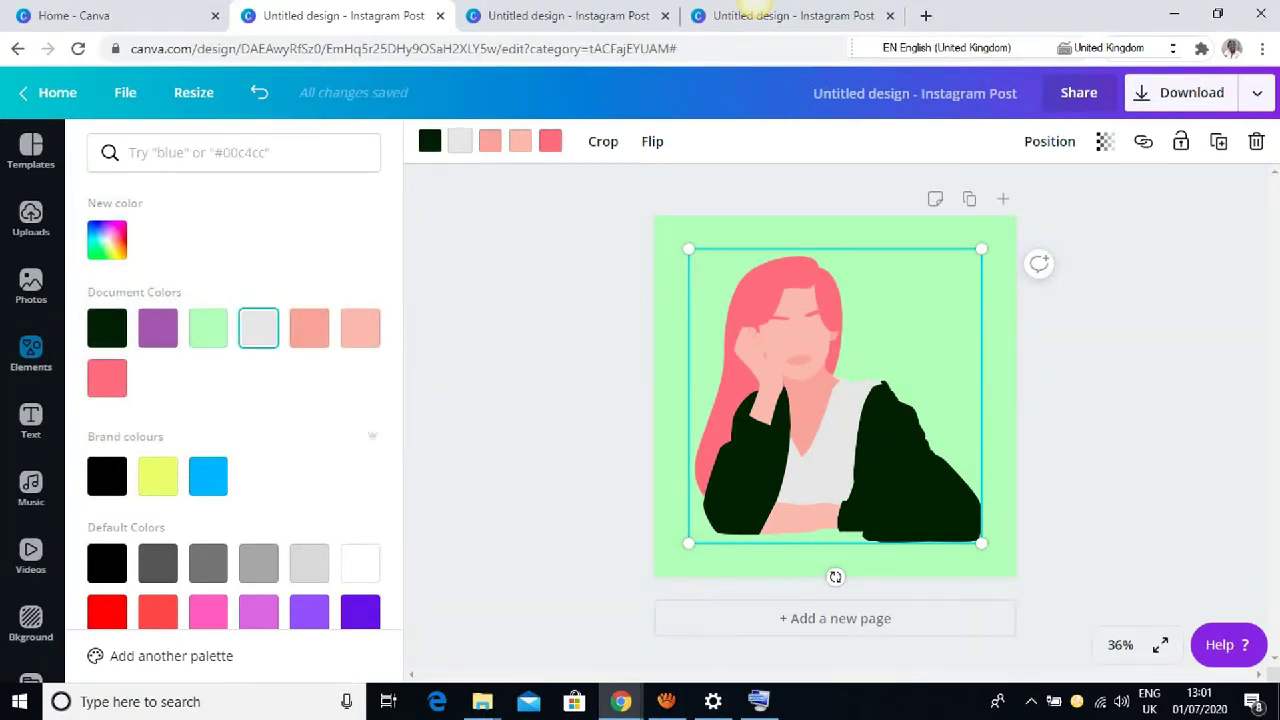
pyautogui.click(460, 141)
pyautogui.click(460, 141)
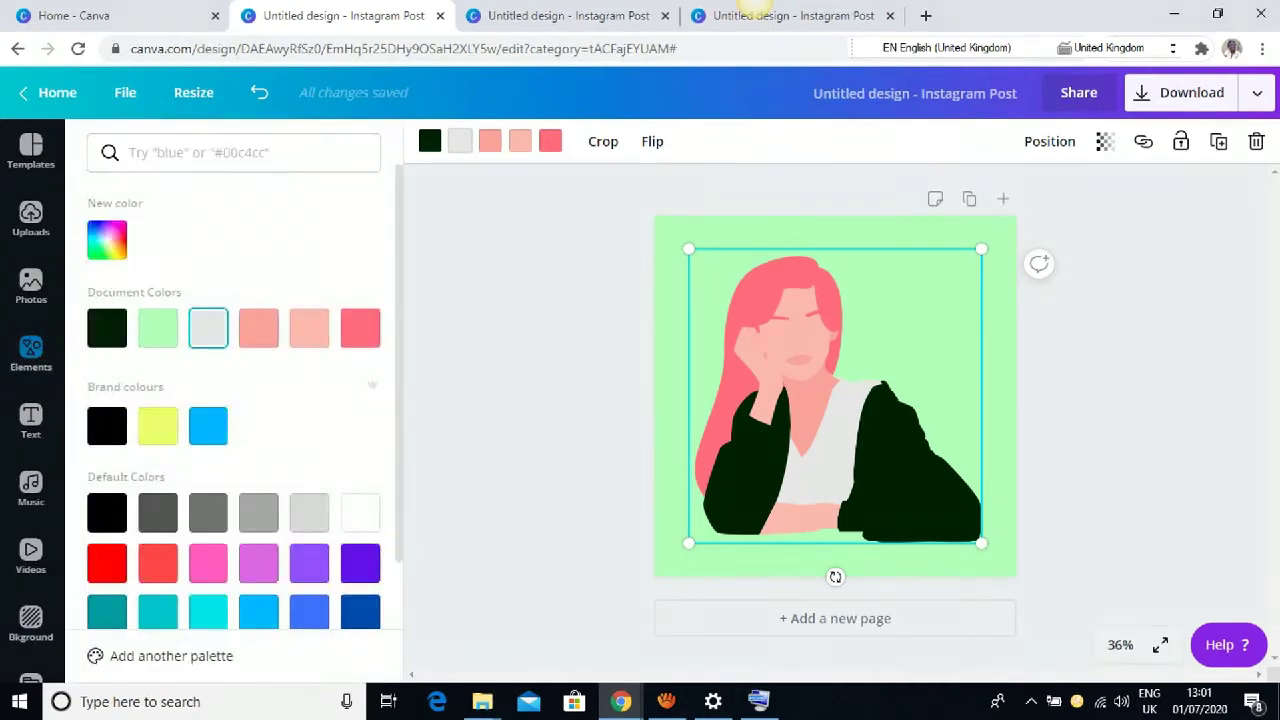
pyautogui.click(107, 240)
pyautogui.moveTo(152, 401); pyautogui.dragTo(200, 401)
pyautogui.moveTo(317, 326); pyautogui.dragTo(236, 309)
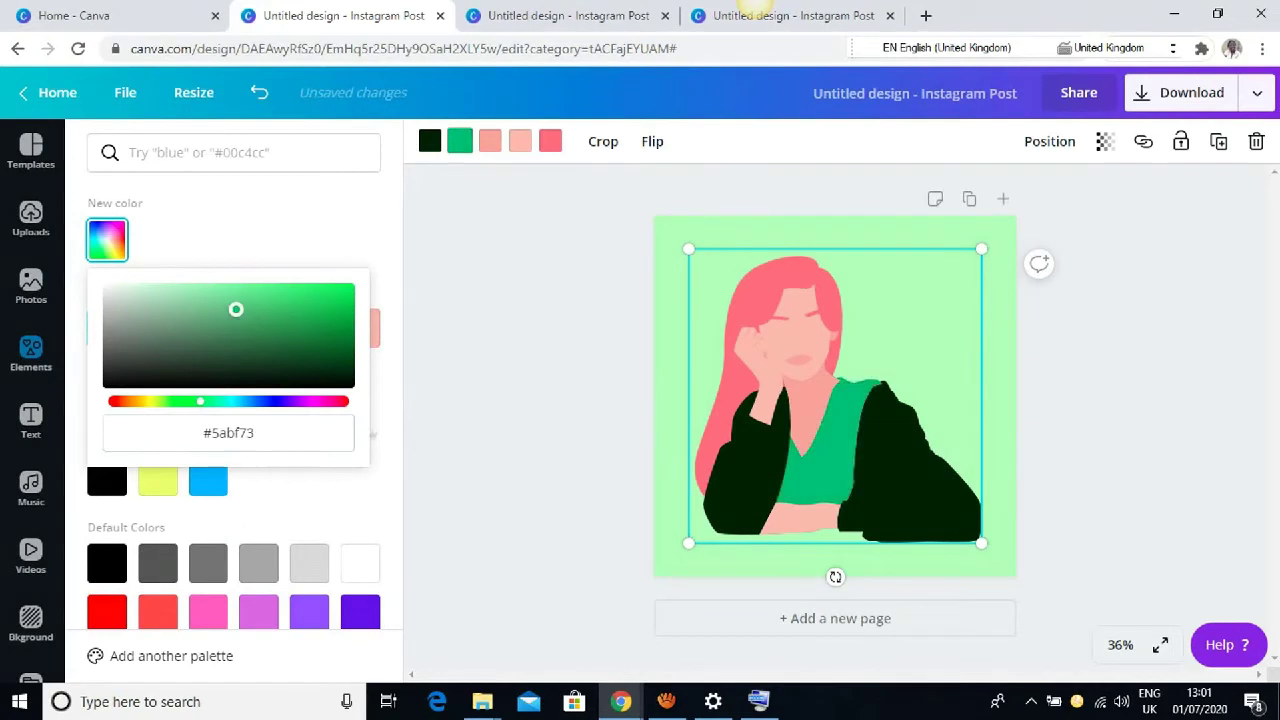
pyautogui.click(220, 292)
pyautogui.click(160, 316)
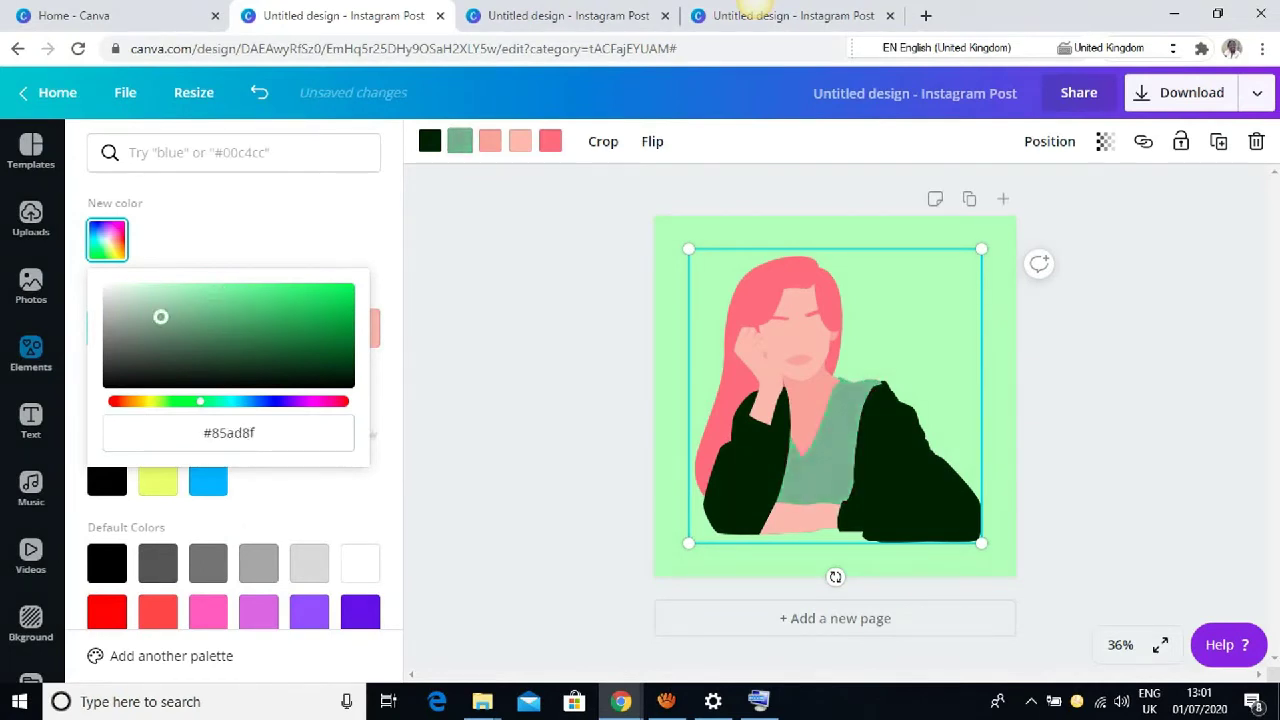
pyautogui.click(139, 338)
pyautogui.click(131, 346)
pyautogui.click(133, 353)
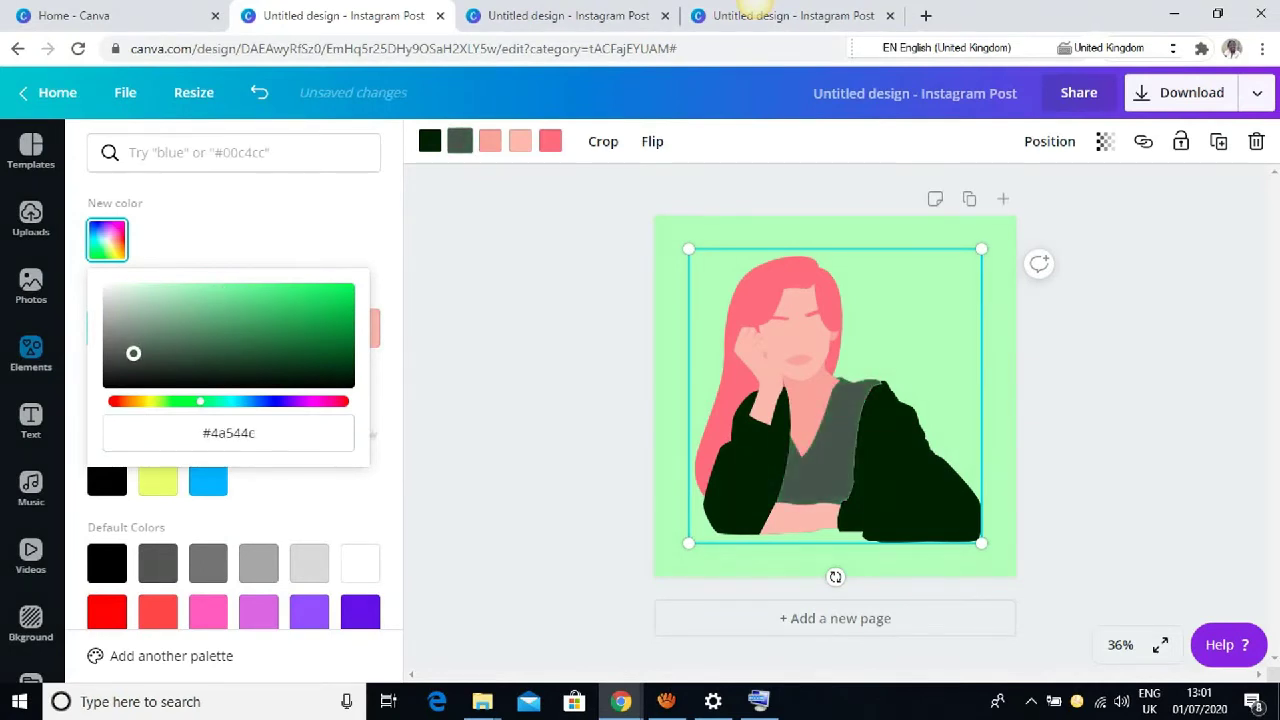
pyautogui.press('Escape')
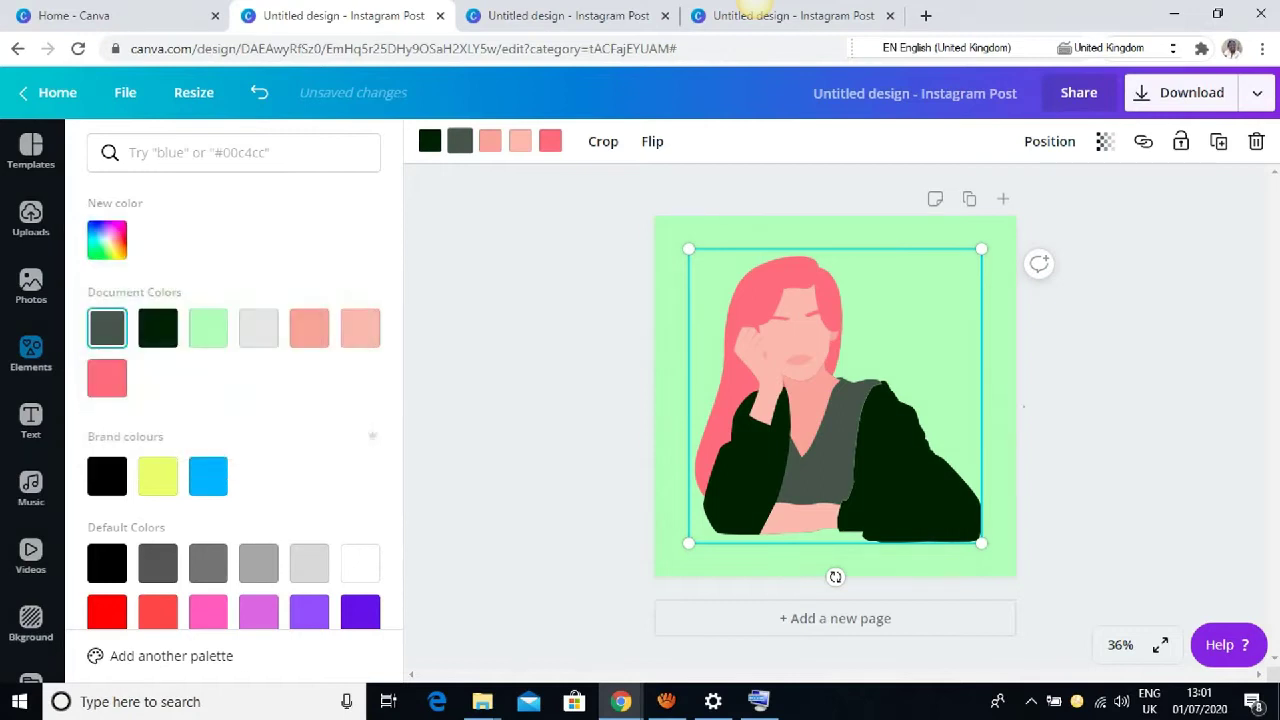
pyautogui.press('Escape')
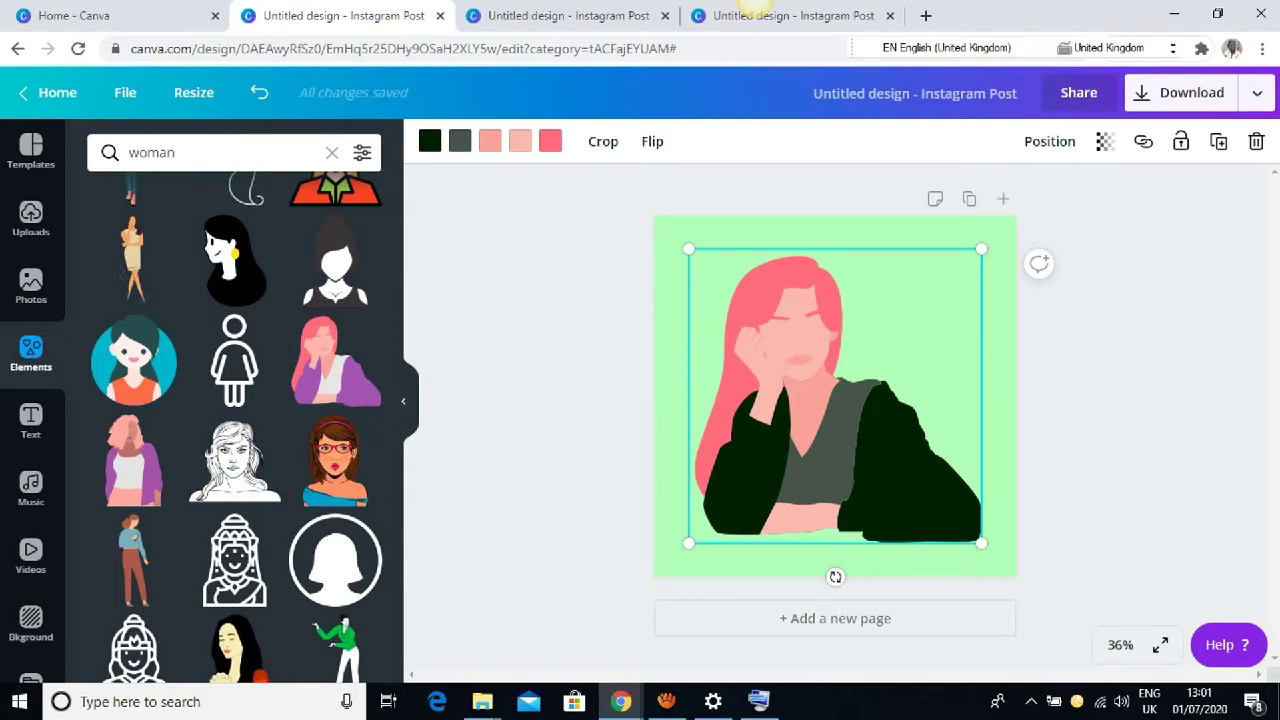
# Step: Recolour the light peach skin of the woman's face, hand and forearm to the custom brown #b68f6f
pyautogui.click(520, 141)
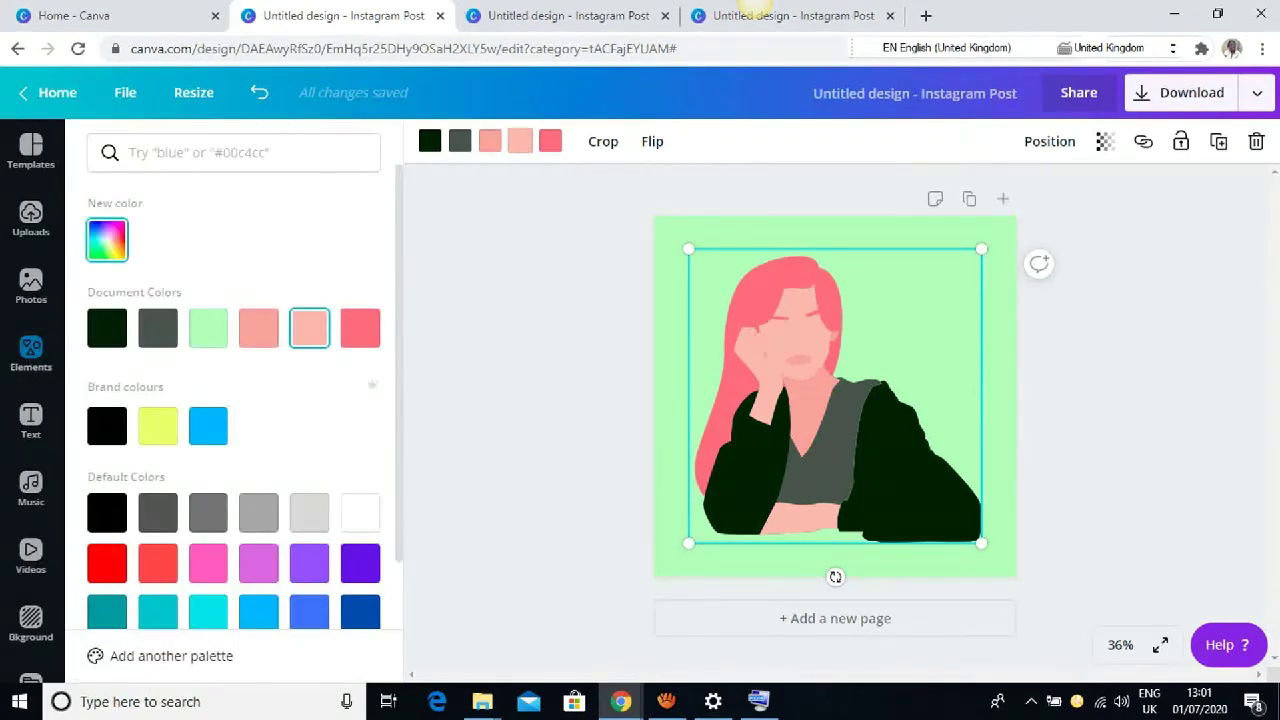
pyautogui.click(107, 240)
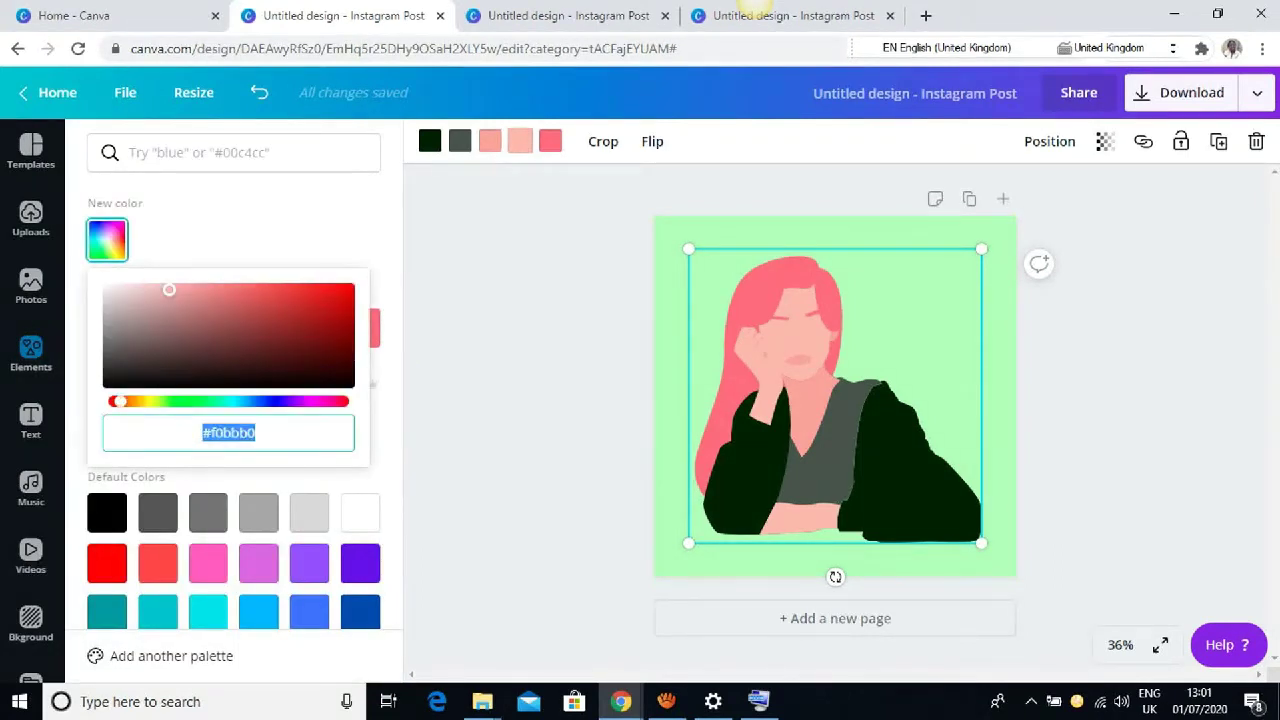
pyautogui.click(131, 401)
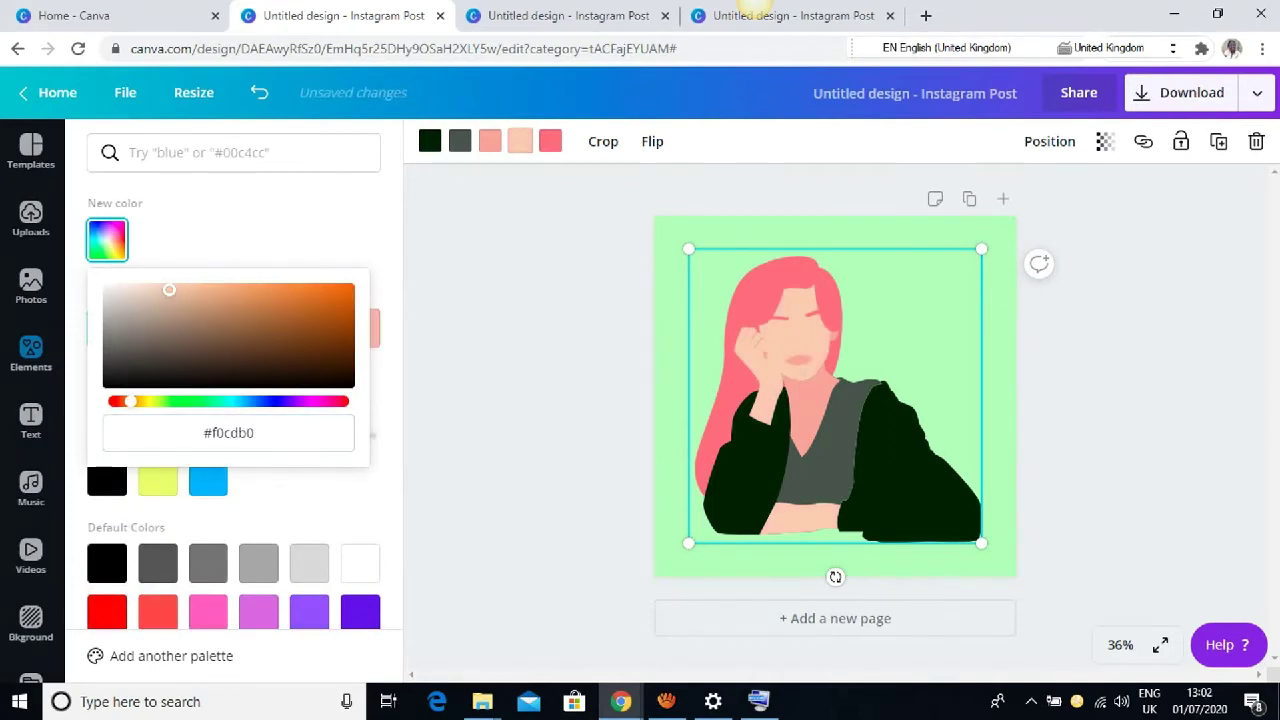
pyautogui.moveTo(169, 290); pyautogui.dragTo(201, 313)
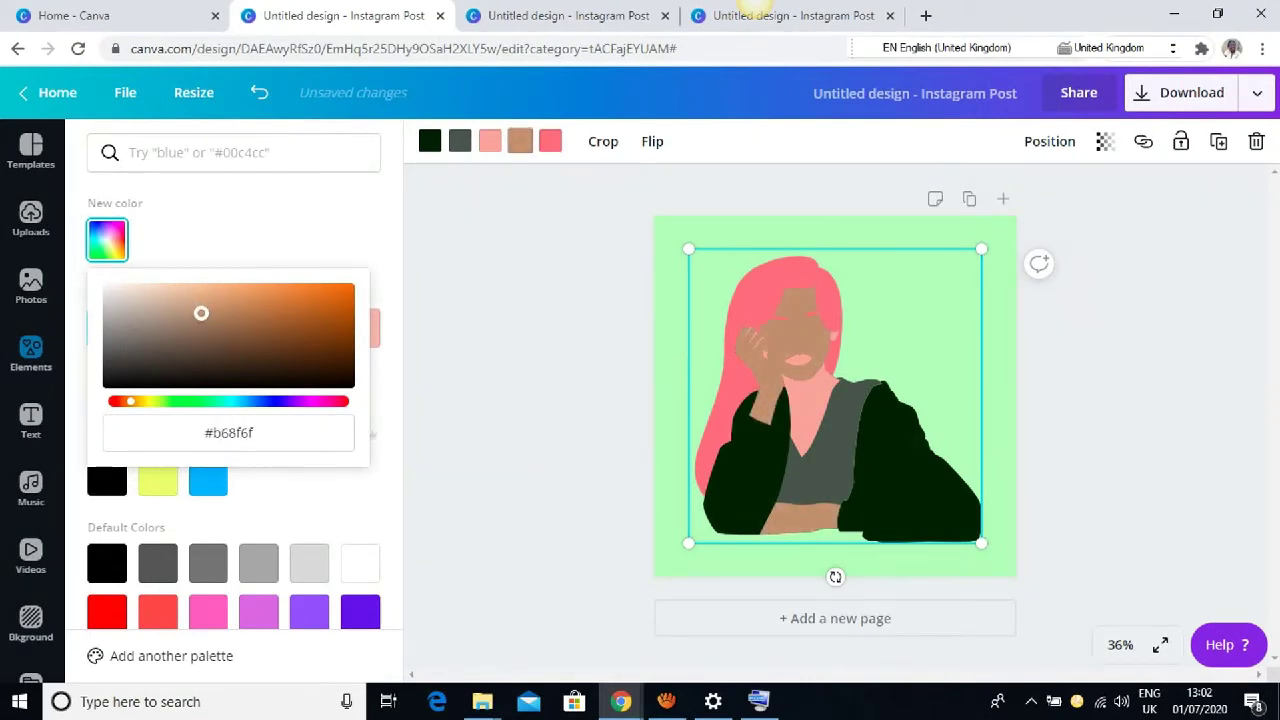
pyautogui.press('Escape')
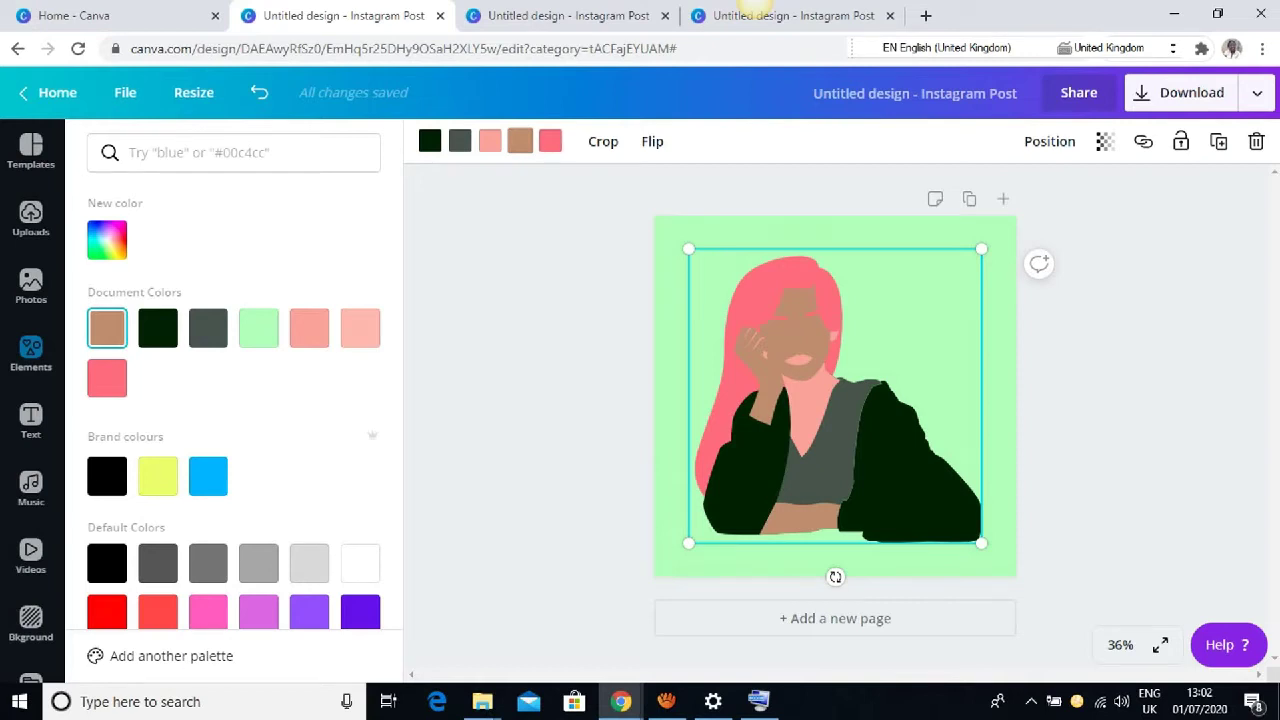
# Step: Recolour the woman's pink neck, ear and lips to the custom brown #9f8562, and her pink hair to black
pyautogui.click(490, 141)
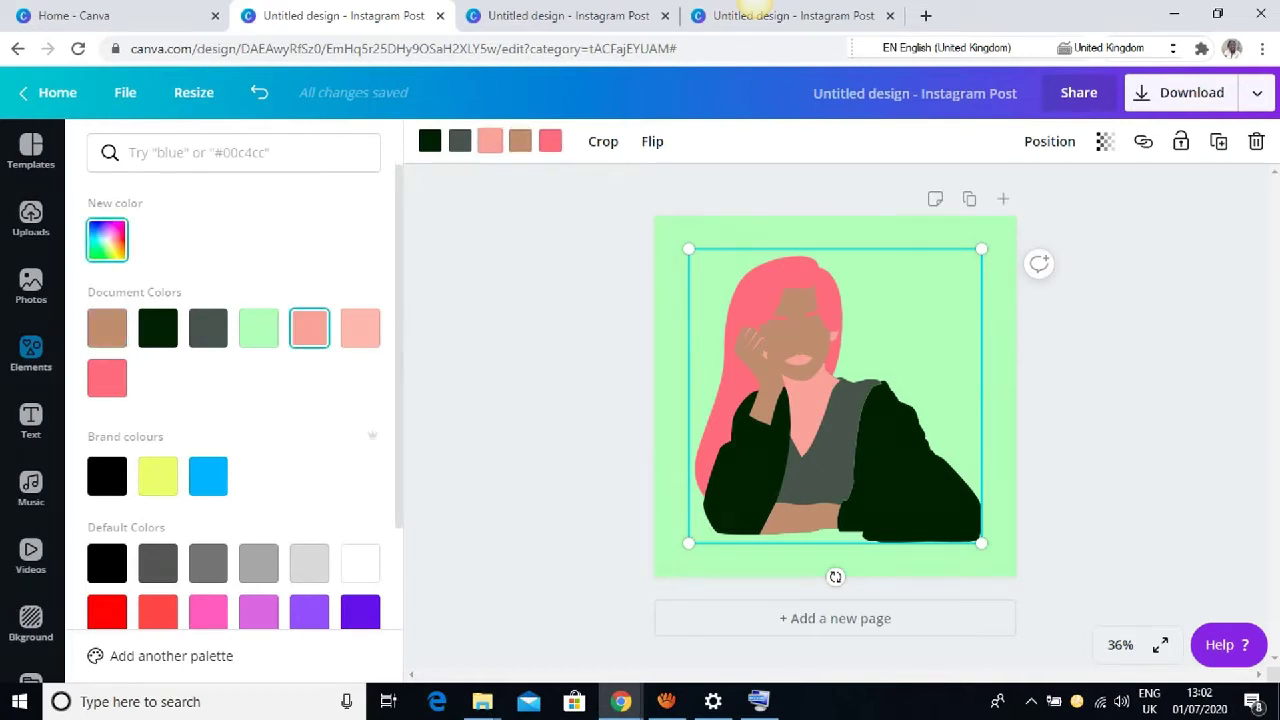
pyautogui.click(107, 240)
pyautogui.moveTo(186, 291)
pyautogui.mouseDown()
pyautogui.moveTo(190, 310)
pyautogui.moveTo(177, 307)
pyautogui.mouseUp()
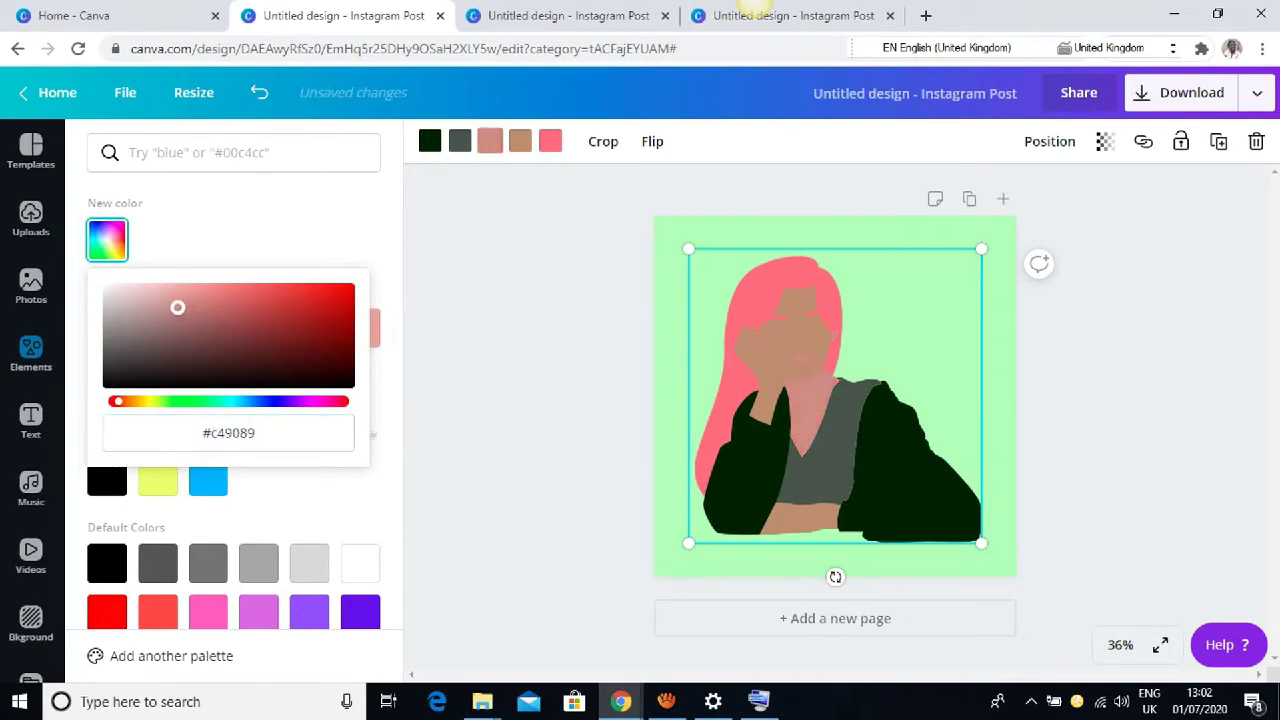
pyautogui.moveTo(118, 401); pyautogui.dragTo(135, 401)
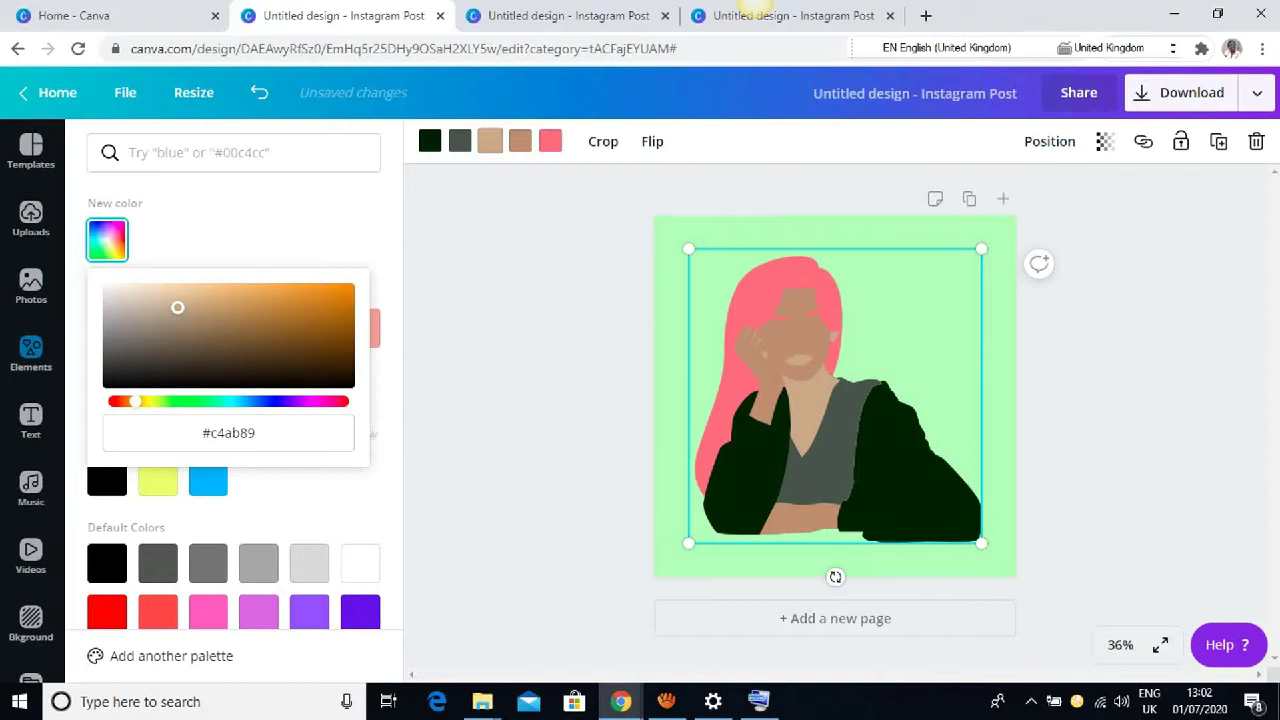
pyautogui.moveTo(177, 307); pyautogui.dragTo(203, 320)
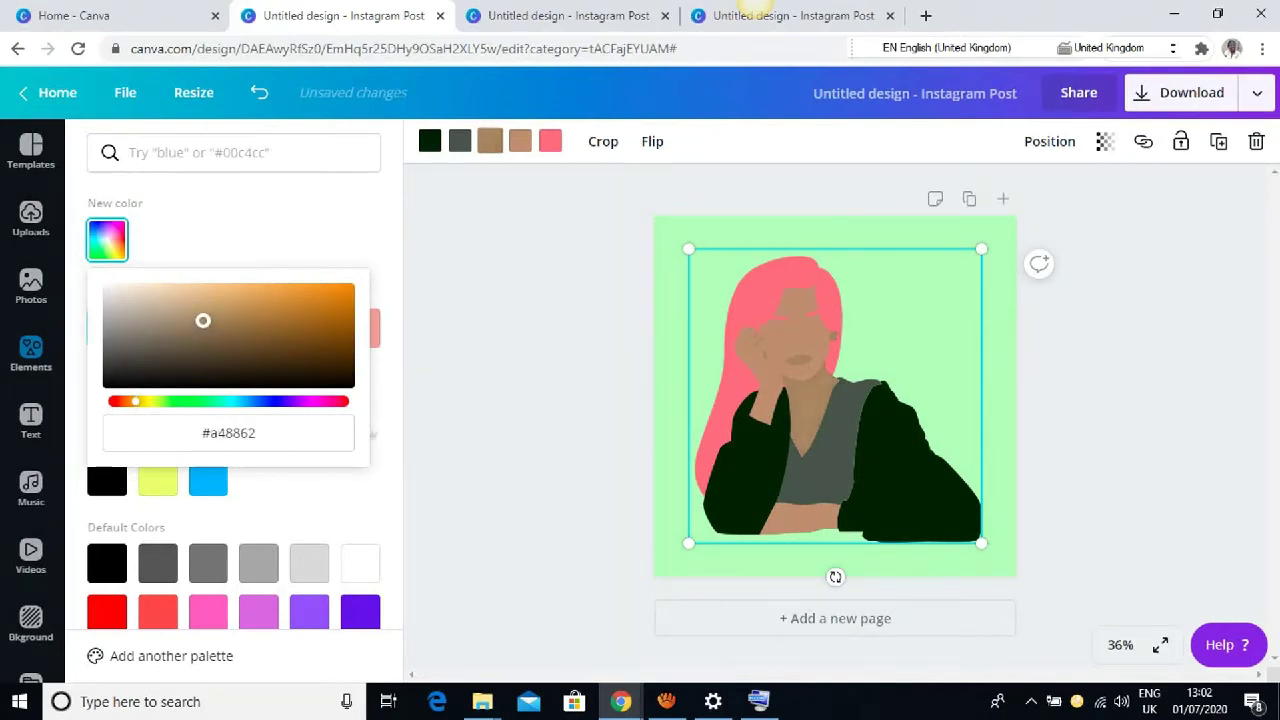
pyautogui.moveTo(203, 320); pyautogui.dragTo(200, 322)
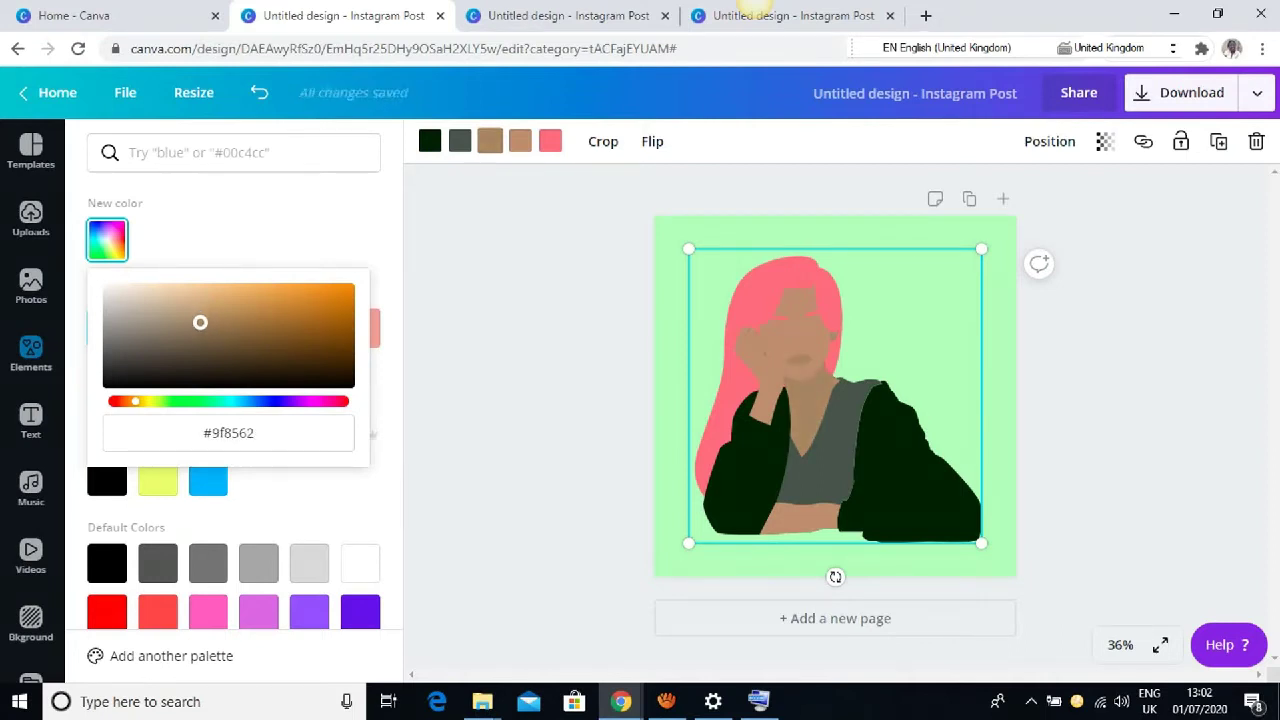
pyautogui.press('Escape')
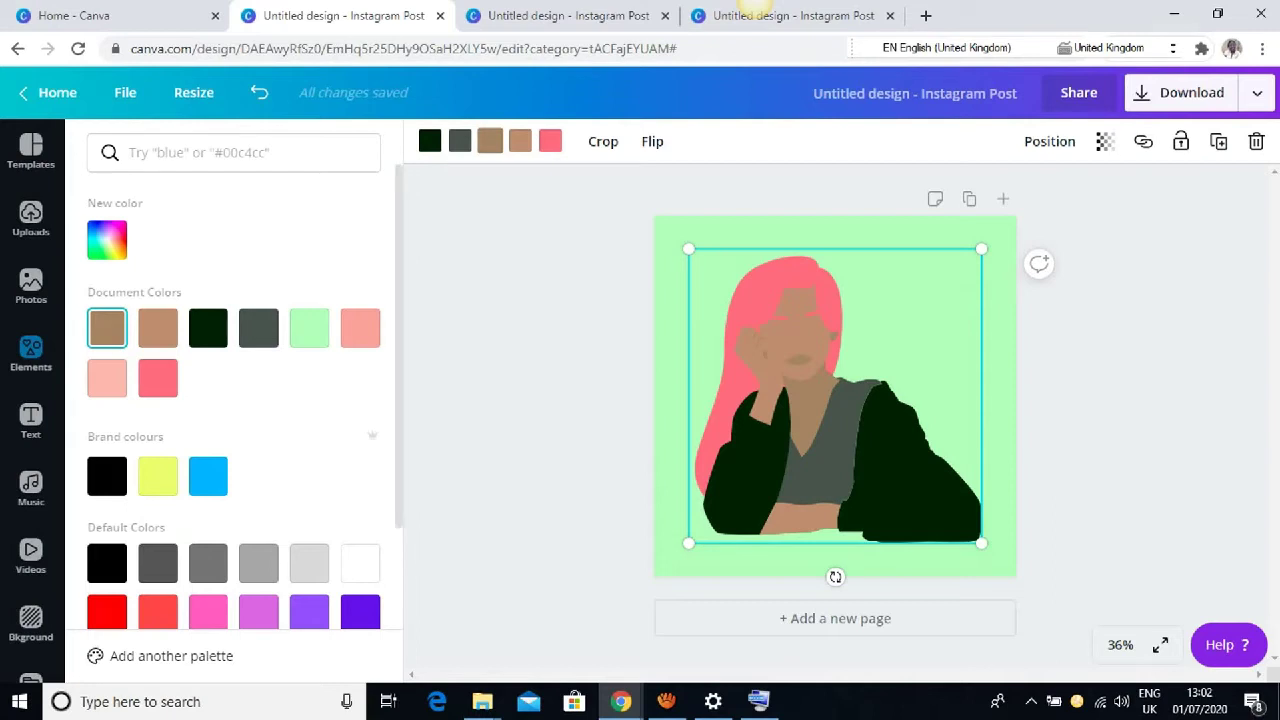
pyautogui.click(550, 141)
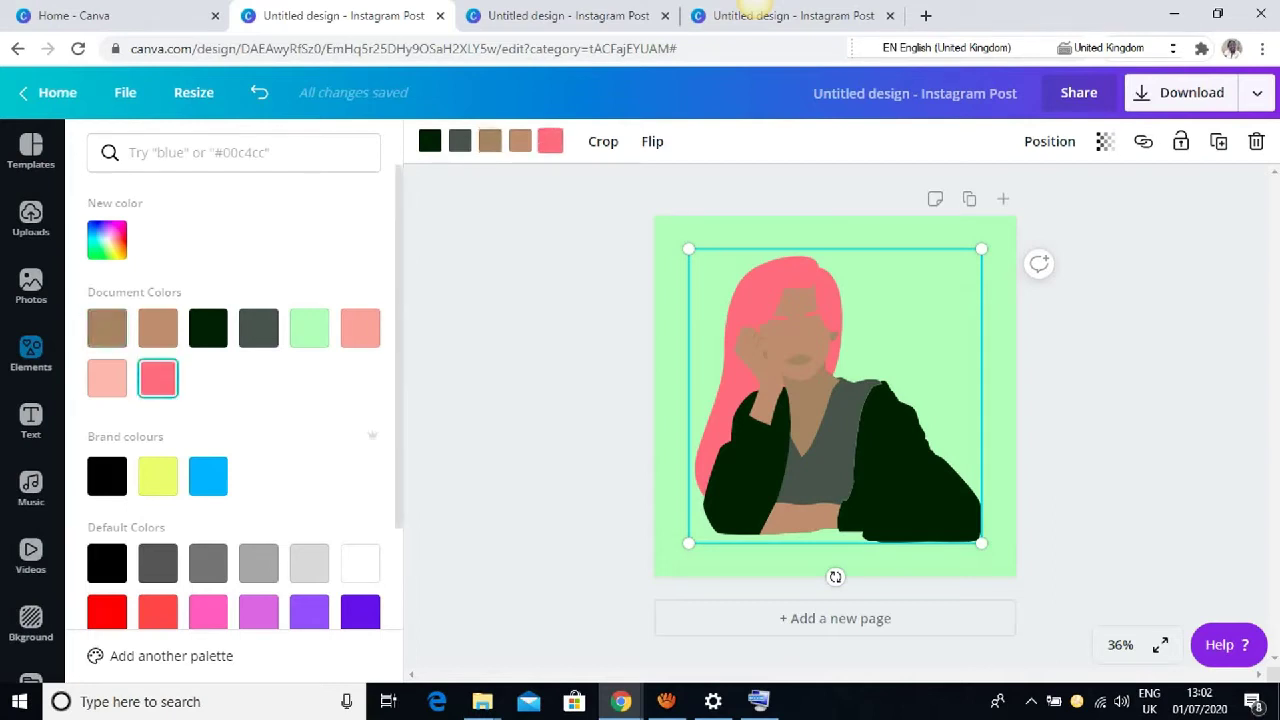
pyautogui.click(107, 476)
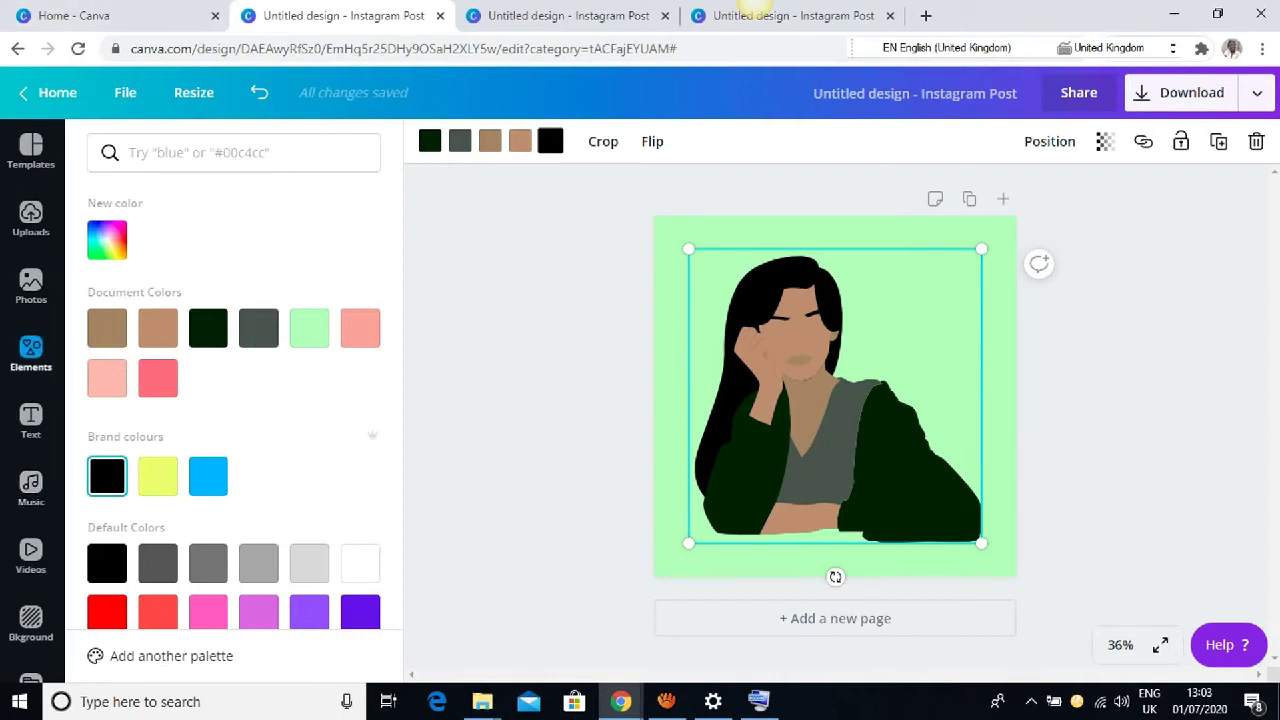
# Step: Search the elements for "eyes" and add the blue eye with long upper lashes, reduced to about two thirds of its inserted size
pyautogui.click(31, 353)
pyautogui.click(220, 153)
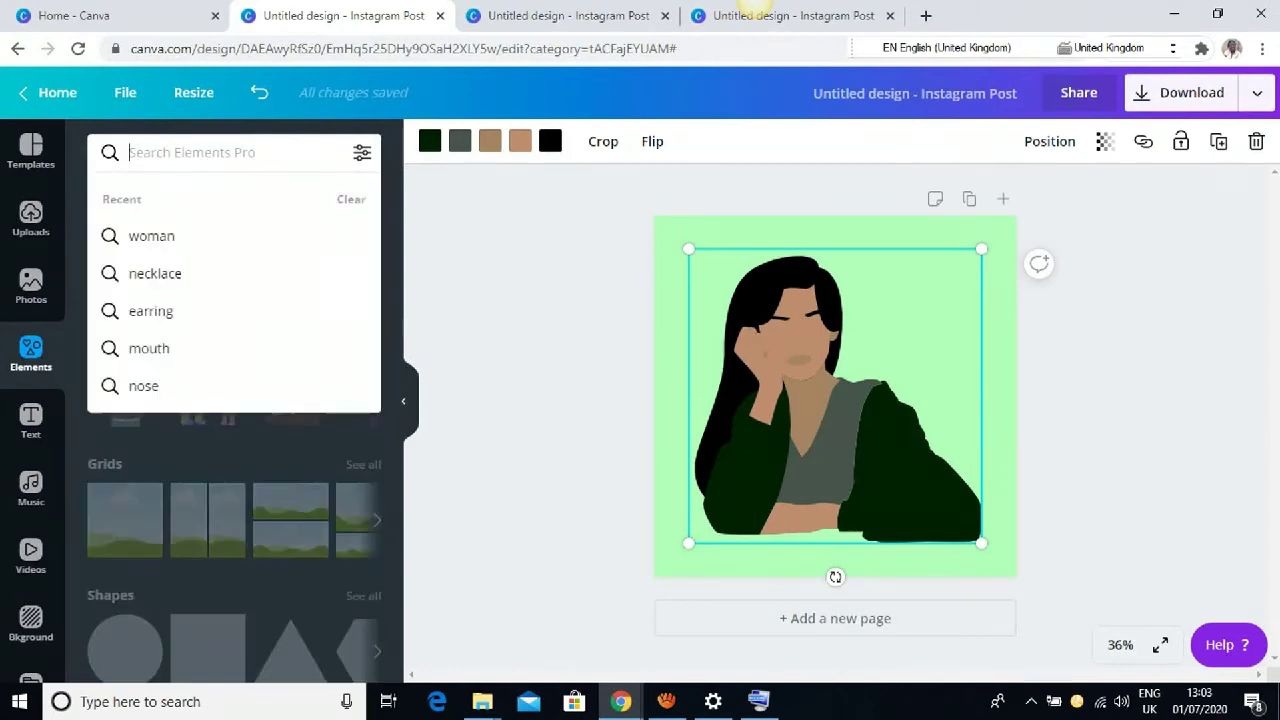
pyautogui.click(759, 701)
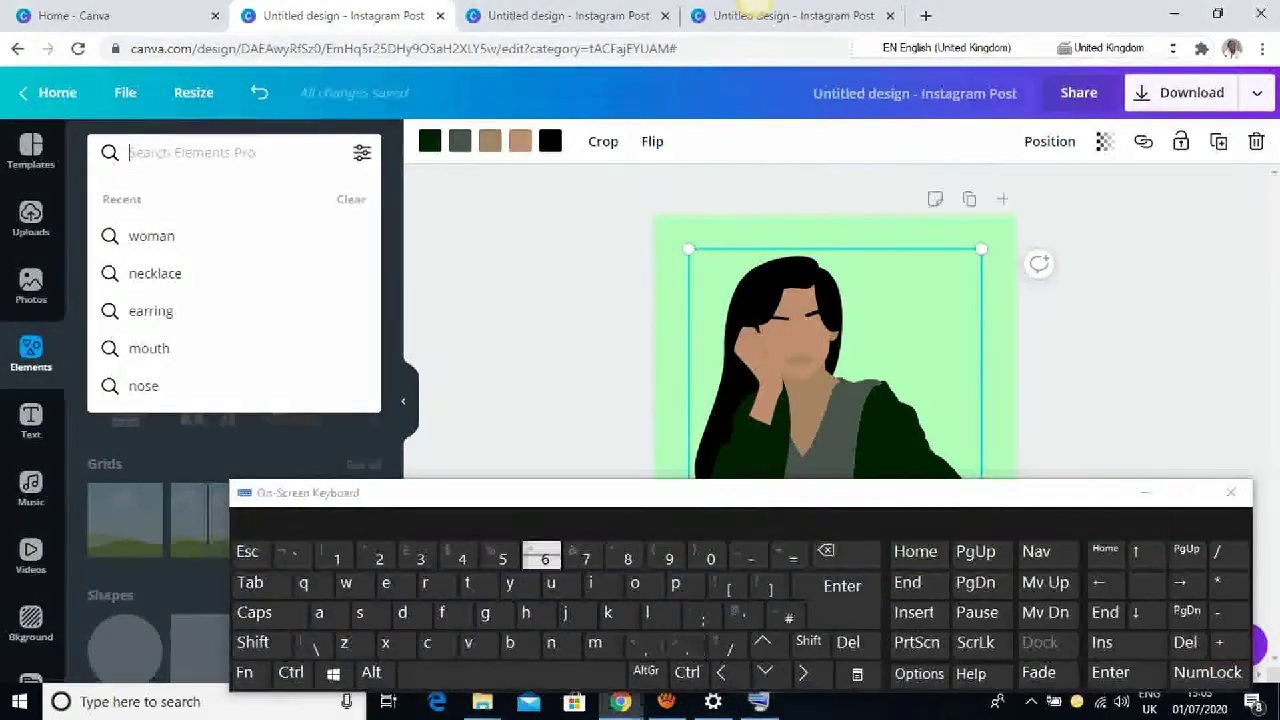
pyautogui.click(386, 583)
pyautogui.click(509, 583)
pyautogui.click(385, 583)
pyautogui.click(359, 613)
pyautogui.click(842, 585)
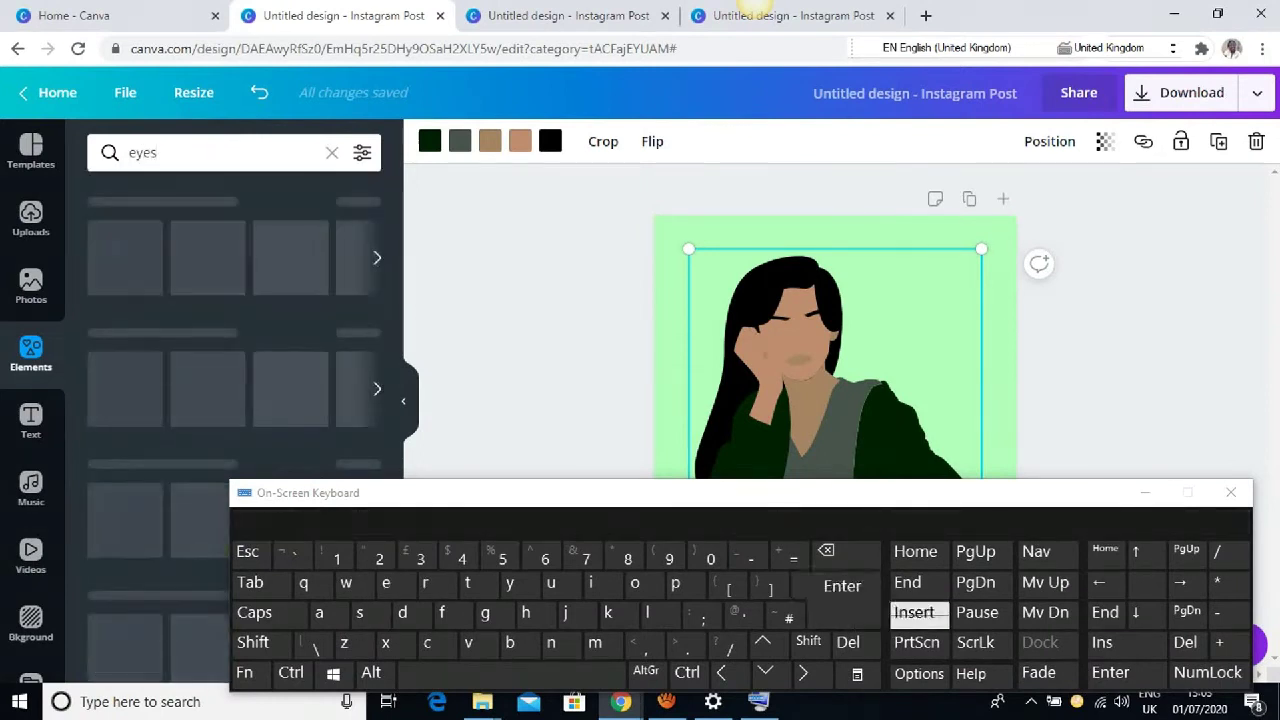
pyautogui.click(1145, 492)
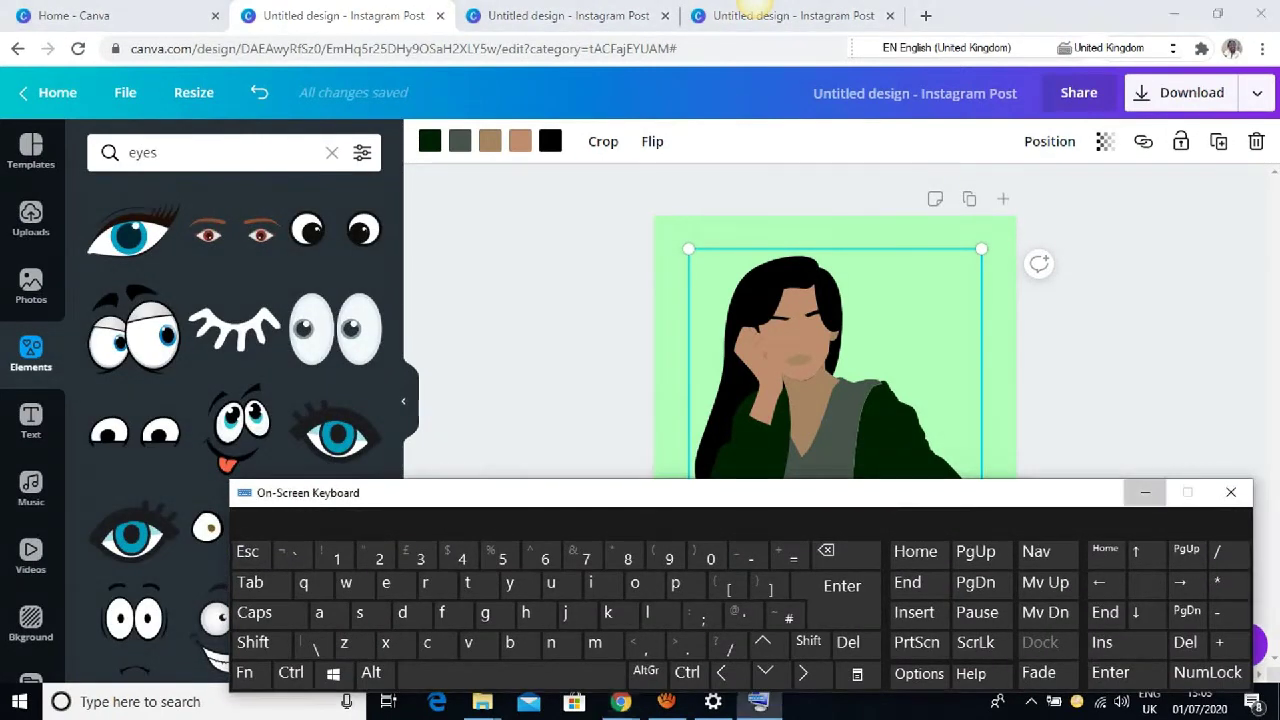
pyautogui.click(130, 235)
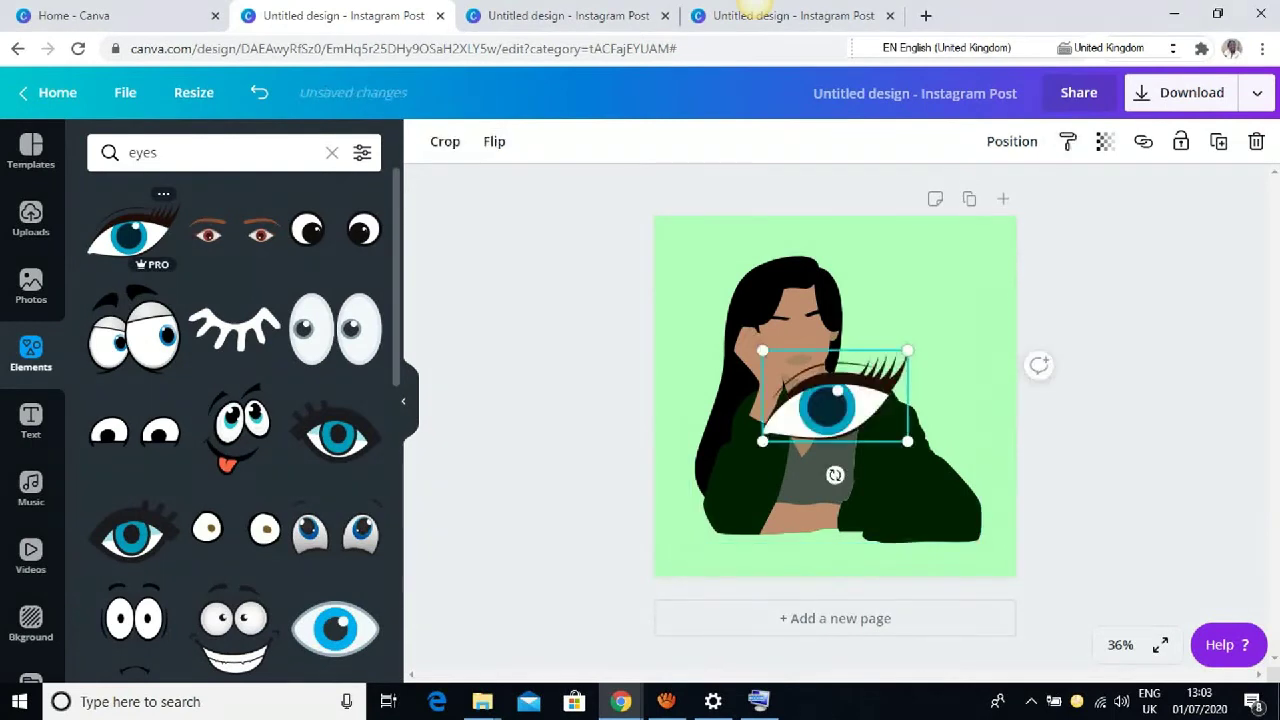
pyautogui.moveTo(907, 351); pyautogui.dragTo(863, 379)
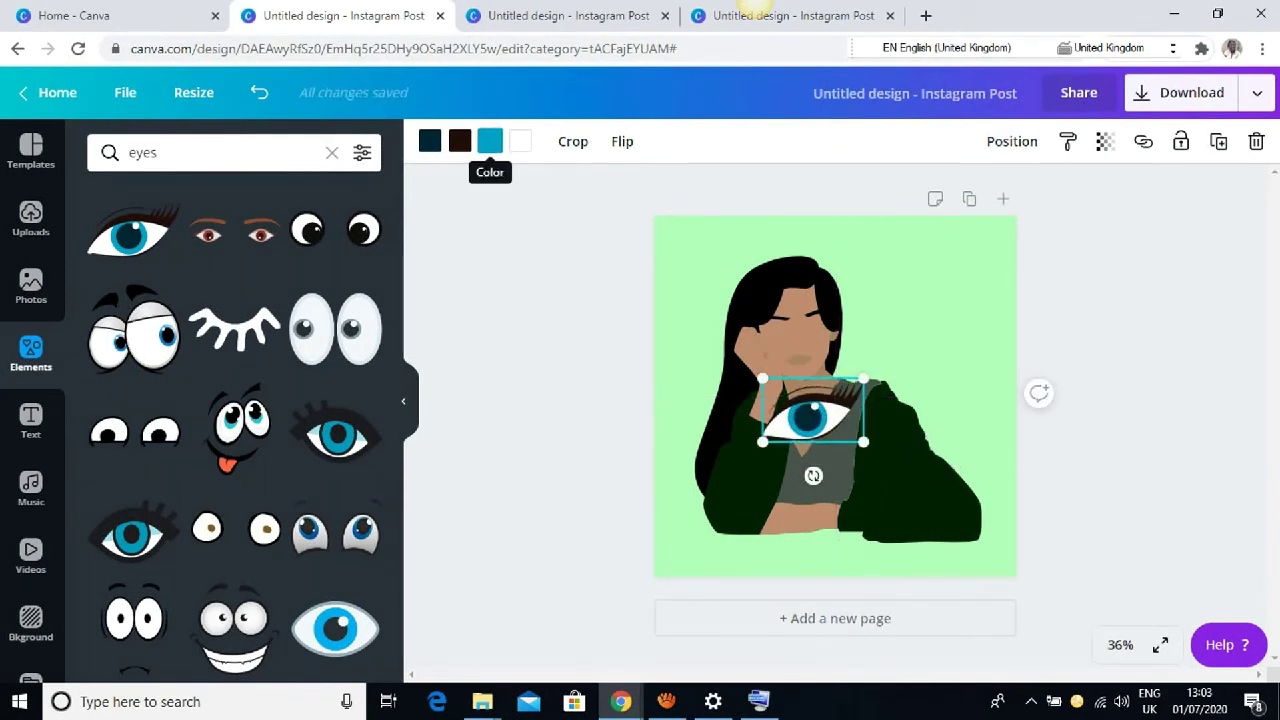
# Step: Recolour the eye's blue iris to the custom muted brown #7d6b4e
pyautogui.click(490, 141)
pyautogui.click(107, 239)
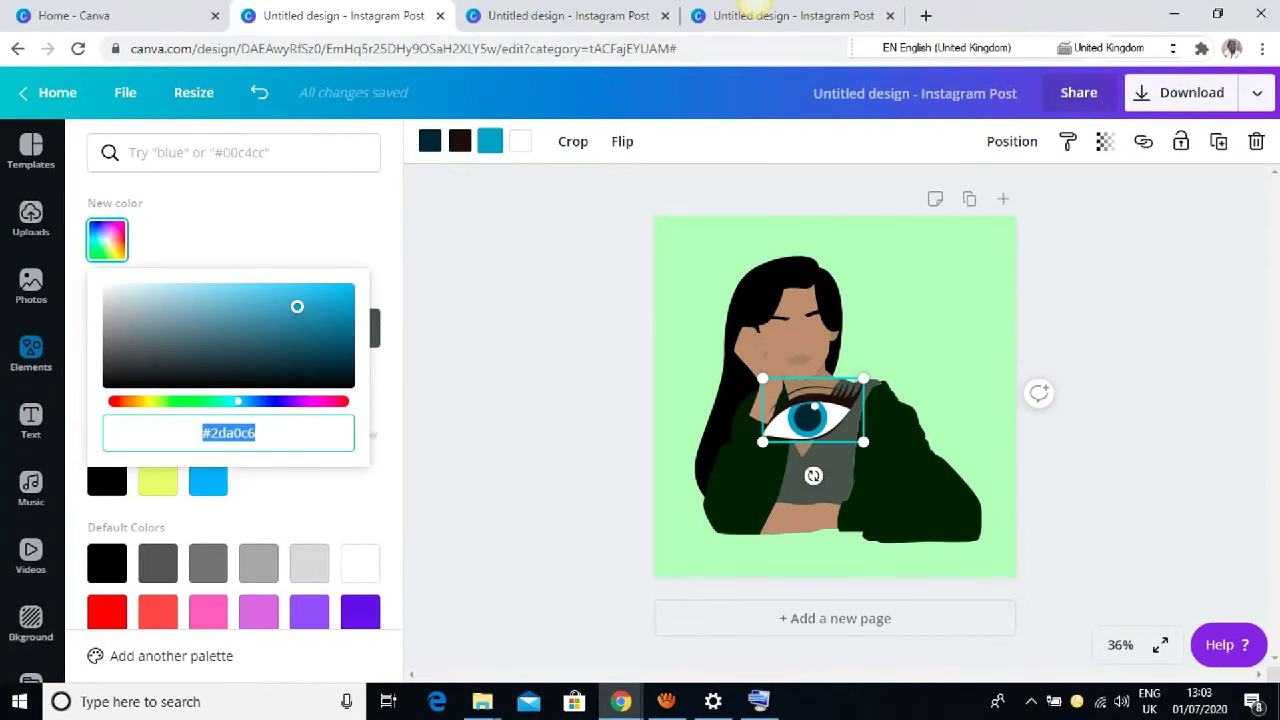
pyautogui.click(136, 401)
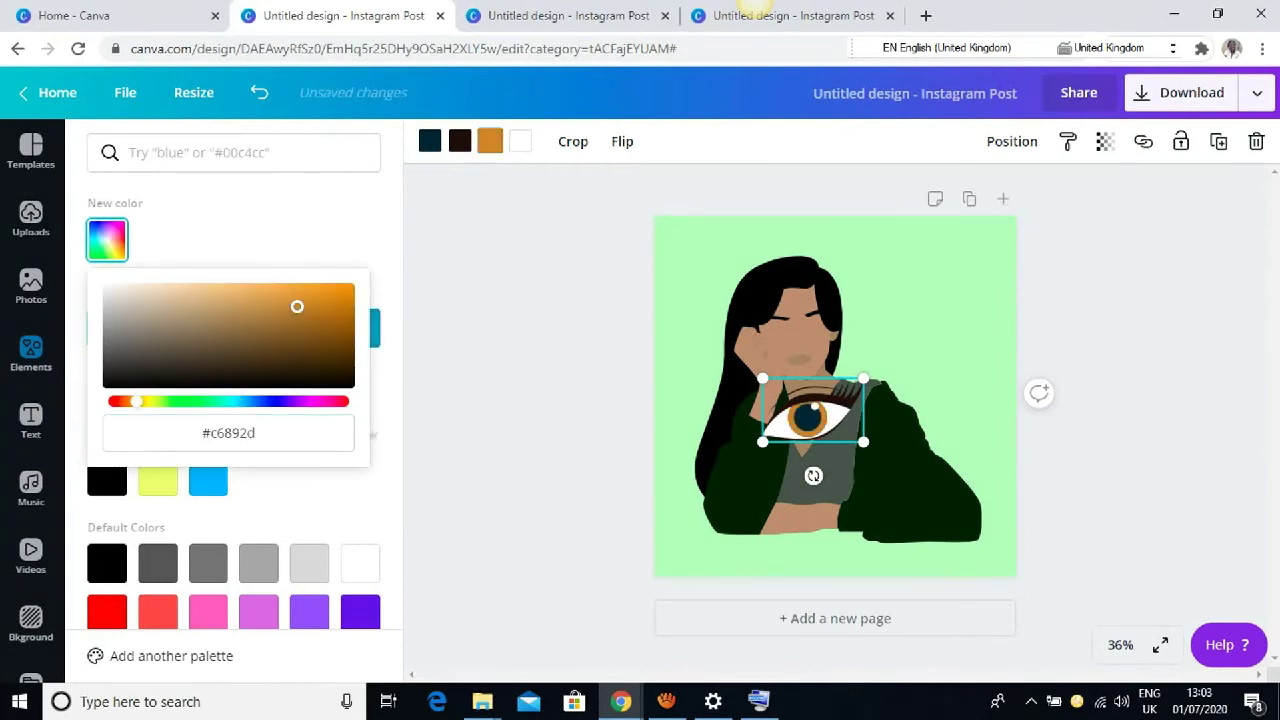
pyautogui.moveTo(283, 307); pyautogui.dragTo(196, 336)
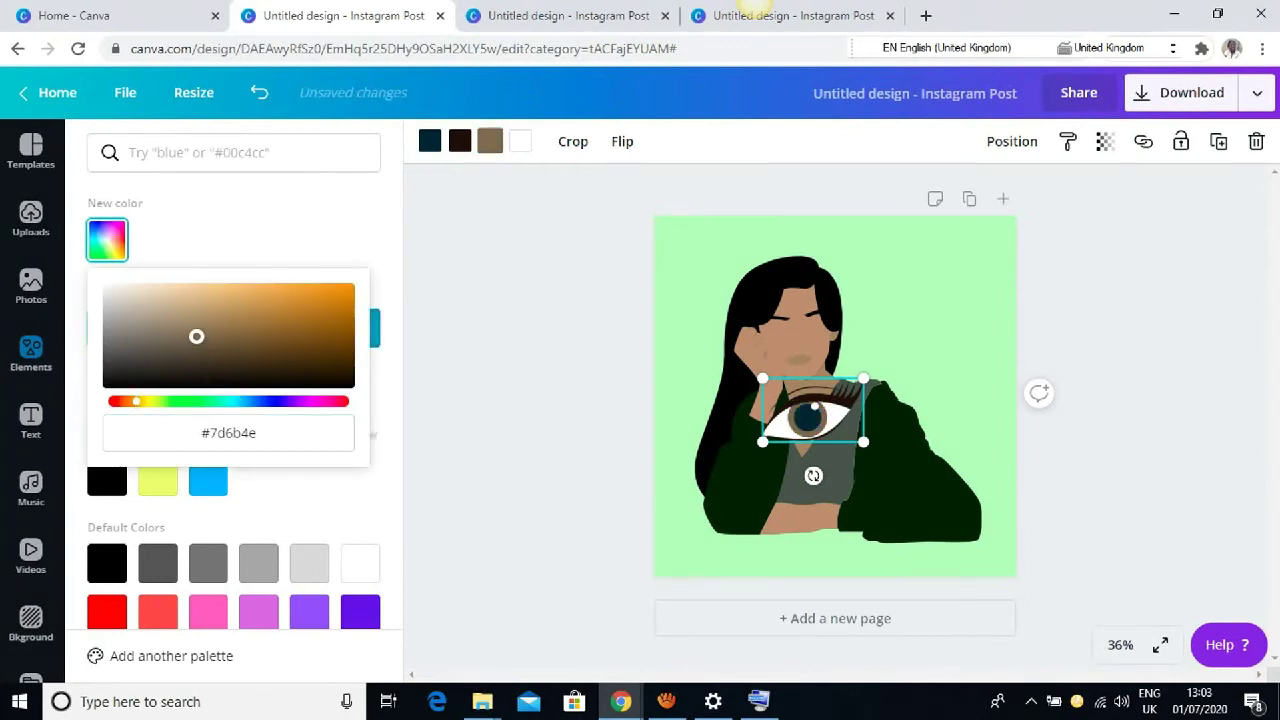
pyautogui.click(808, 340)
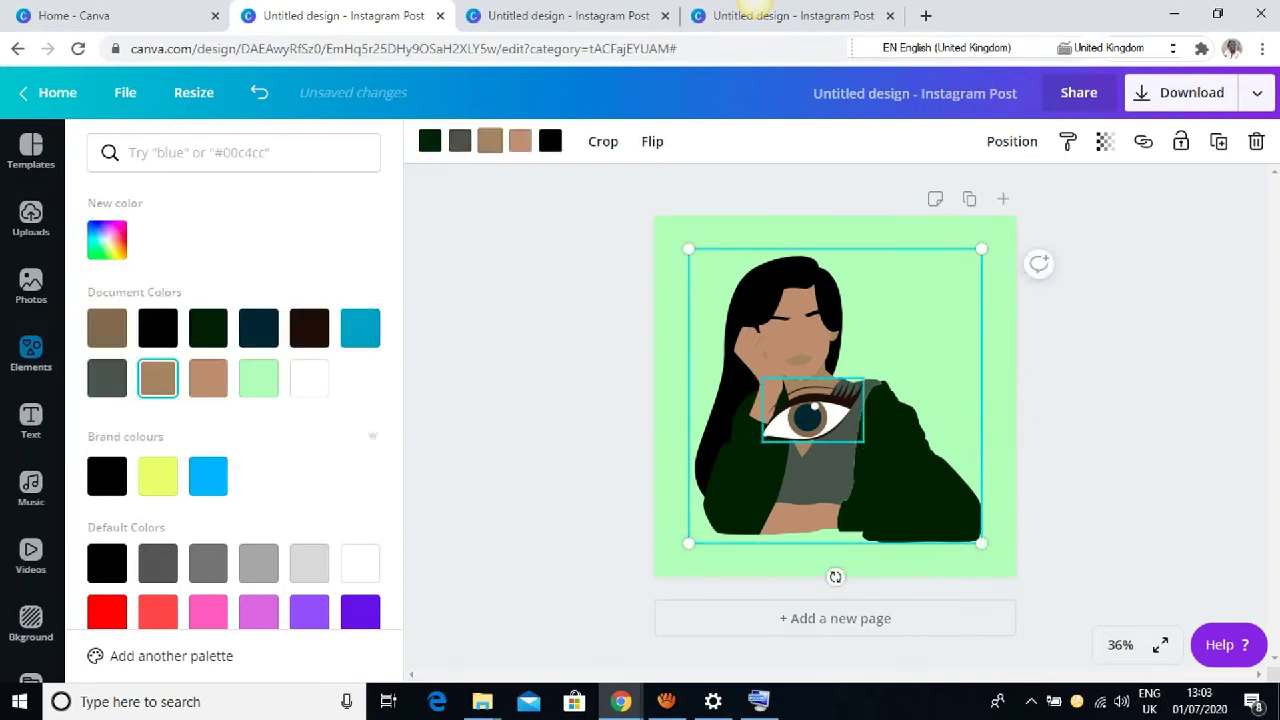
pyautogui.click(813, 411)
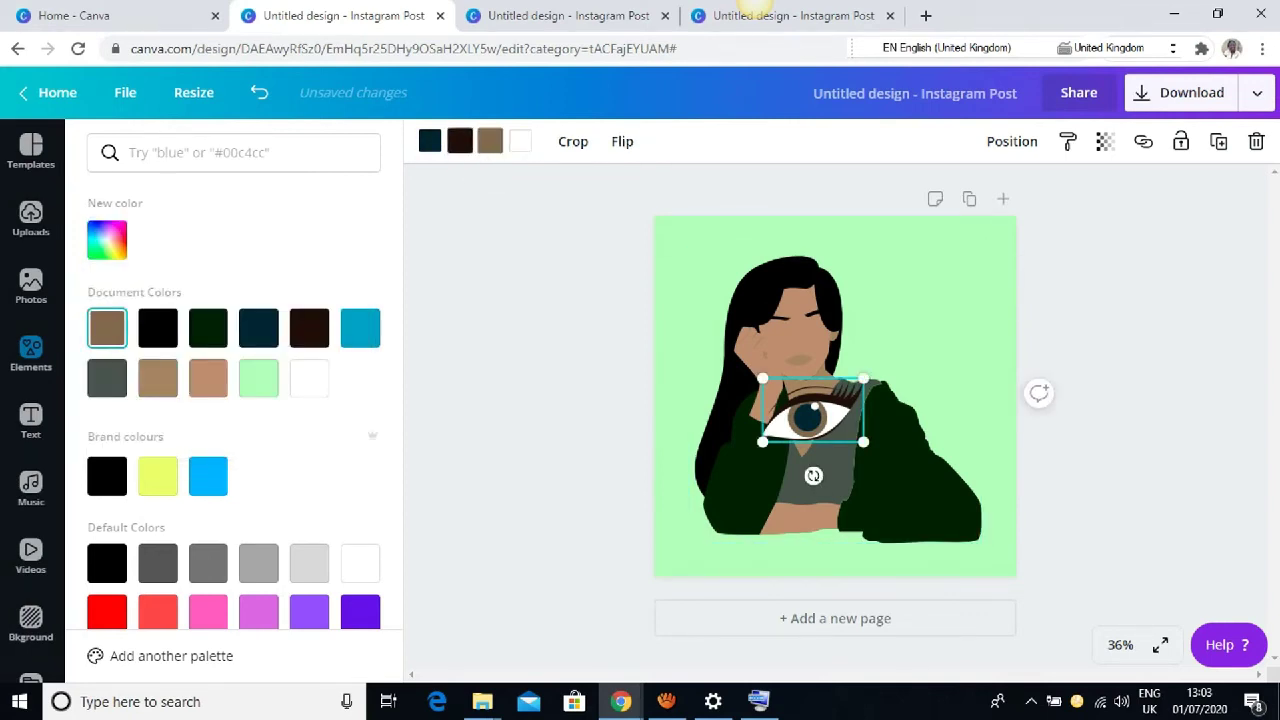
pyautogui.click(429, 141)
pyautogui.click(31, 353)
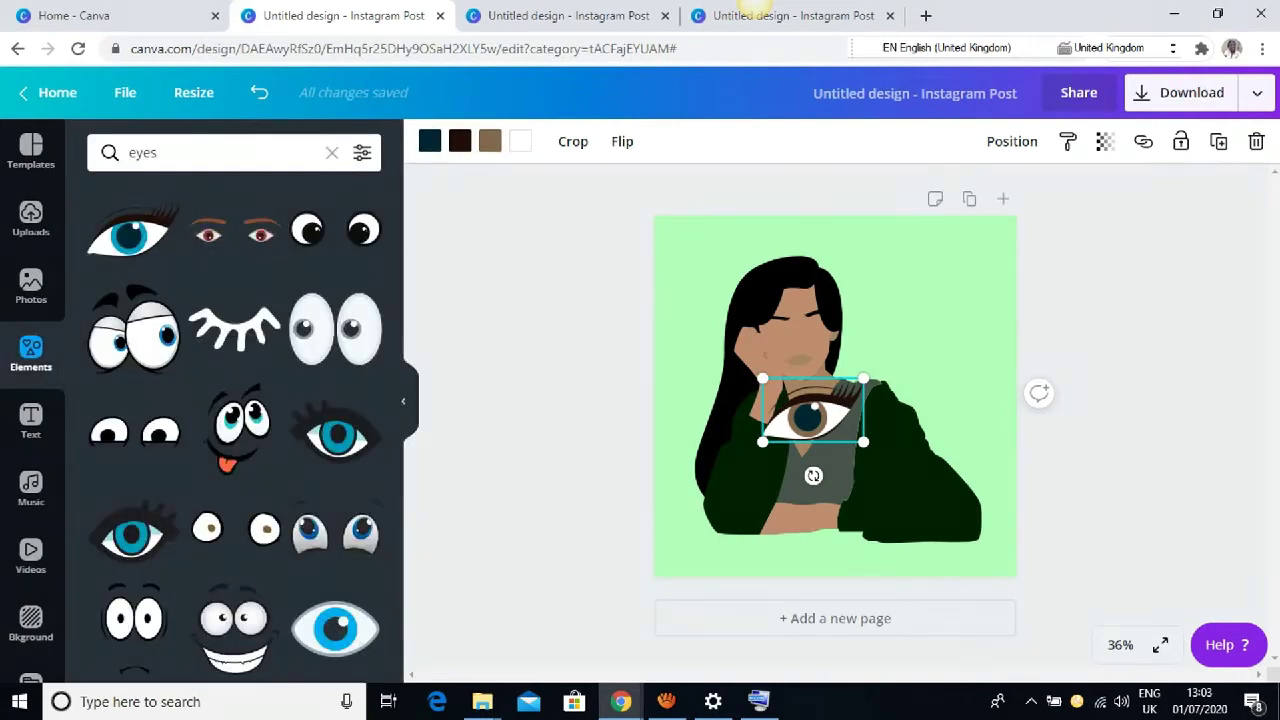
# Step: Shrink the eye to fit the woman's face and place it directly under the eyebrow nearest her visible ear, working at 100% zoom
pyautogui.click(775, 335)
pyautogui.click(813, 412)
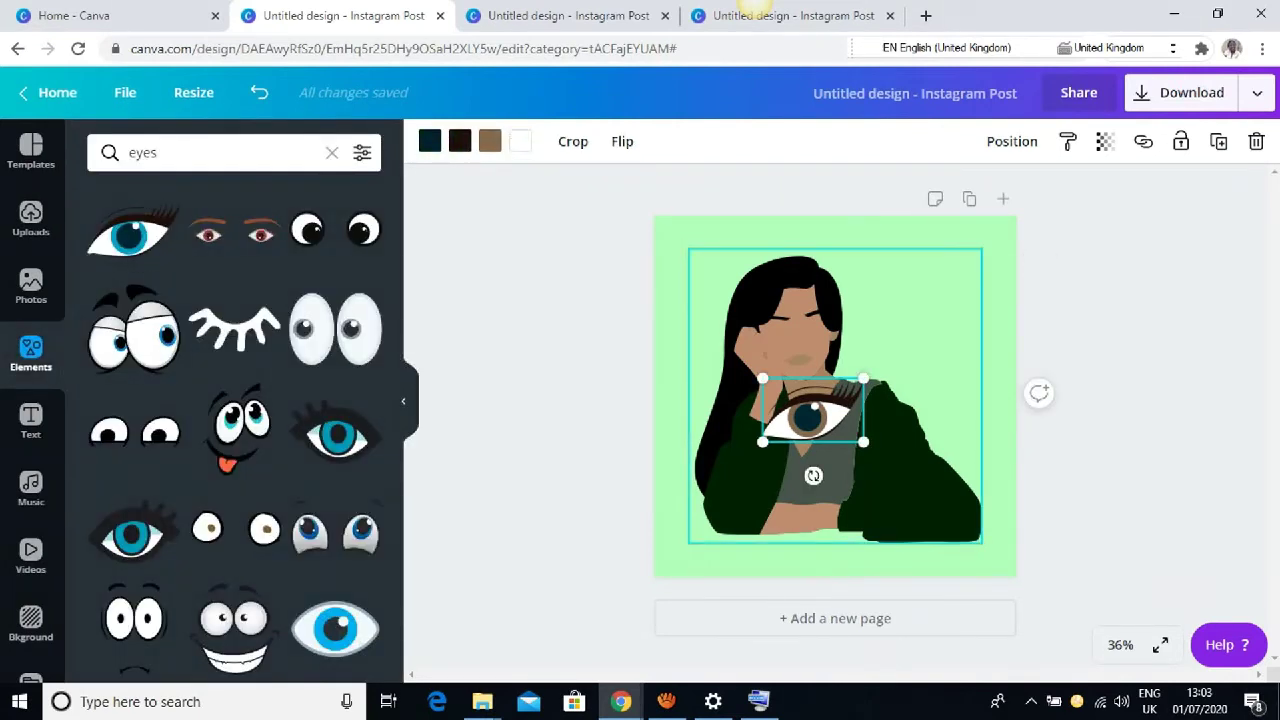
pyautogui.moveTo(863, 379); pyautogui.dragTo(818, 324)
pyautogui.click(800, 357)
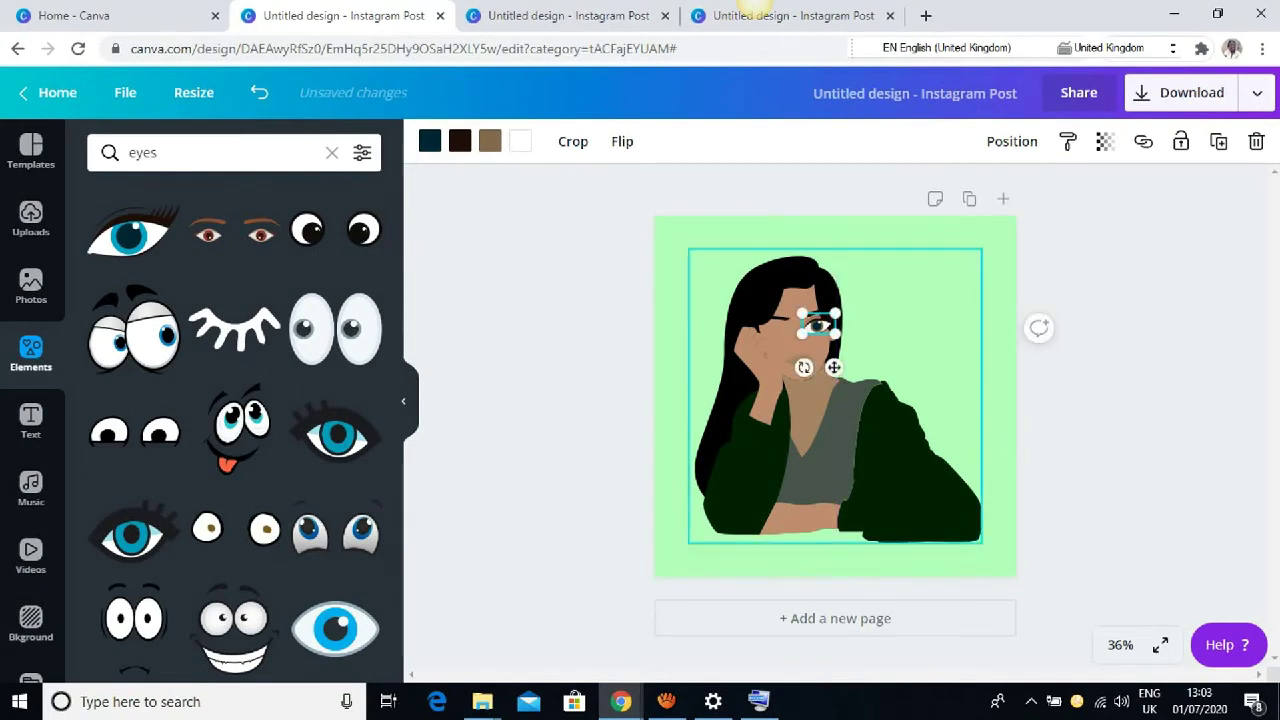
pyautogui.click(818, 325)
pyautogui.moveTo(836, 313); pyautogui.dragTo(823, 321)
pyautogui.click(1120, 645)
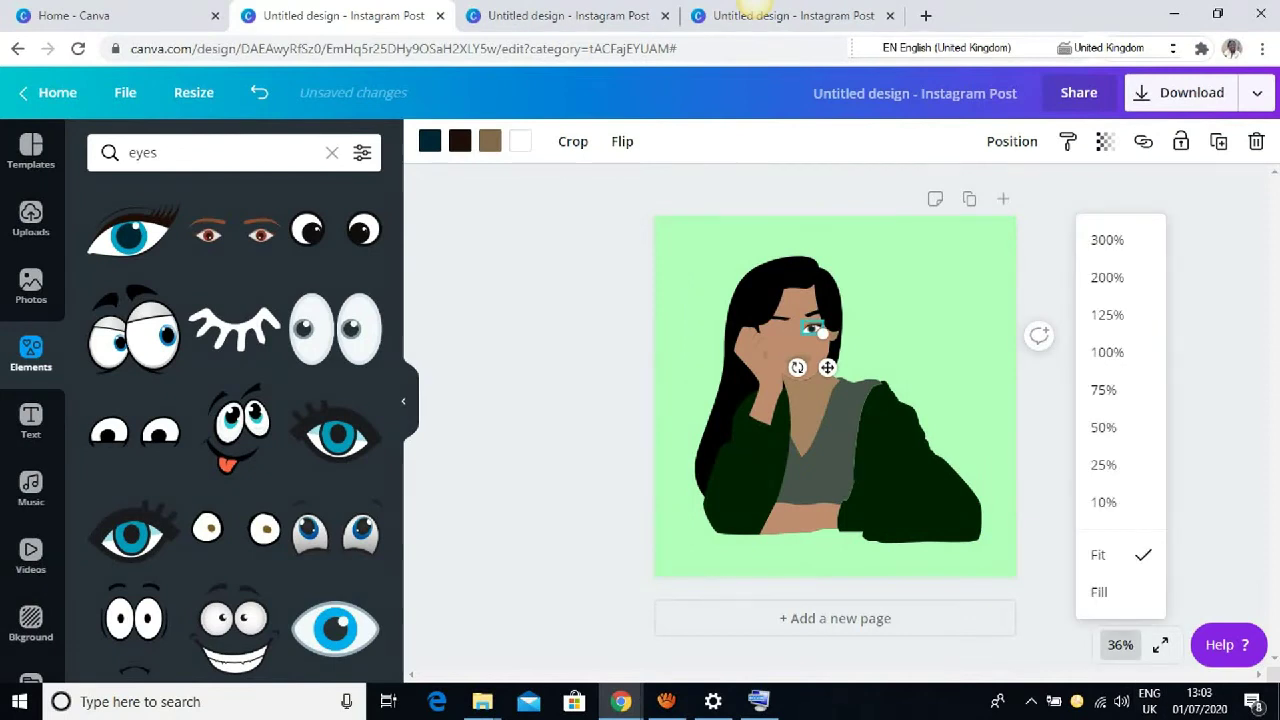
pyautogui.click(1107, 352)
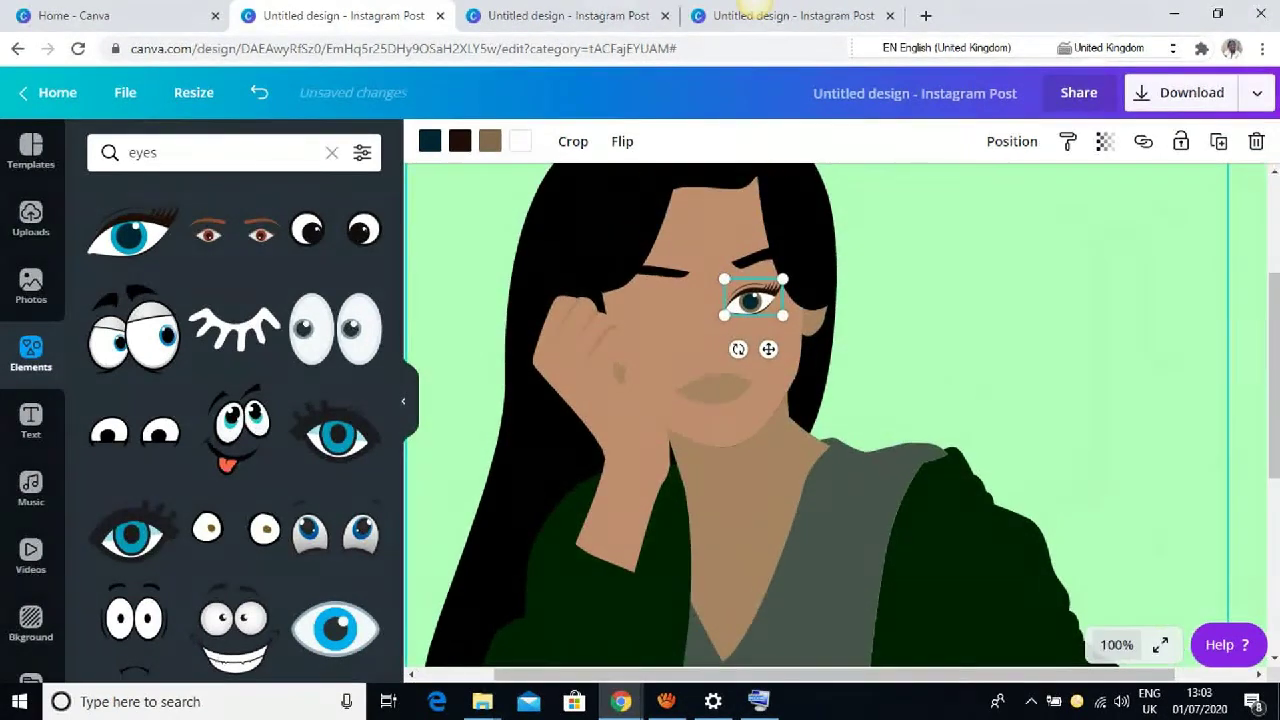
pyautogui.moveTo(753, 299); pyautogui.dragTo(759, 286)
pyautogui.click(880, 310)
pyautogui.click(757, 288)
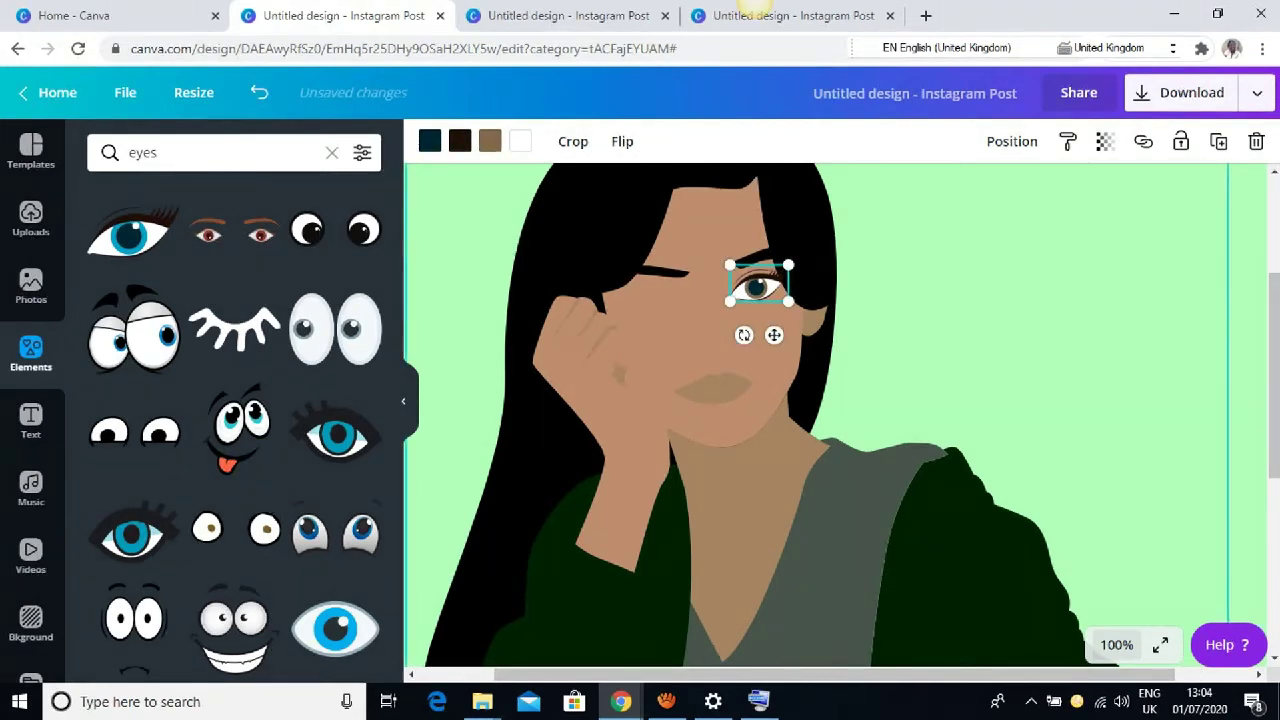
# Step: Duplicate the eye, move the copy under the eyebrow beside the woman's hand and tilt it slightly clockwise
pyautogui.click(1218, 141)
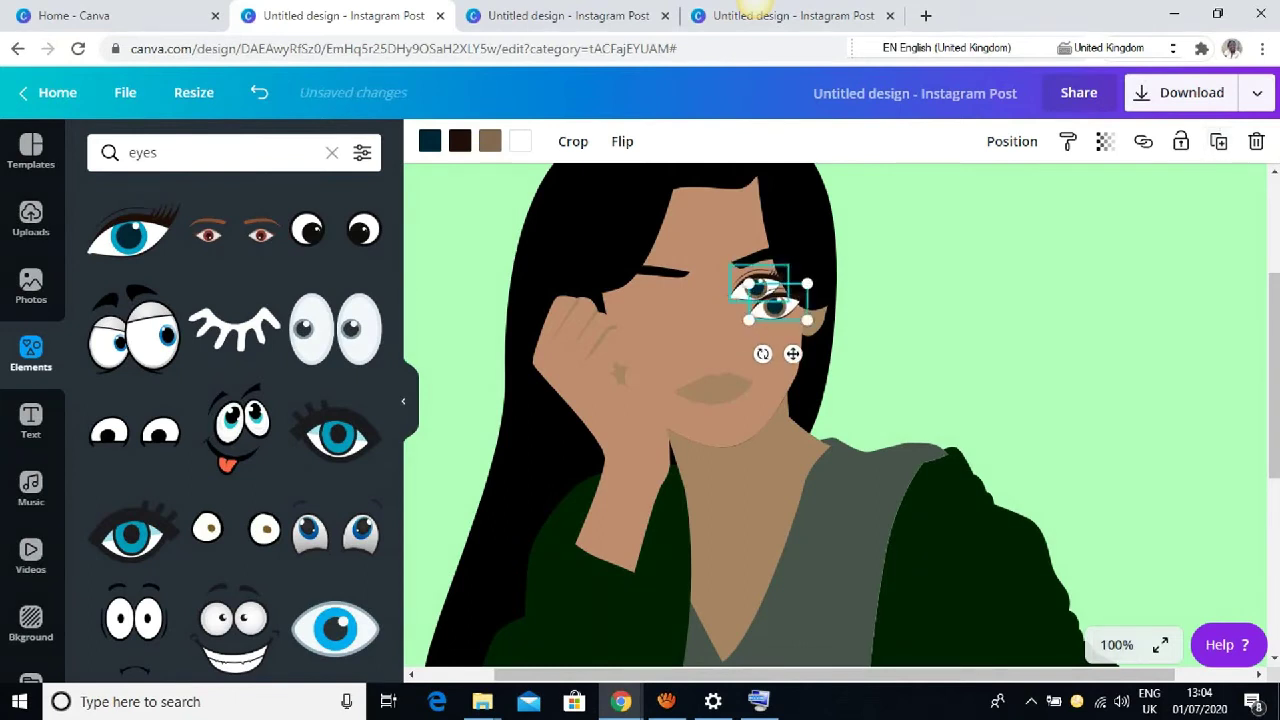
pyautogui.moveTo(777, 303); pyautogui.dragTo(657, 292)
pyautogui.moveTo(643, 343)
pyautogui.mouseDown()
pyautogui.moveTo(631, 340)
pyautogui.moveTo(660, 341)
pyautogui.mouseUp()
pyautogui.click(759, 702)
pyautogui.click(771, 674)
pyautogui.click(771, 674)
pyautogui.click(738, 425)
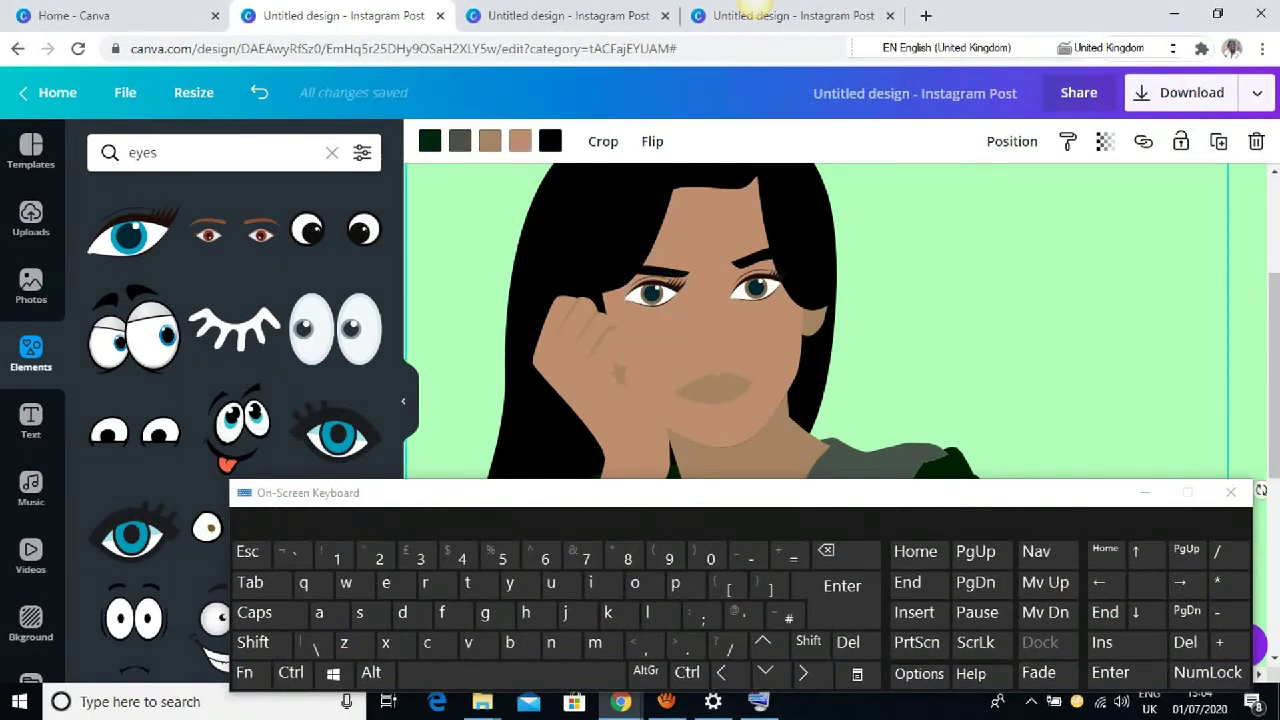
# Step: Nudge the original eye slightly upwards and outwards so it sits closer beneath its eyebrow
pyautogui.click(757, 286)
pyautogui.click(769, 645)
pyautogui.click(769, 645)
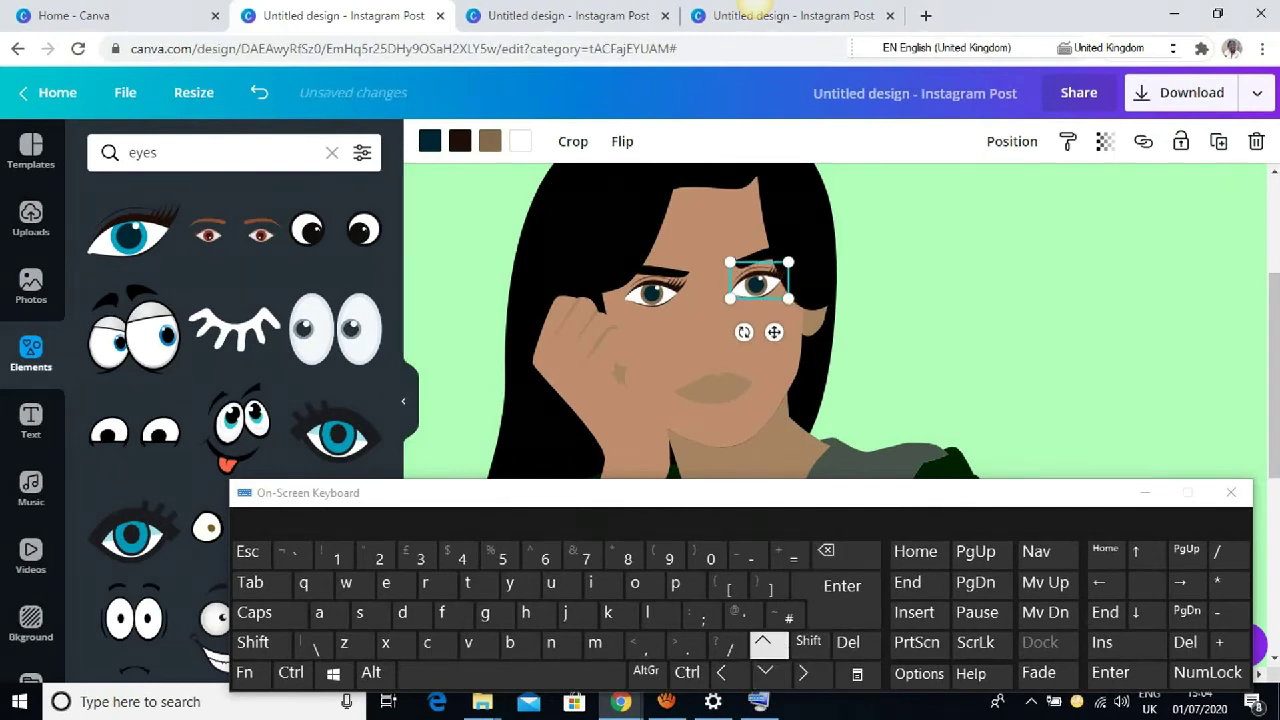
pyautogui.click(765, 672)
pyautogui.press('Tab')
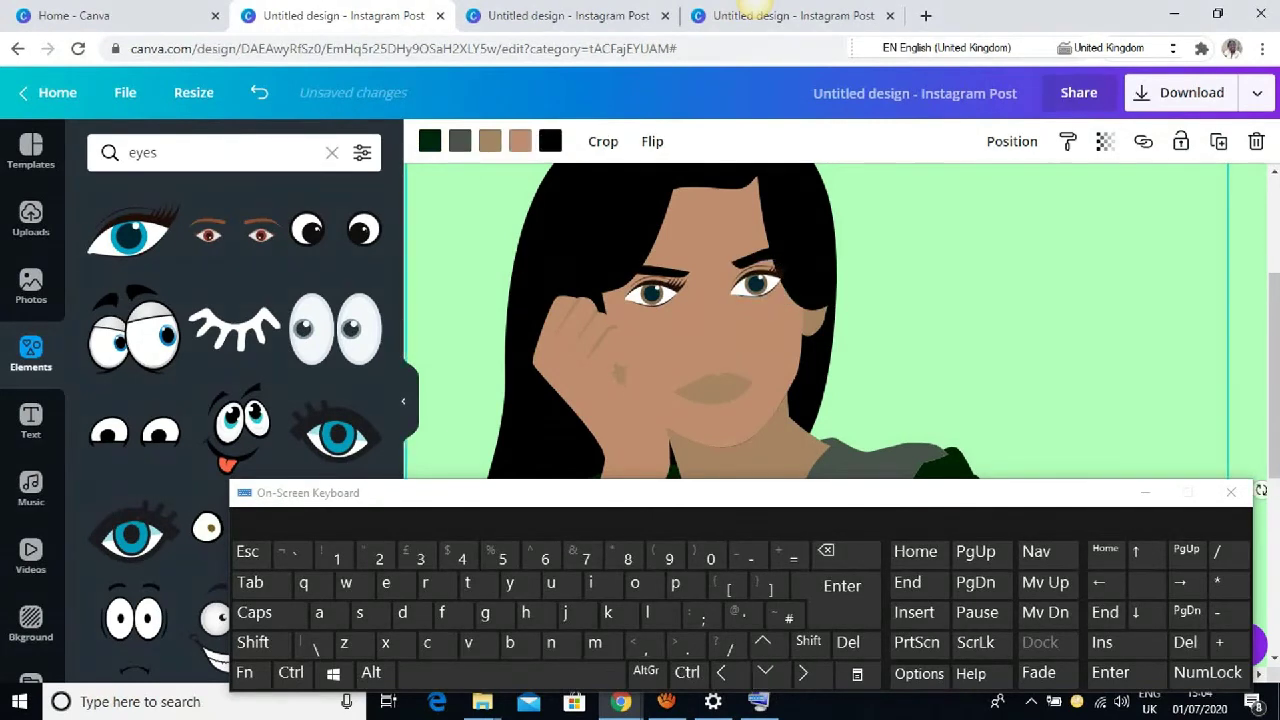
pyautogui.press('Tab')
pyautogui.click(763, 642)
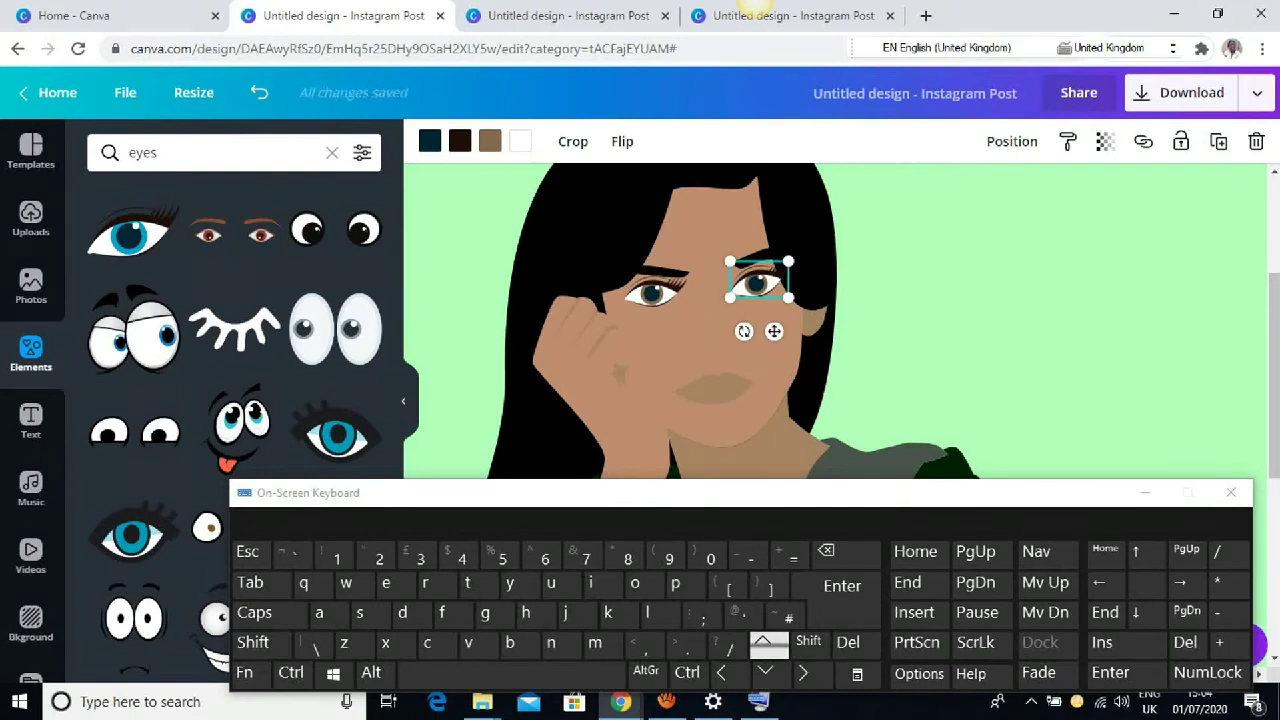
pyautogui.click(802, 672)
pyautogui.press('Tab')
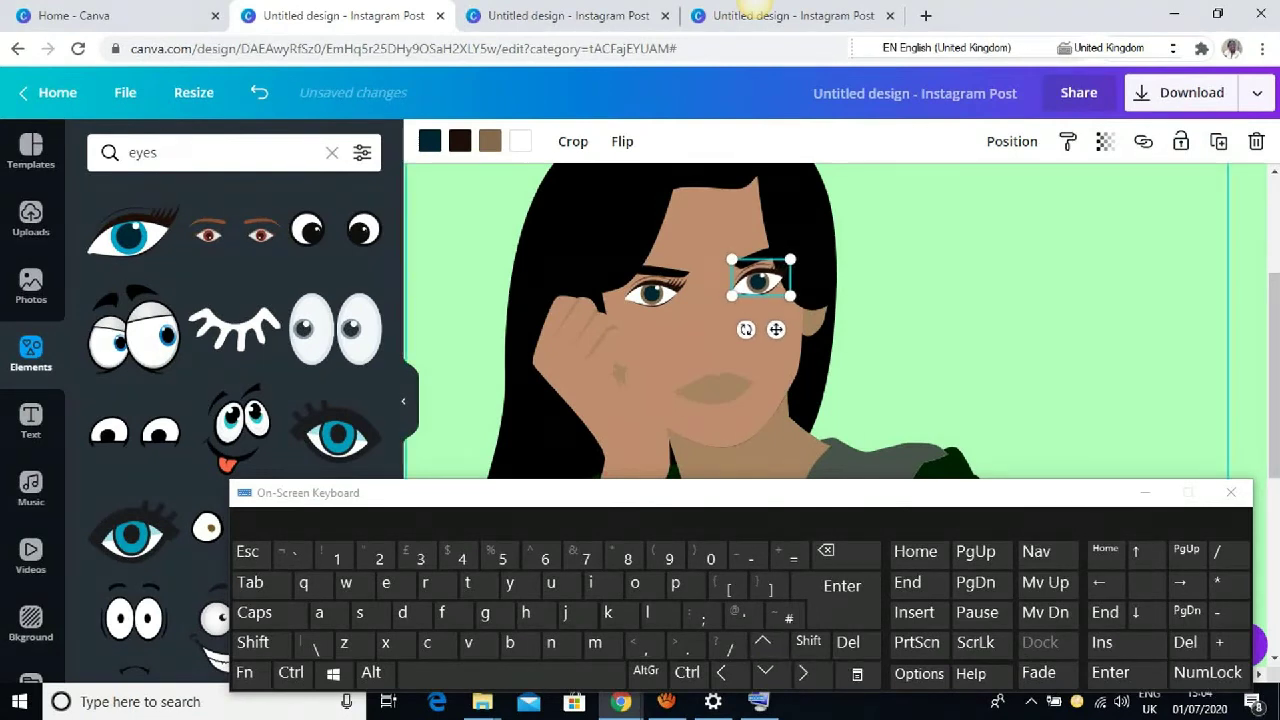
pyautogui.press('Tab')
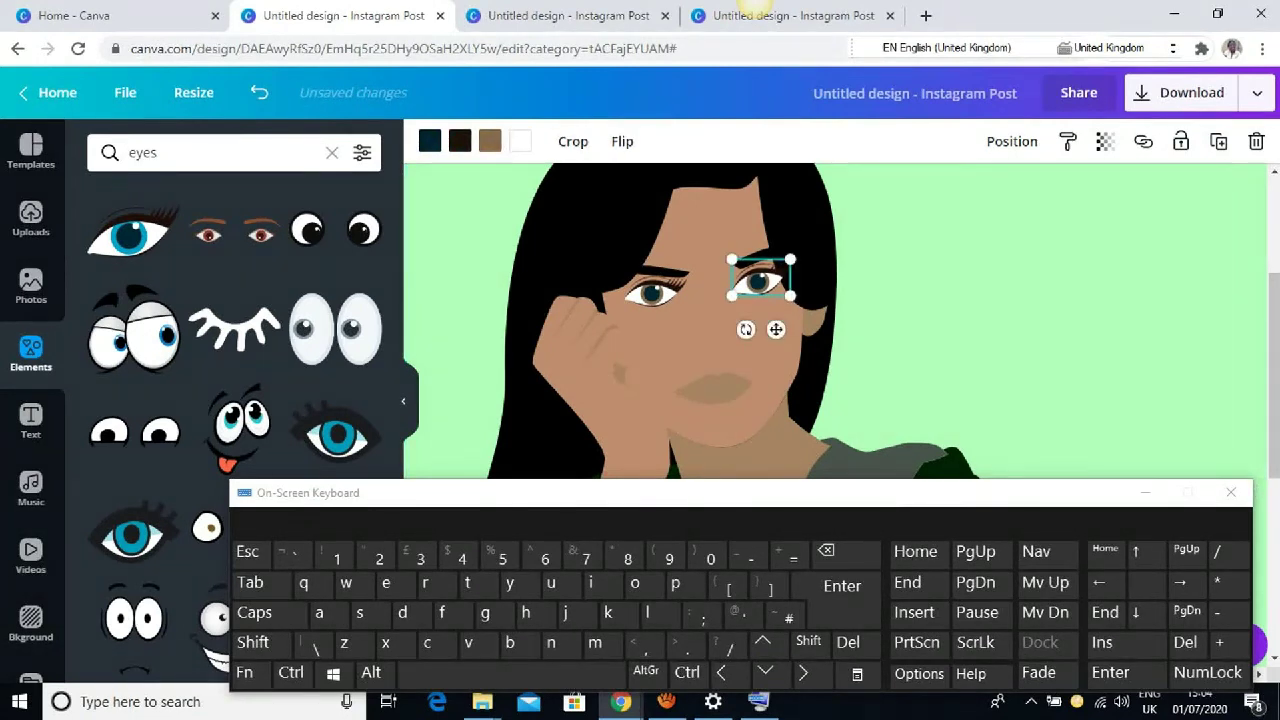
# Step: Nudge the original eye slightly towards the nose and fine-tune its rotation to follow the eyebrow
pyautogui.click(721, 672)
pyautogui.press('Tab')
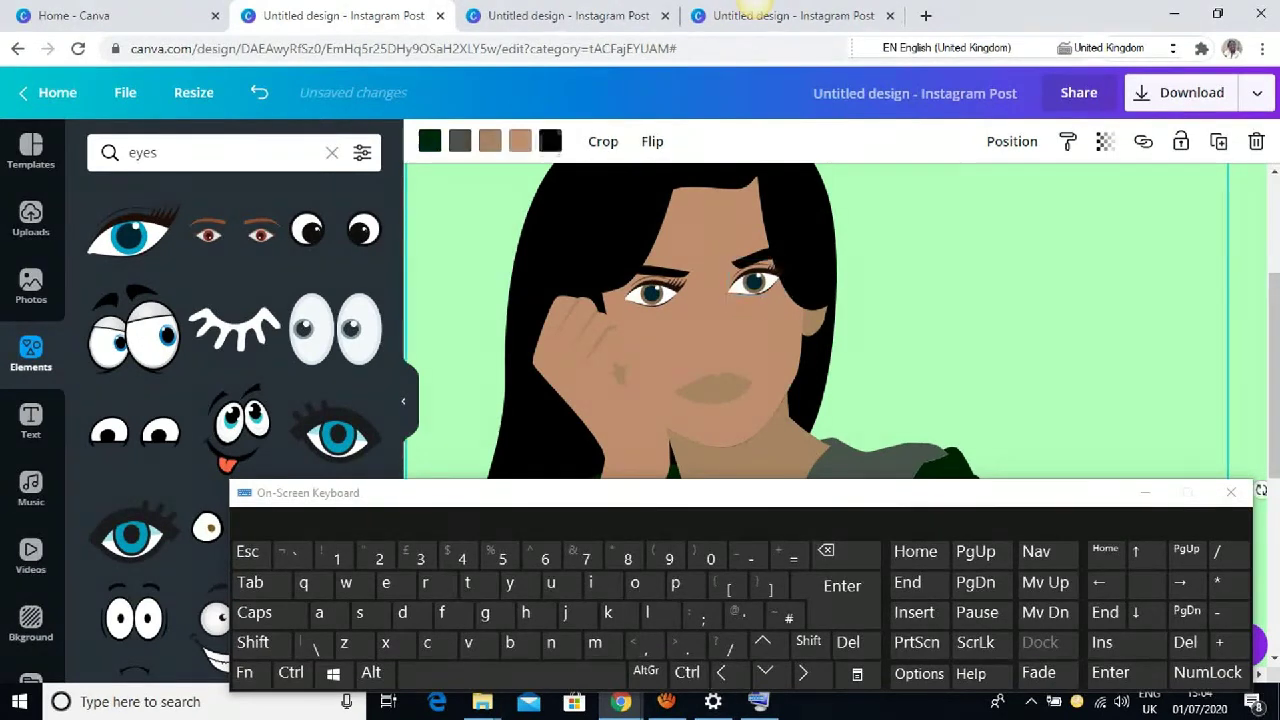
pyautogui.press('Tab')
pyautogui.moveTo(742, 329); pyautogui.dragTo(747, 330)
pyautogui.click(850, 340)
# Step: Nudge the eye beside the woman's hand slightly outwards and upwards beneath its eyebrow
pyautogui.scroll(-1, 850, 340)
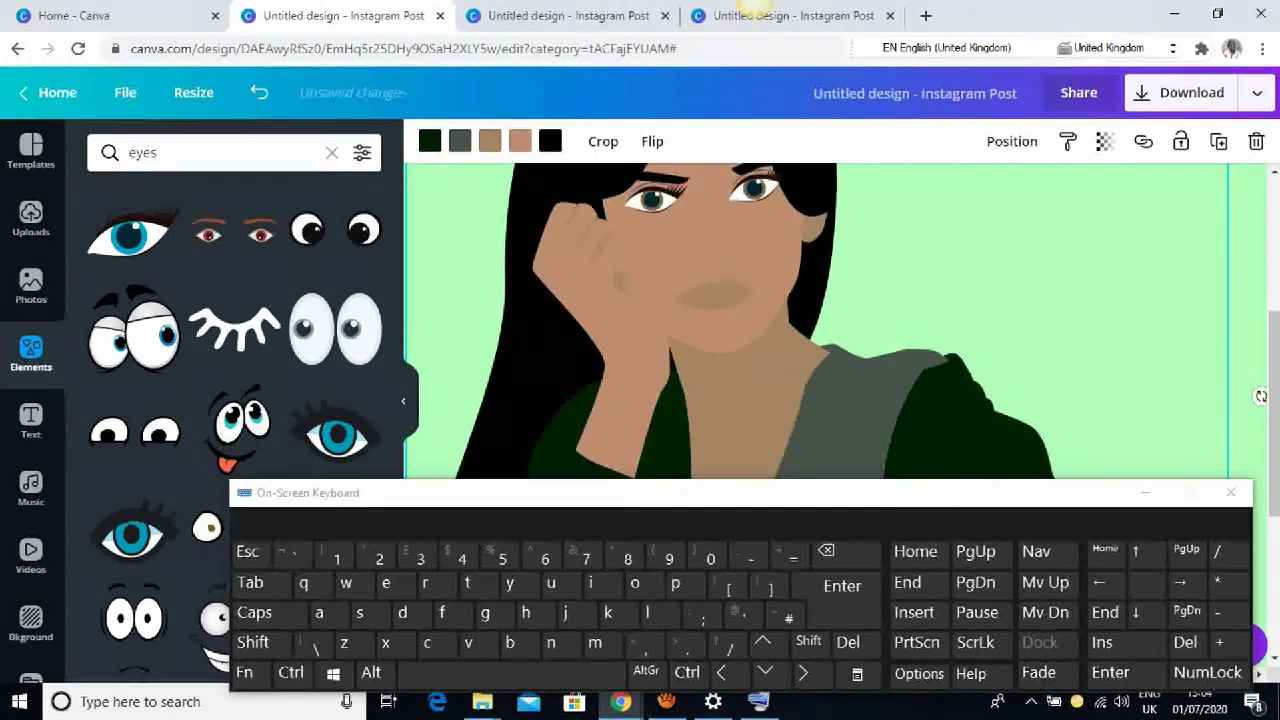
pyautogui.scroll(1, 655, 290)
pyautogui.click(655, 290)
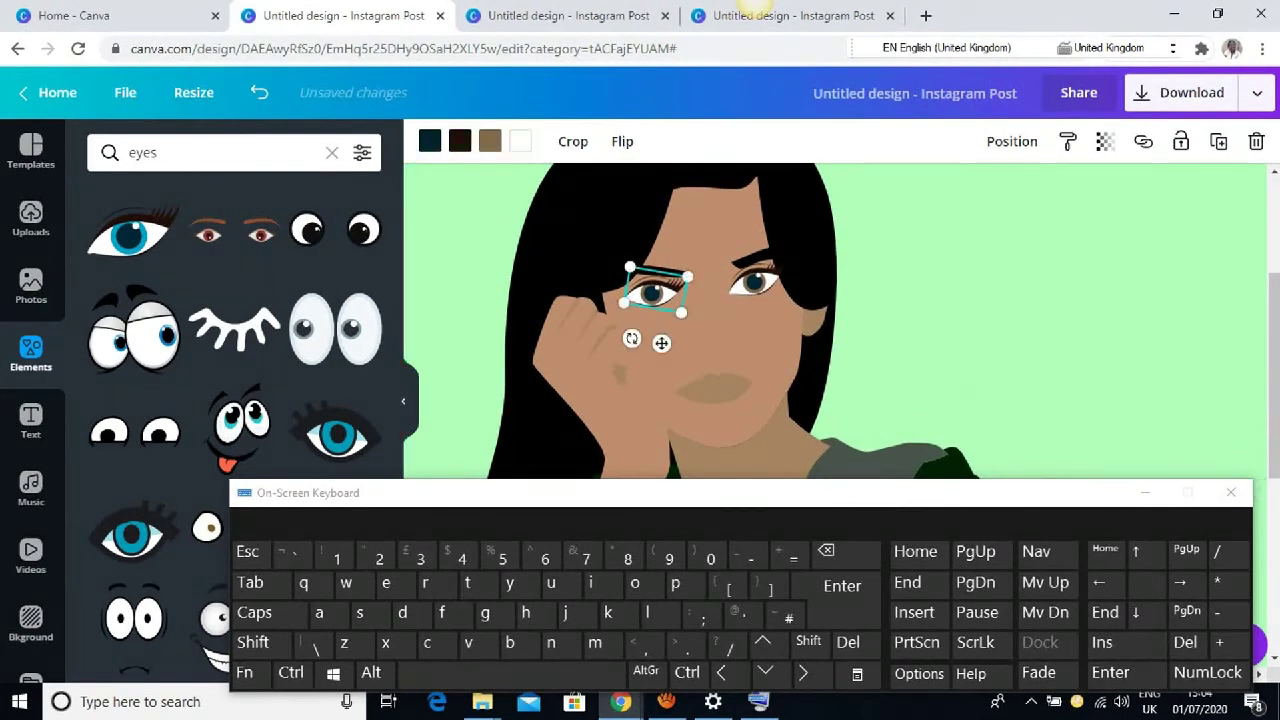
pyautogui.click(721, 672)
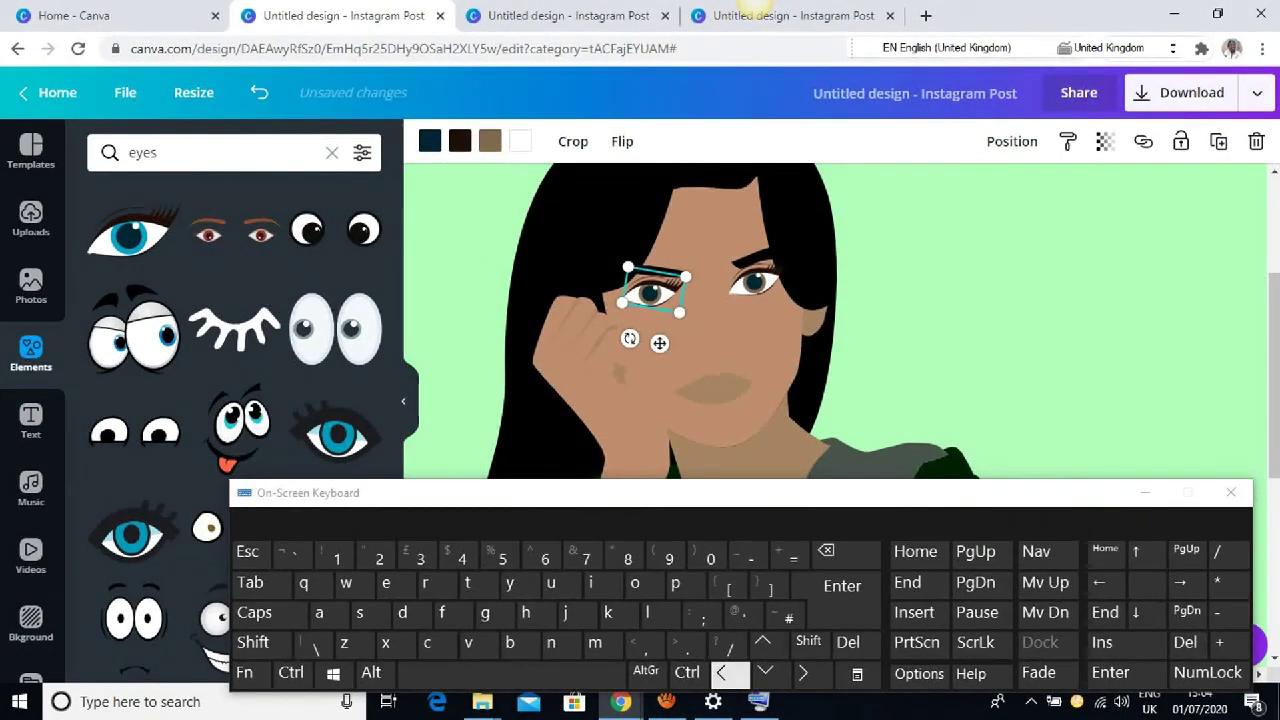
pyautogui.click(768, 643)
pyautogui.click(850, 380)
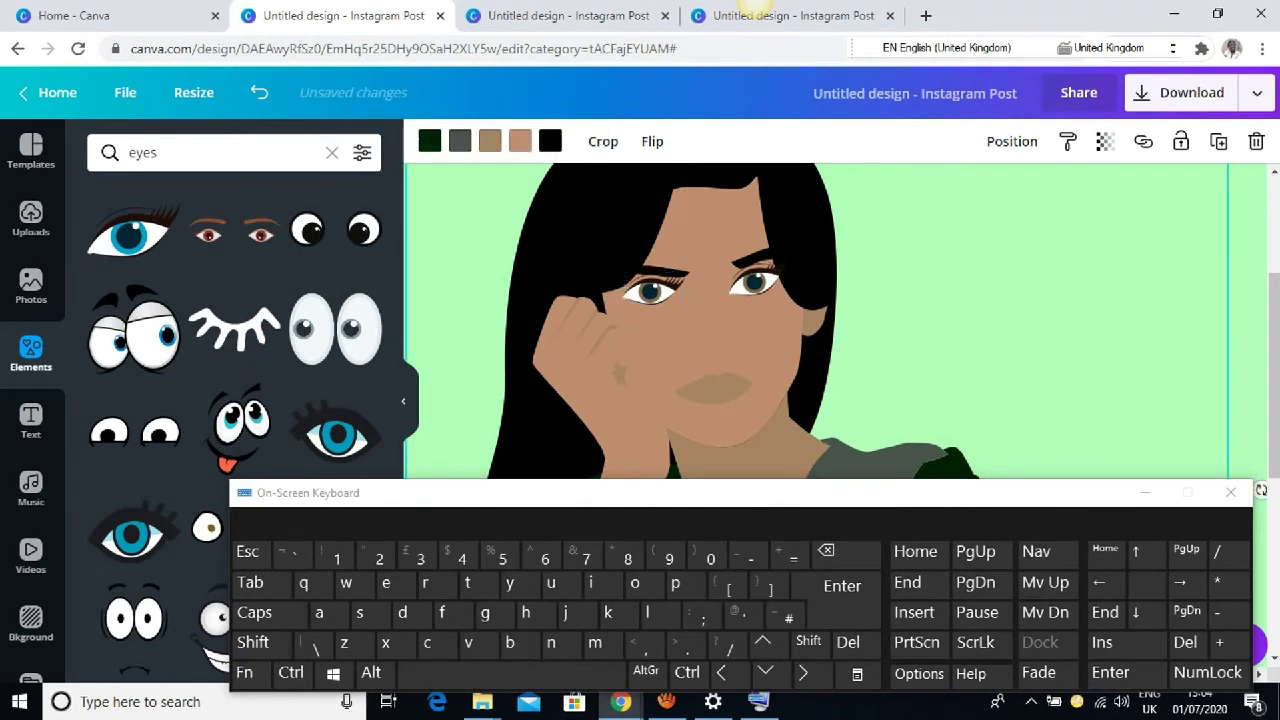
# Step: Nudge the eye nearest the visible ear slightly upwards so it sits closer to its eyebrow
pyautogui.click(757, 282)
pyautogui.click(766, 645)
pyautogui.click(766, 645)
pyautogui.press('Tab')
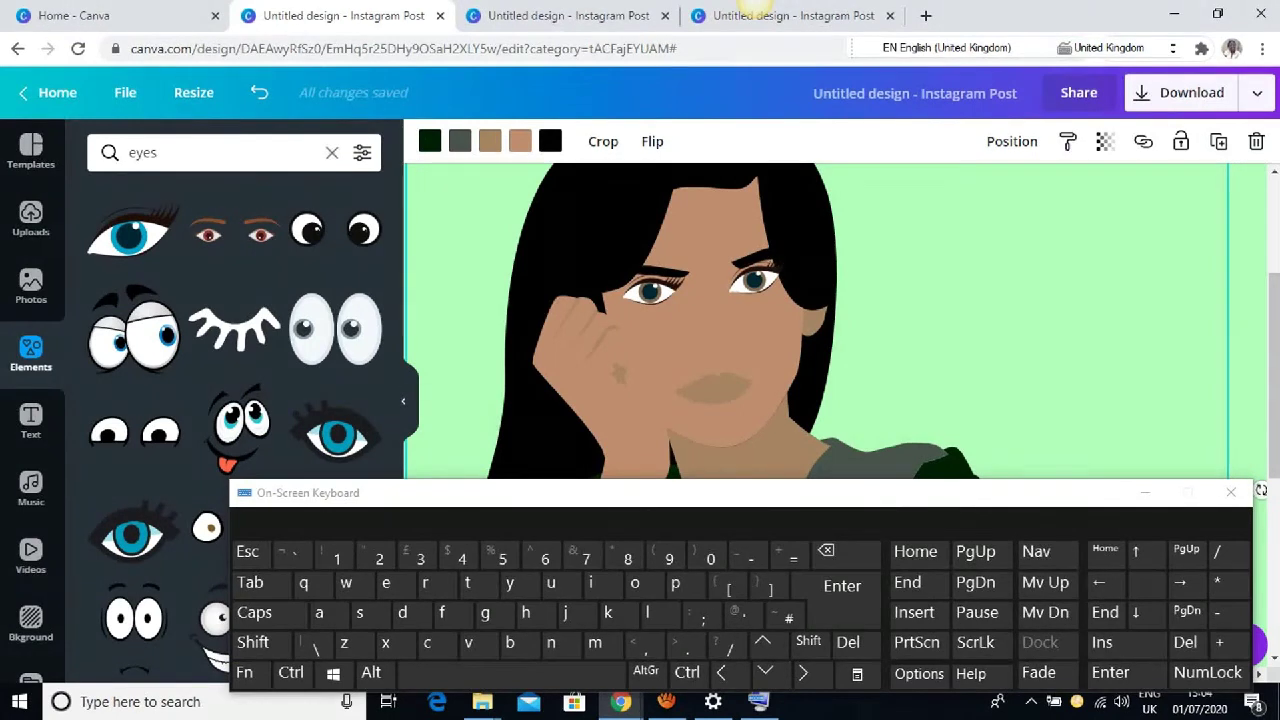
# Step: Search the elements for "nose" and insert the thin outline nose with separate bridge lines and nostrils
pyautogui.click(332, 153)
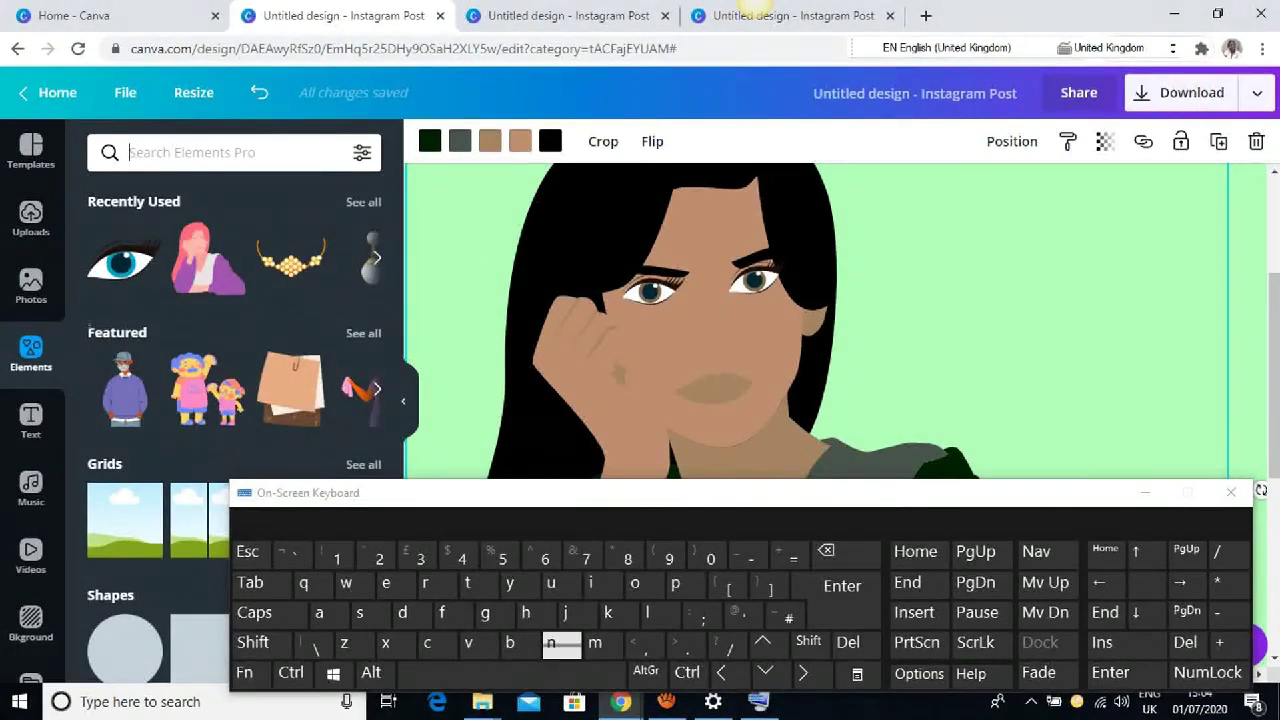
pyautogui.click(551, 643)
pyautogui.click(634, 583)
pyautogui.click(364, 613)
pyautogui.click(385, 583)
pyautogui.click(842, 585)
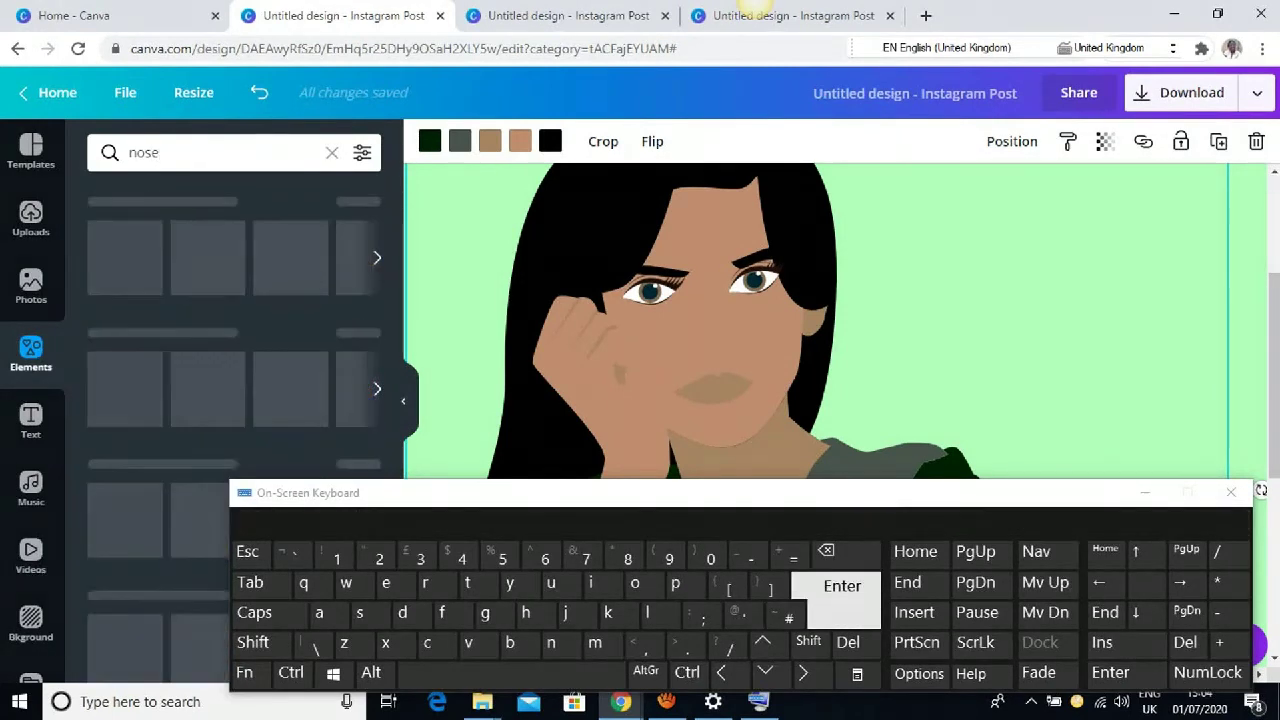
pyautogui.scroll(-2, 133, 335)
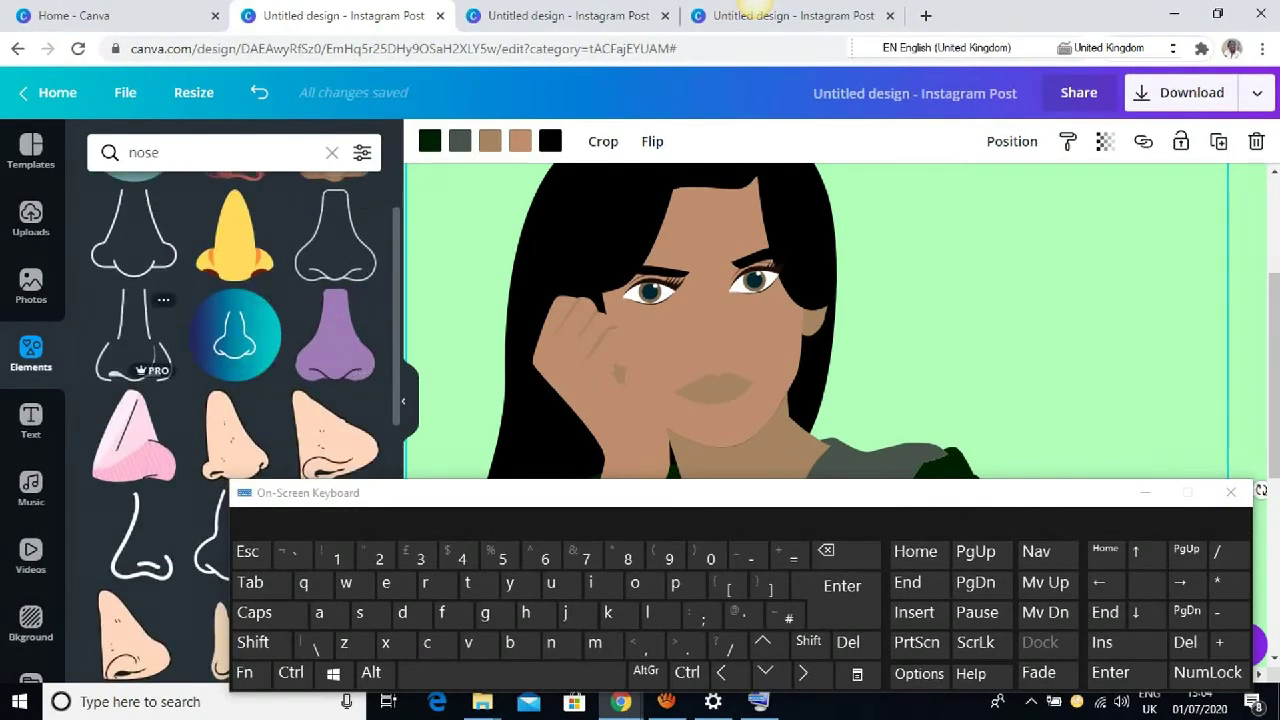
pyautogui.click(133, 335)
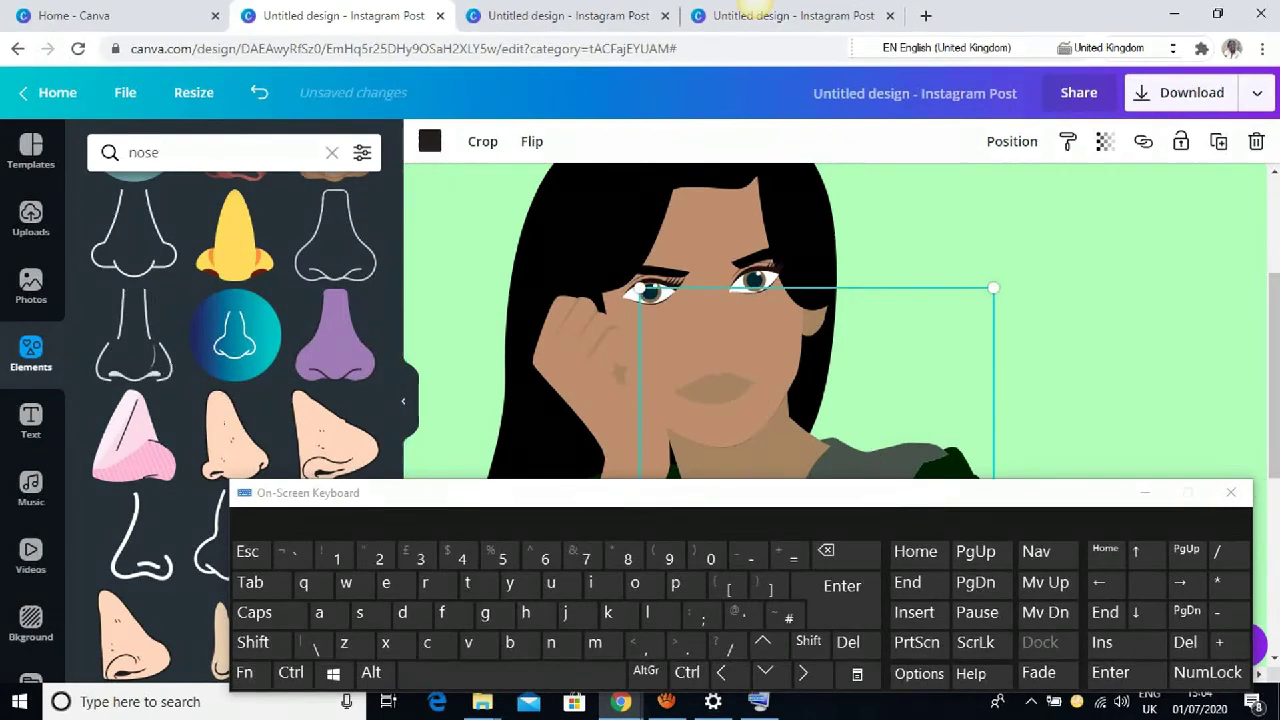
# Step: Shrink the outline nose to fit the face and place it centrally between the eyes, above the lips
pyautogui.click(1145, 492)
pyautogui.moveTo(993, 288); pyautogui.dragTo(875, 618)
pyautogui.moveTo(740, 600); pyautogui.dragTo(757, 430)
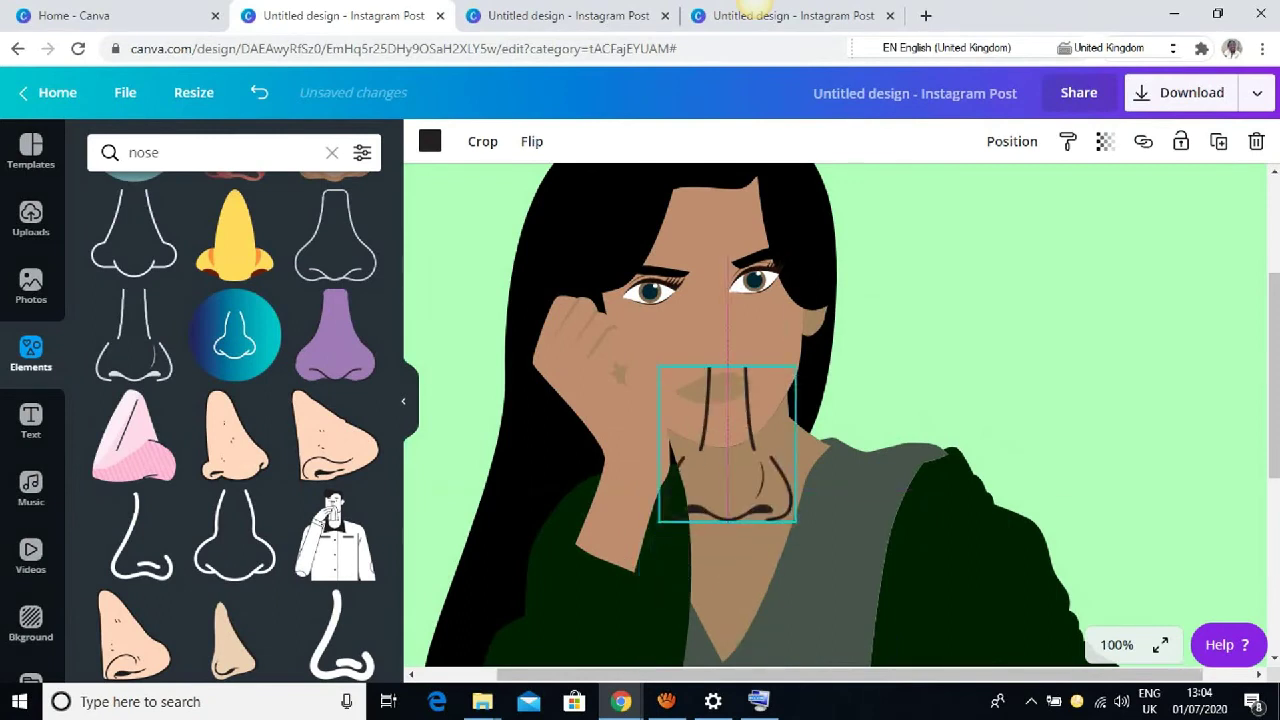
pyautogui.moveTo(797, 366); pyautogui.dragTo(726, 444)
pyautogui.moveTo(700, 490); pyautogui.dragTo(721, 334)
pyautogui.moveTo(747, 288); pyautogui.dragTo(710, 323)
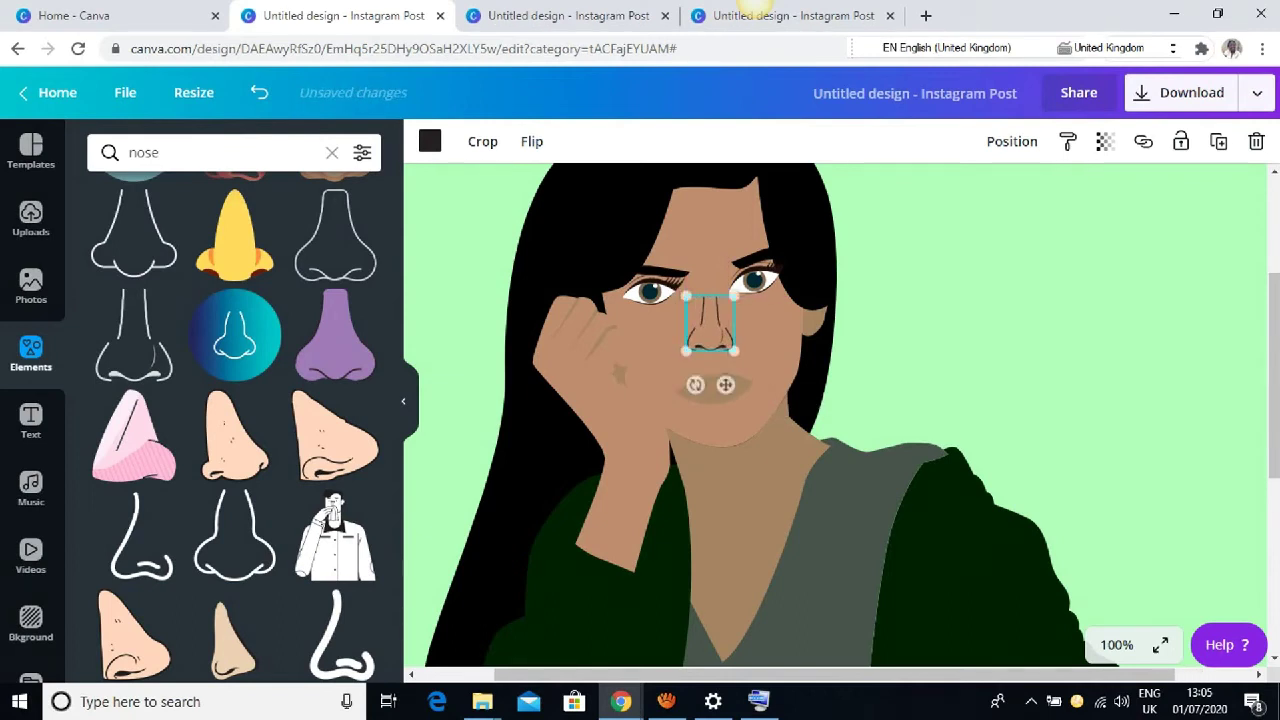
# Step: Tilt the nose slightly counter-clockwise, fine-tune its position on the face, and undo the accidental shift of the illustration
pyautogui.moveTo(695, 384); pyautogui.dragTo(735, 418)
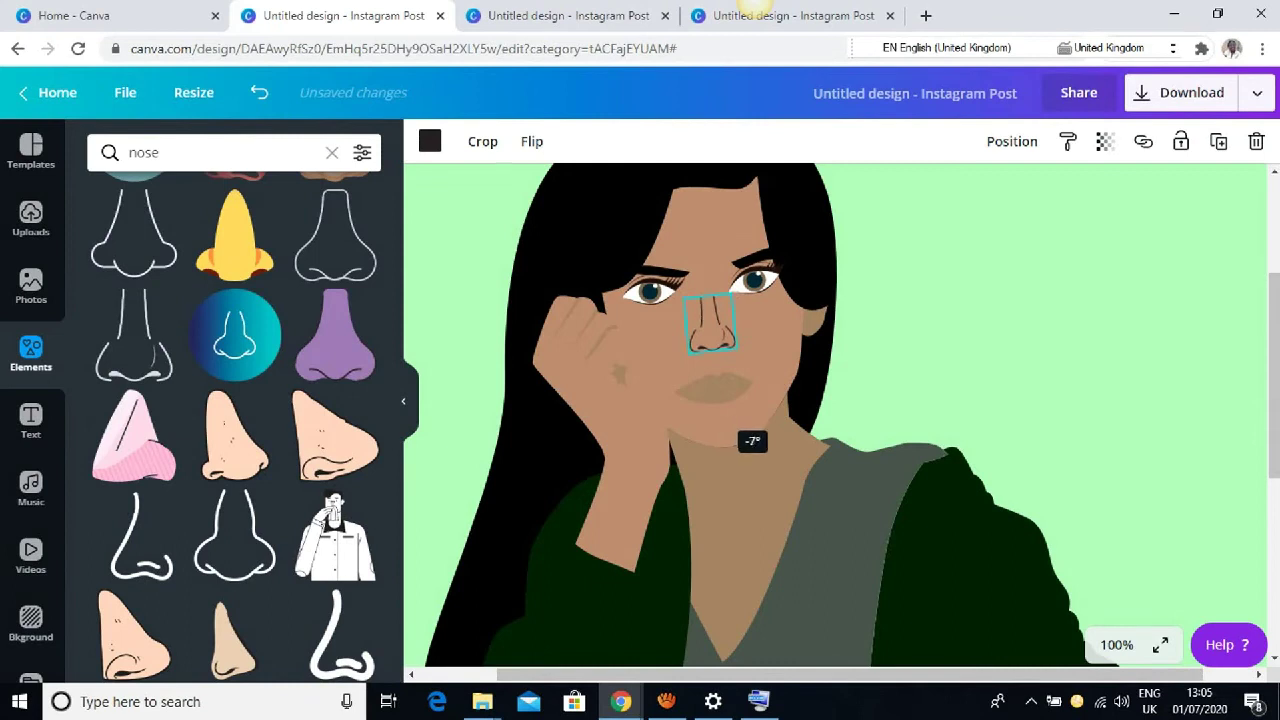
pyautogui.moveTo(750, 430); pyautogui.dragTo(750, 430)
pyautogui.moveTo(733, 383); pyautogui.dragTo(761, 350)
pyautogui.click(880, 390)
pyautogui.click(711, 328)
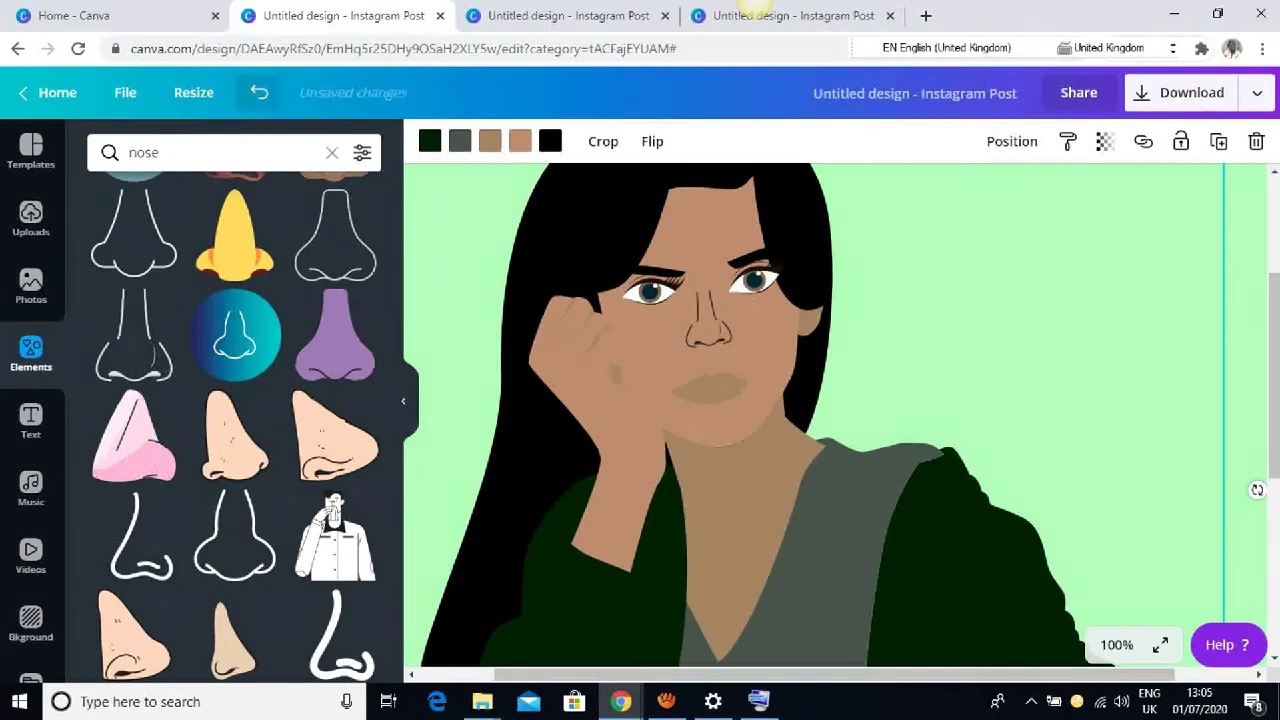
pyautogui.click(255, 92)
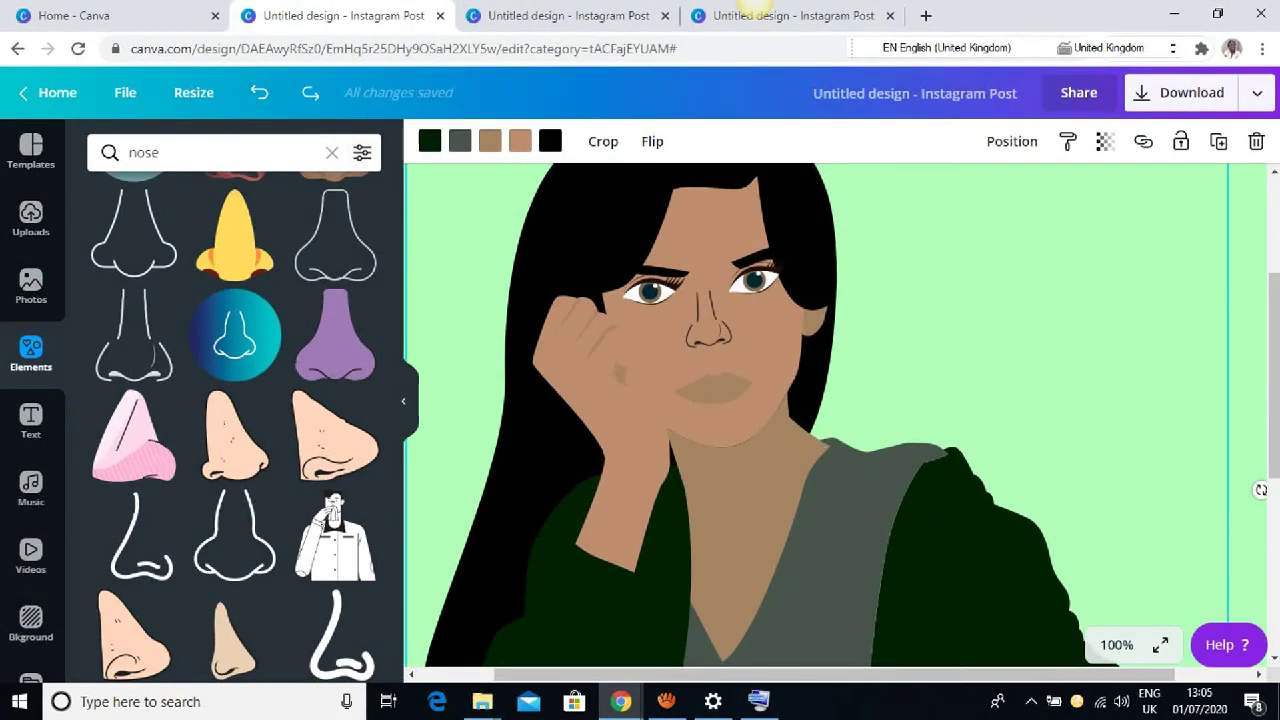
# Step: Clear the previous search and search the elements for "mouth"
pyautogui.click(332, 153)
pyautogui.click(759, 701)
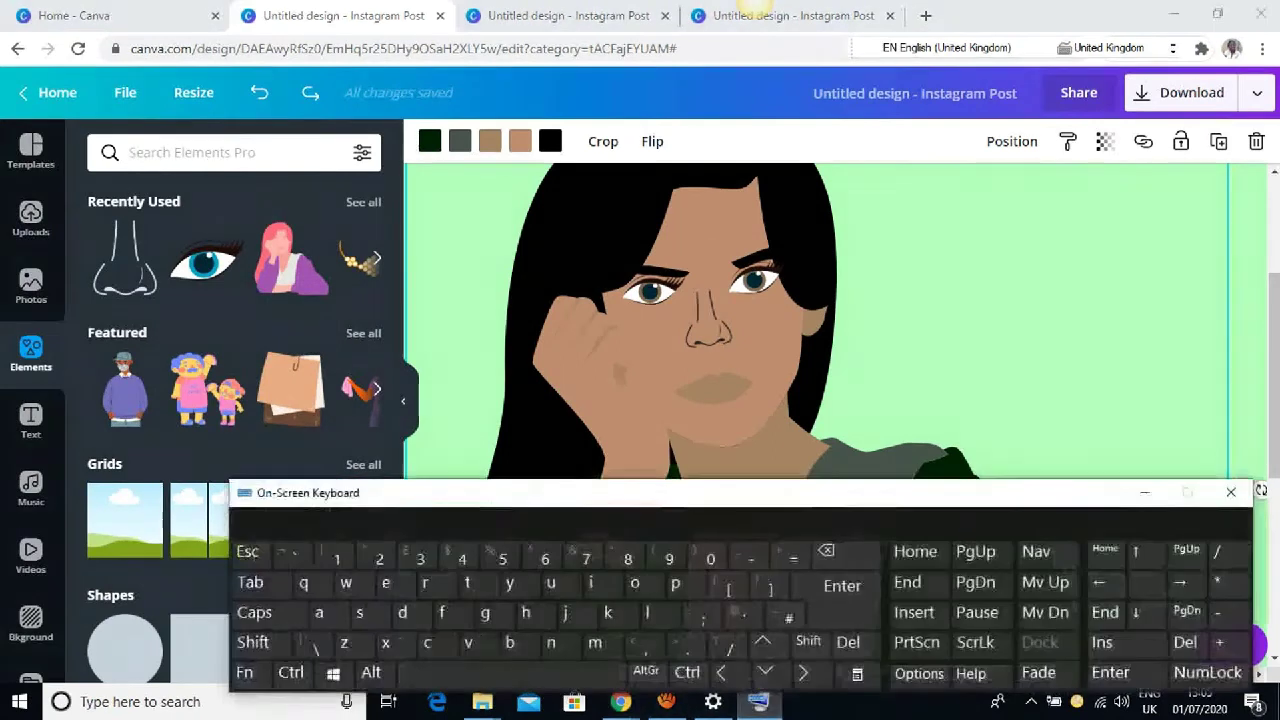
pyautogui.click(602, 645)
pyautogui.click(595, 643)
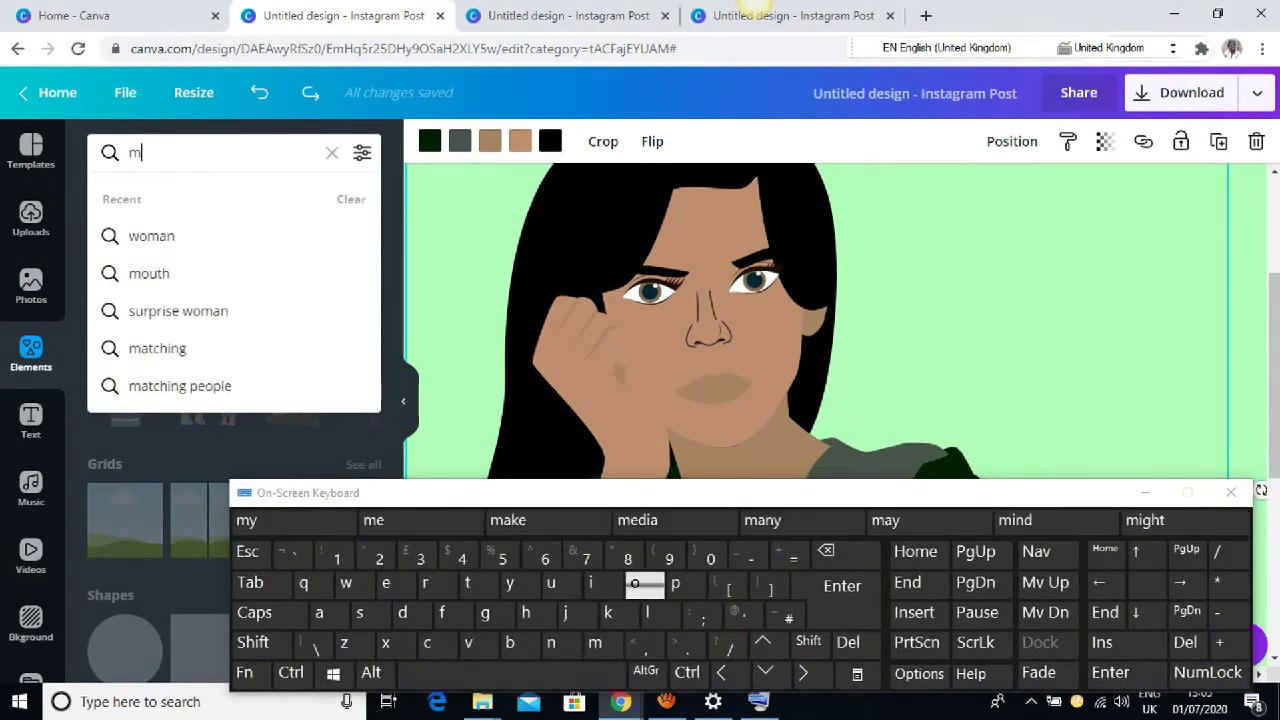
pyautogui.click(634, 583)
pyautogui.click(551, 583)
pyautogui.click(479, 583)
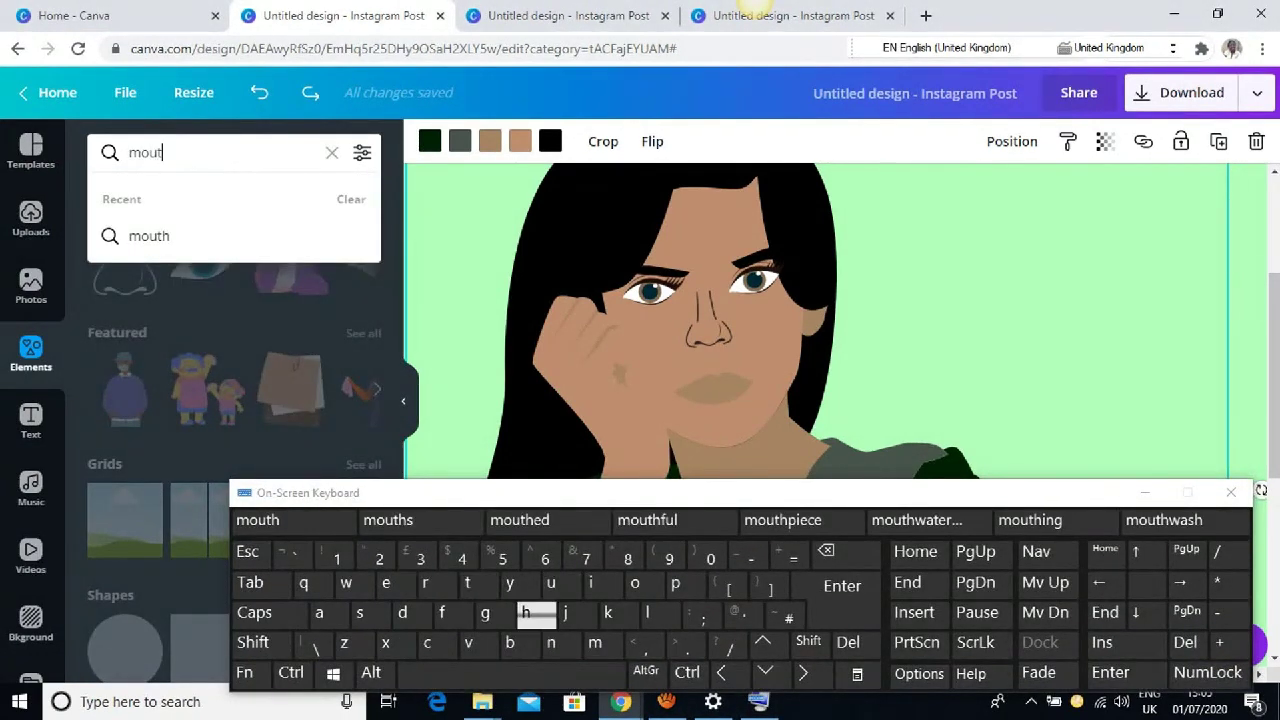
pyautogui.click(525, 612)
pyautogui.click(842, 586)
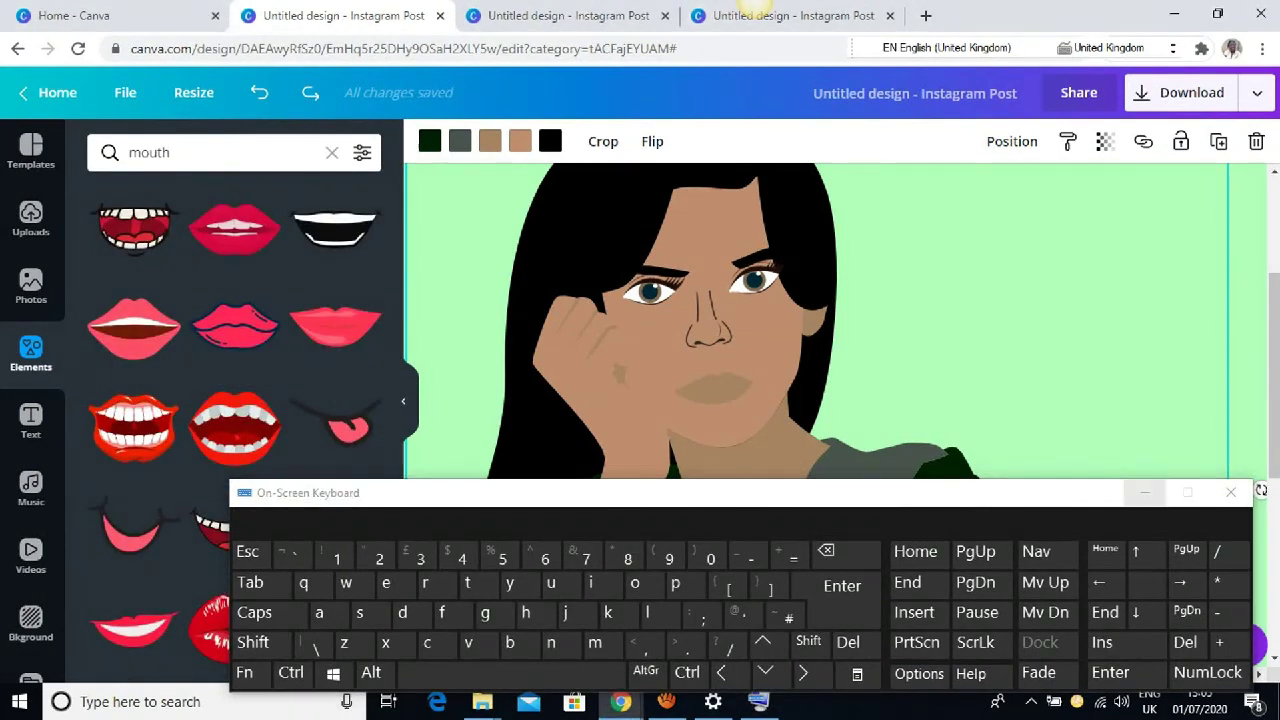
# Step: Insert the closed glossy red lips and shrink them to fit over the woman's original mouth
pyautogui.click(1145, 492)
pyautogui.scroll(-6, 235, 420)
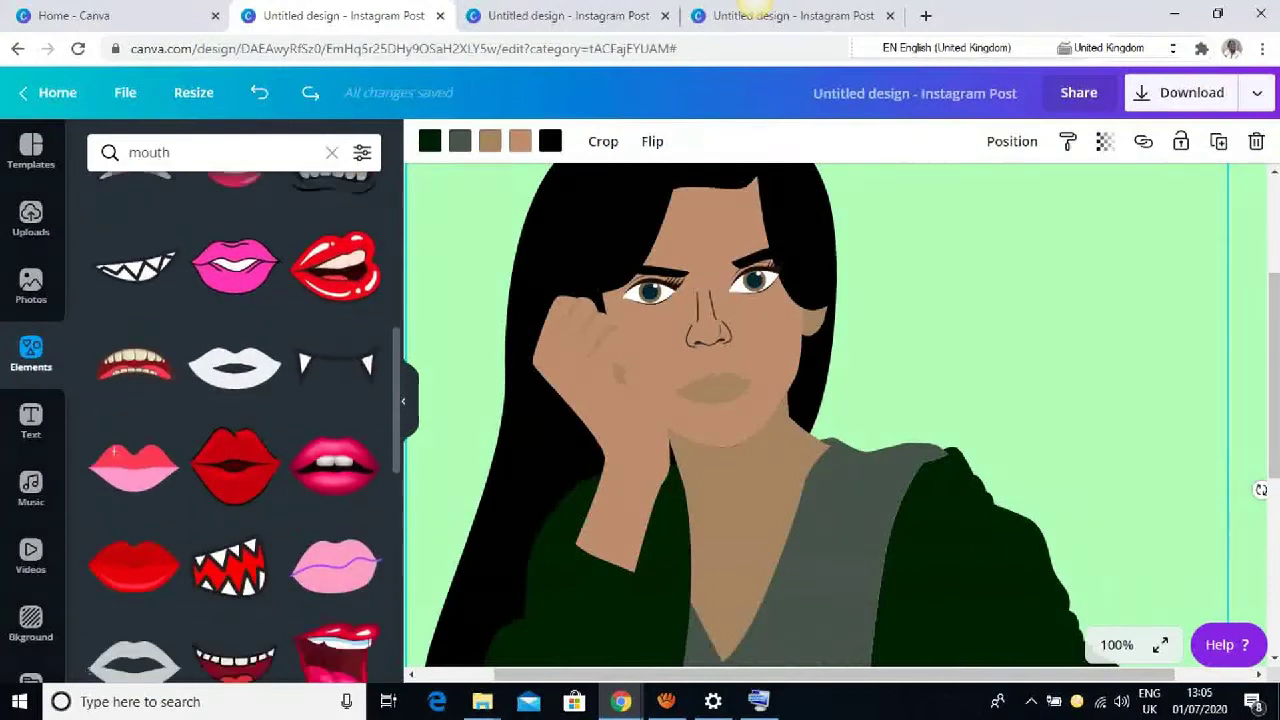
pyautogui.scroll(-2, 235, 427)
pyautogui.click(133, 470)
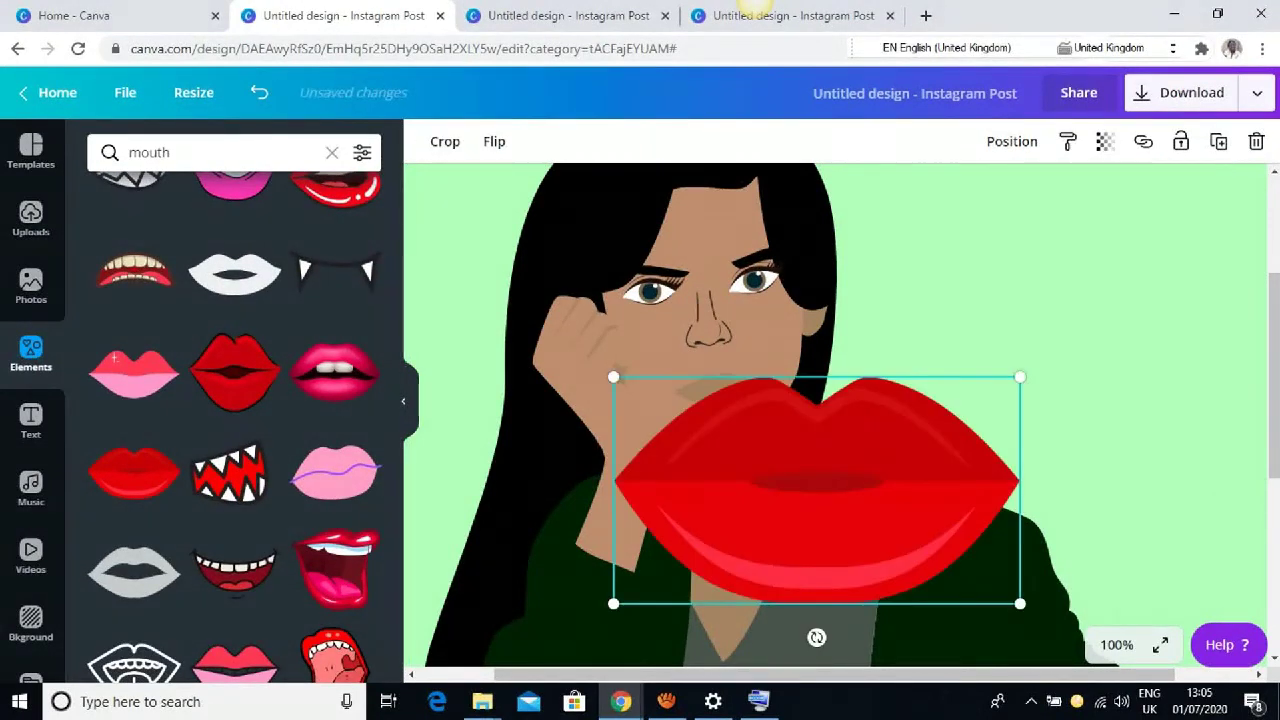
pyautogui.moveTo(1019, 377); pyautogui.dragTo(754, 529)
pyautogui.moveTo(685, 566); pyautogui.dragTo(706, 473)
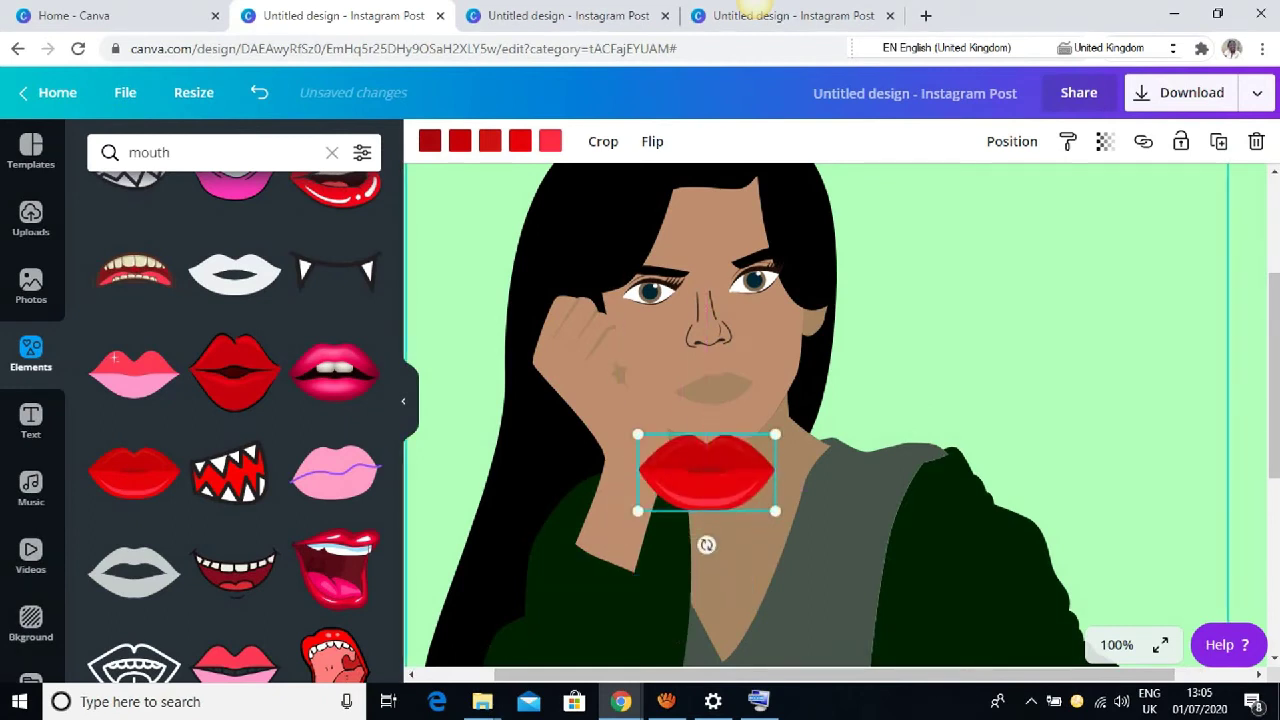
pyautogui.moveTo(775, 434); pyautogui.dragTo(718, 395)
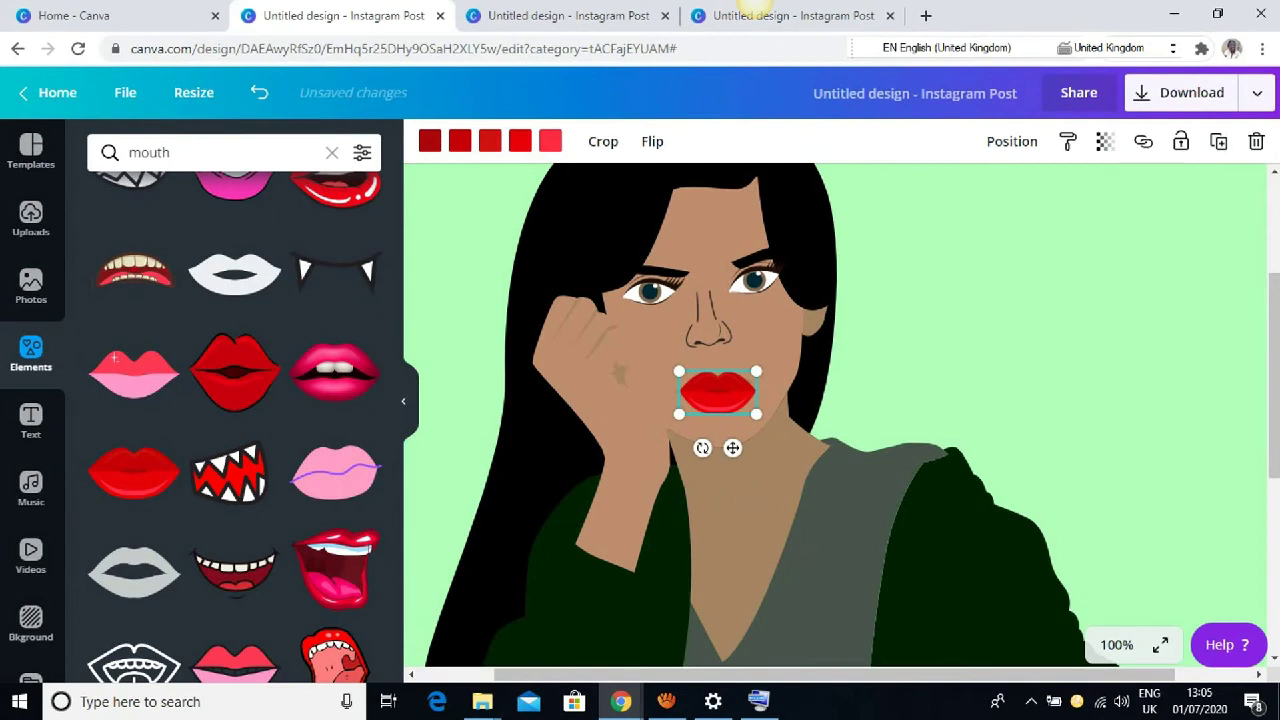
# Step: Tilt the red lips slightly counter-clockwise and adjust their position and size to cover the original mouth
pyautogui.moveTo(702, 448); pyautogui.dragTo(770, 492)
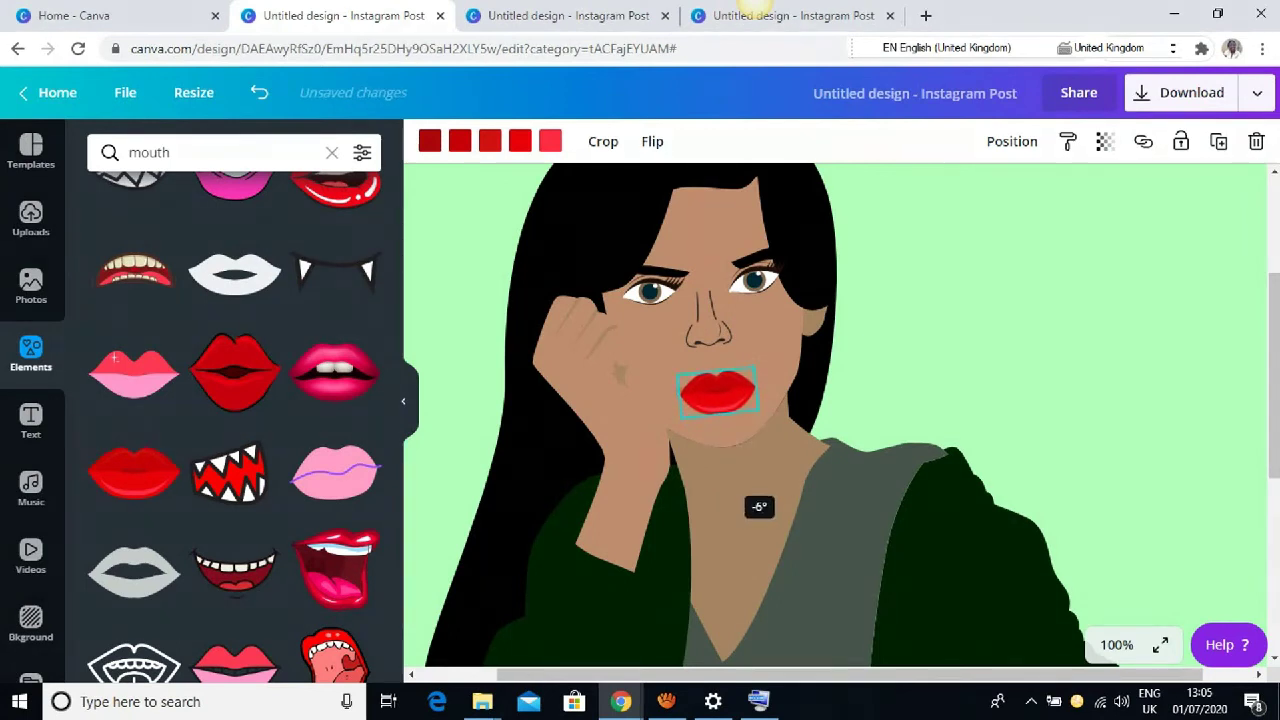
pyautogui.moveTo(735, 448); pyautogui.dragTo(724, 446)
pyautogui.moveTo(706, 390)
pyautogui.mouseDown()
pyautogui.moveTo(752, 362)
pyautogui.moveTo(716, 388)
pyautogui.mouseUp()
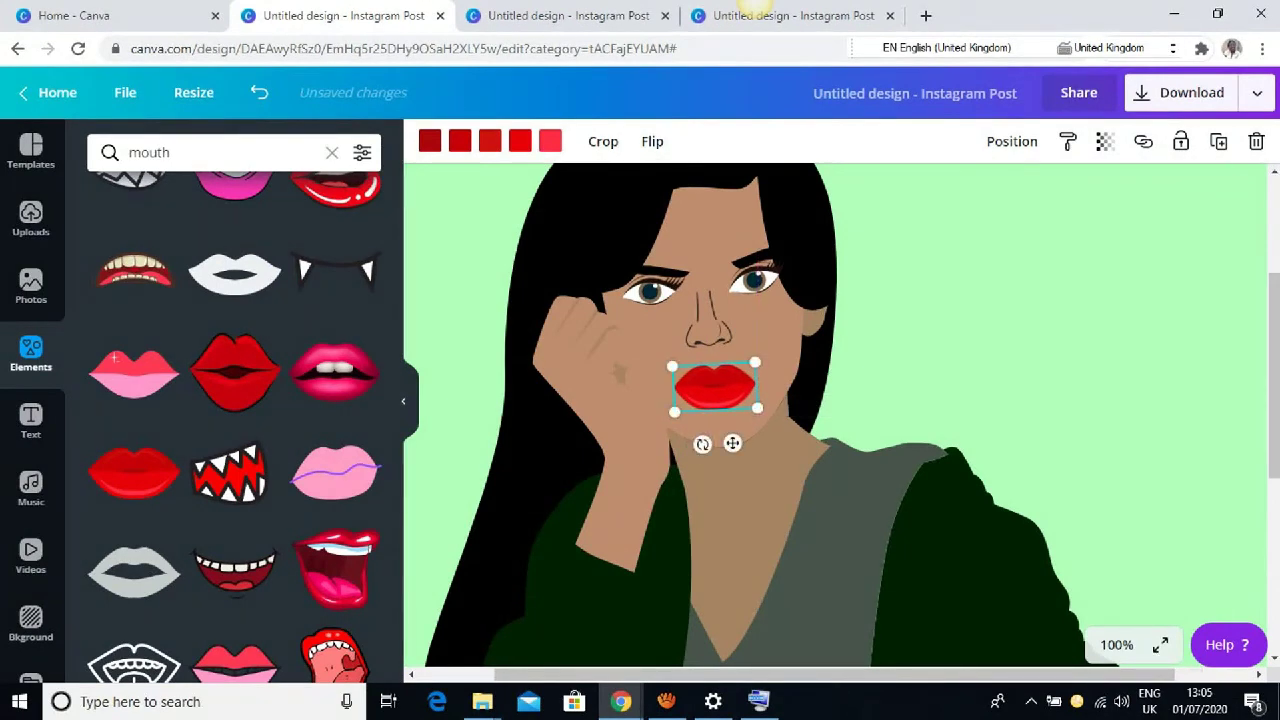
pyautogui.click(757, 498)
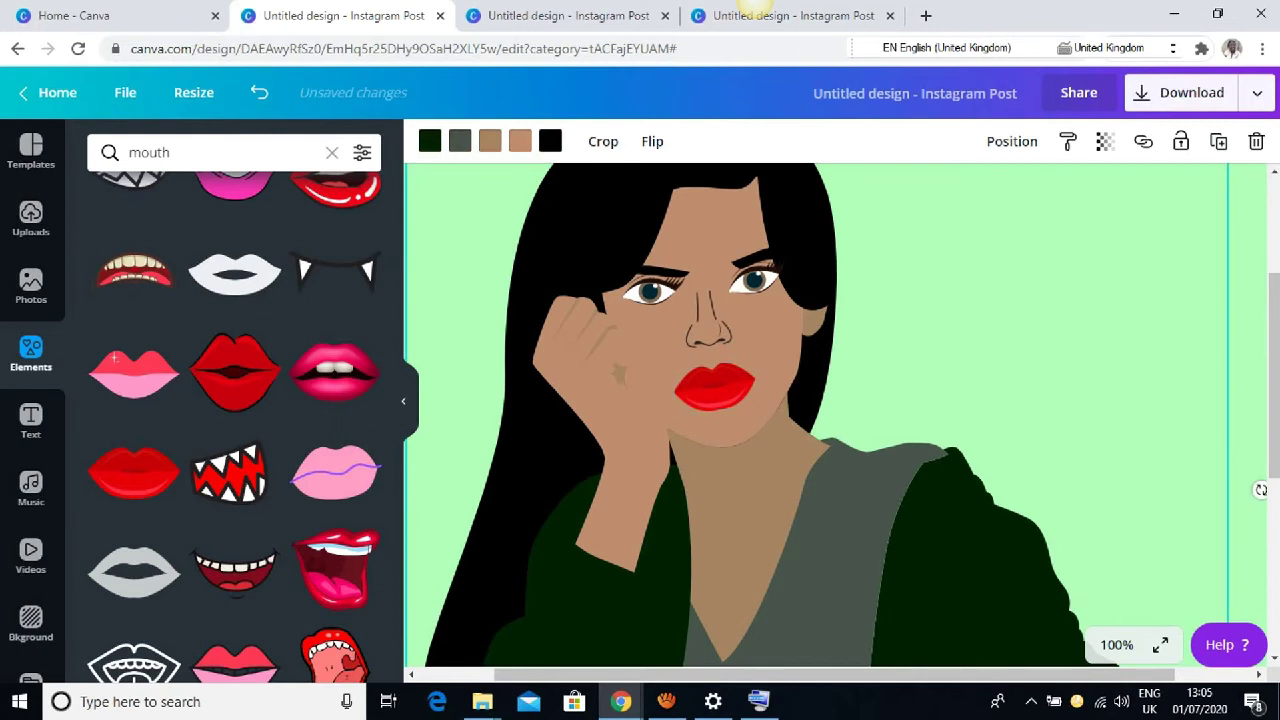
# Step: Nudge the red lips slightly towards the ear side of the face and check the figure
pyautogui.scroll(-2, 830, 415)
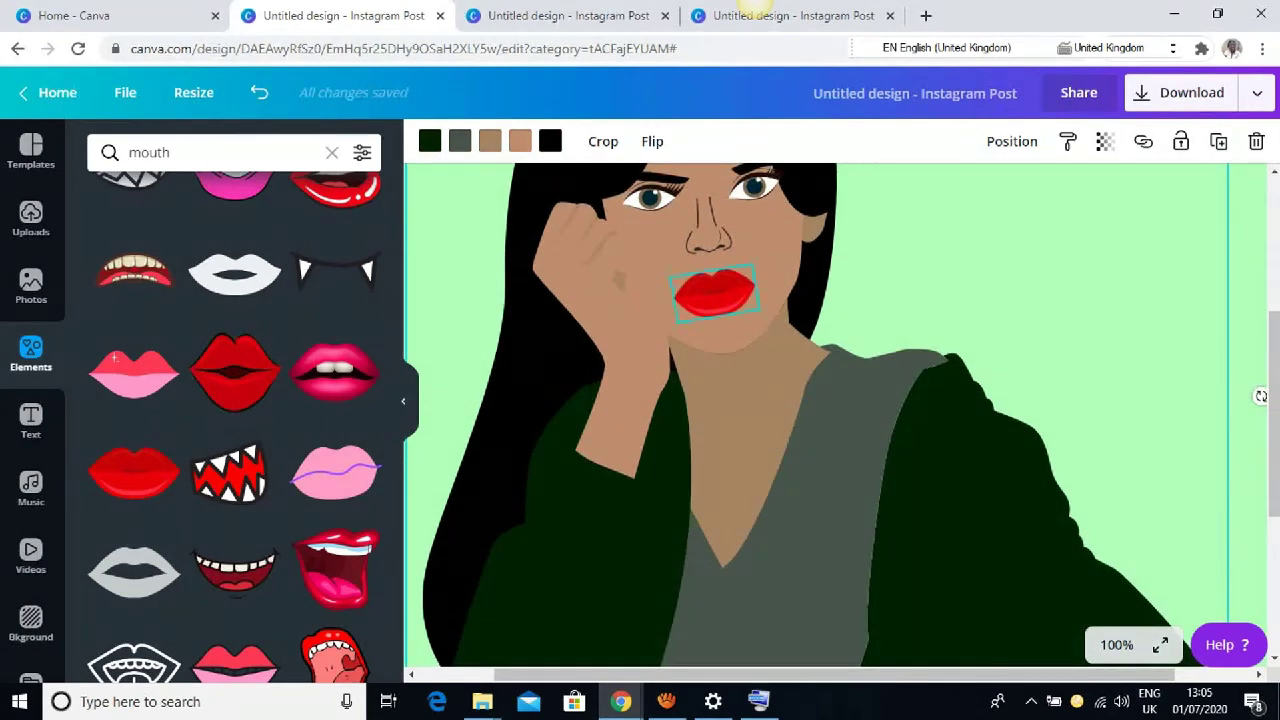
pyautogui.click(715, 293)
pyautogui.click(759, 701)
pyautogui.click(812, 674)
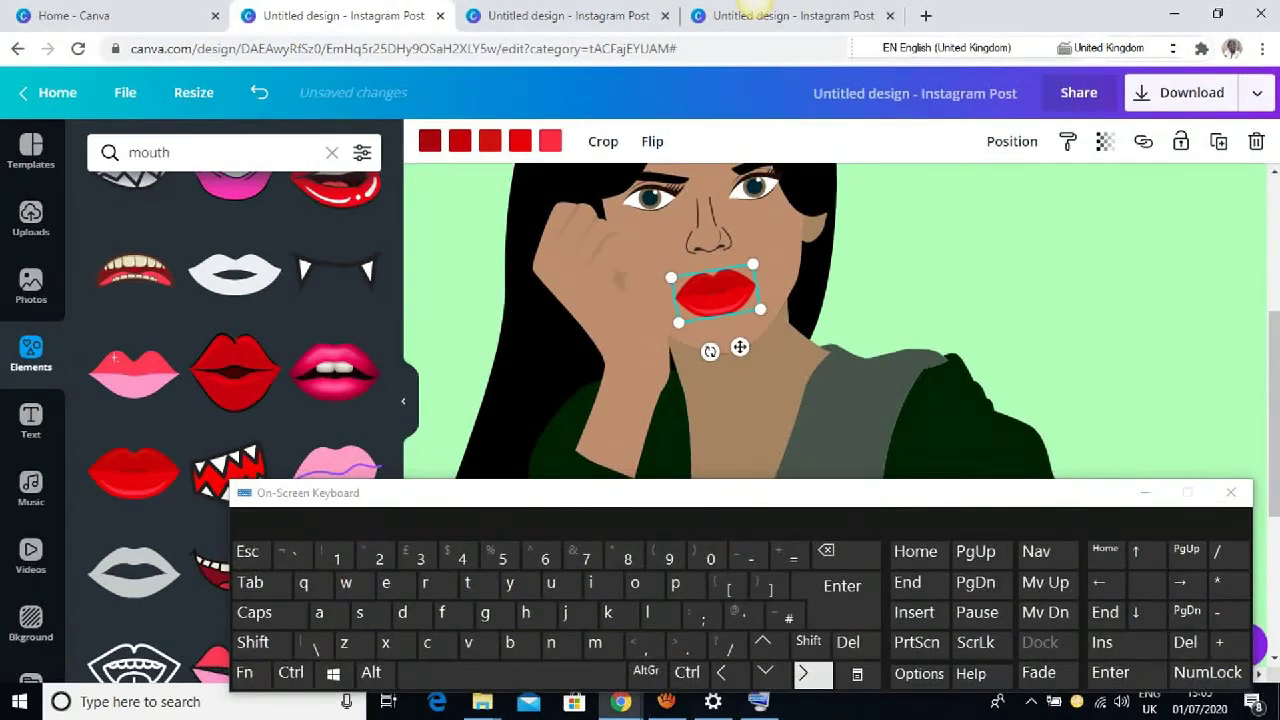
pyautogui.click(830, 420)
pyautogui.scroll(-1, 830, 420)
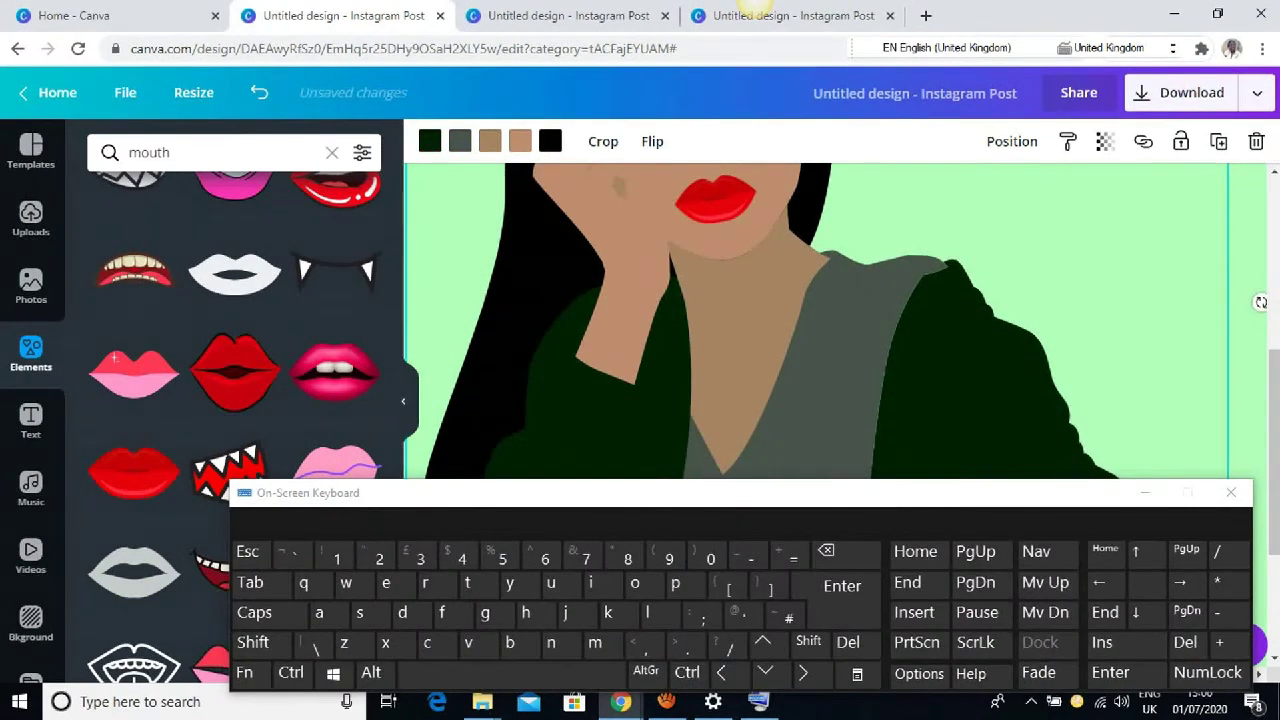
pyautogui.click(1145, 493)
pyautogui.scroll(3, 830, 415)
pyautogui.scroll(-2, 818, 415)
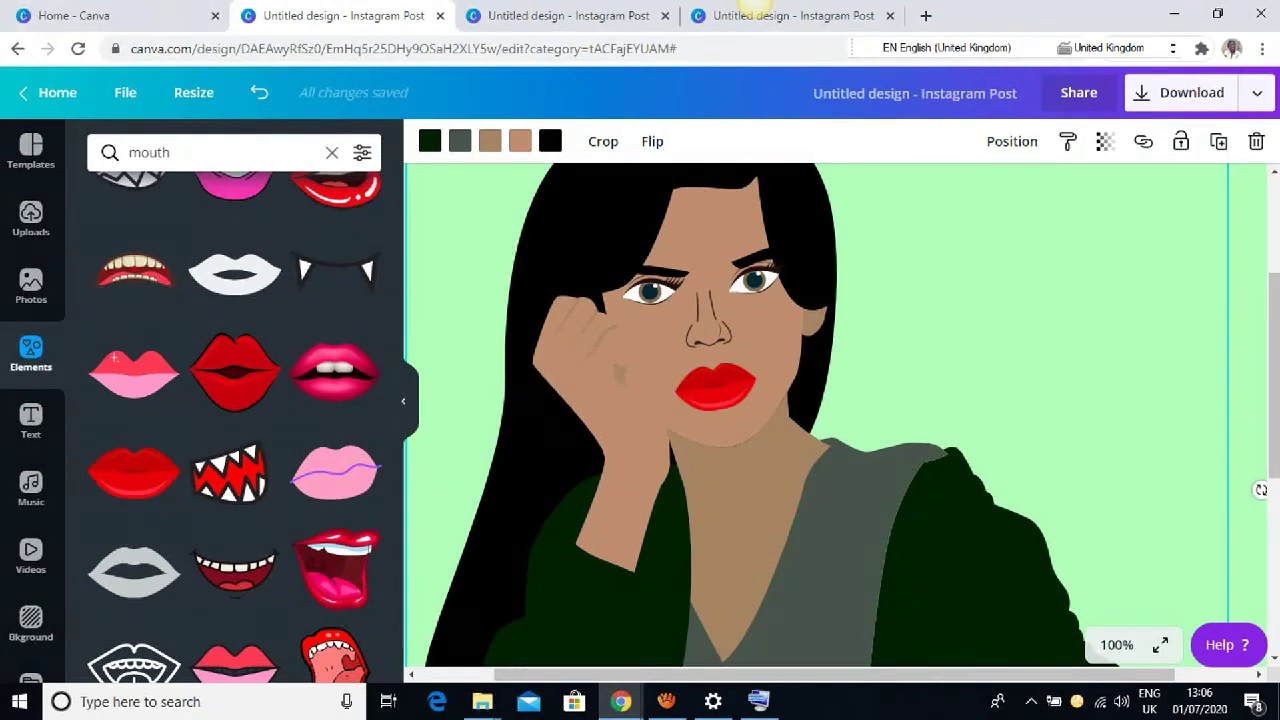
# Step: Replace the element search with "earring"
pyautogui.click(332, 153)
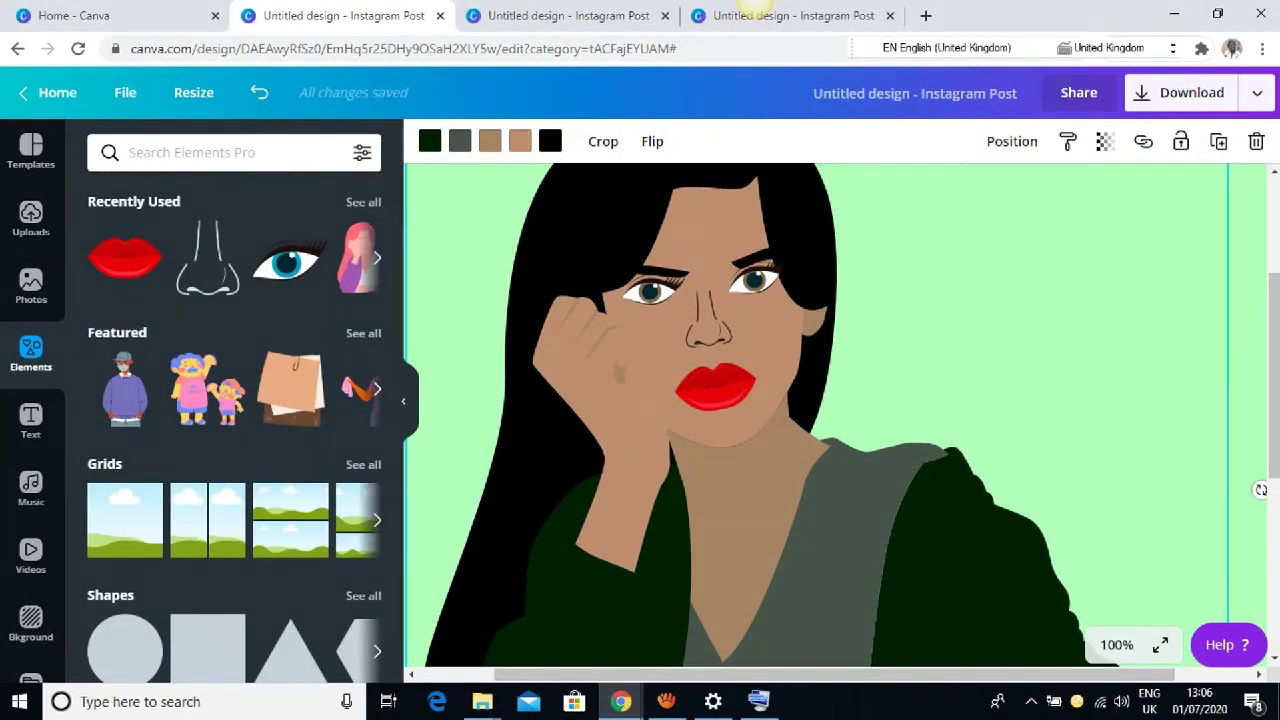
pyautogui.click(759, 702)
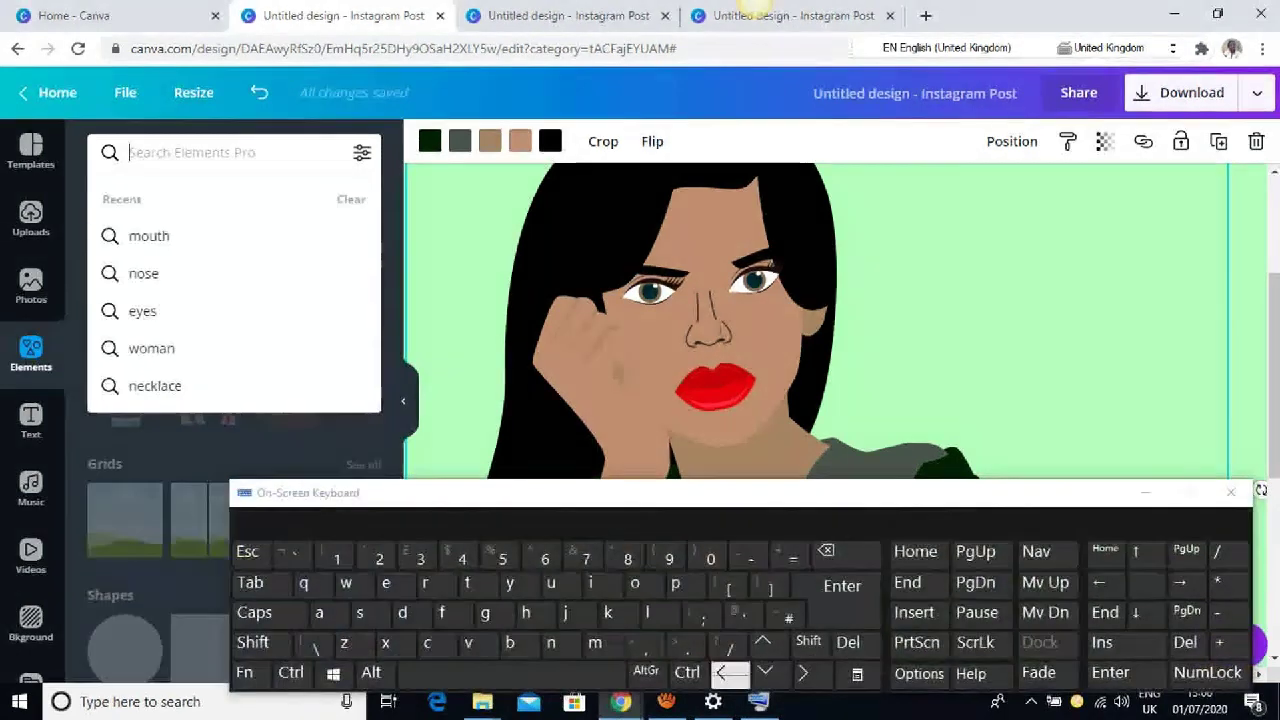
pyautogui.click(386, 583)
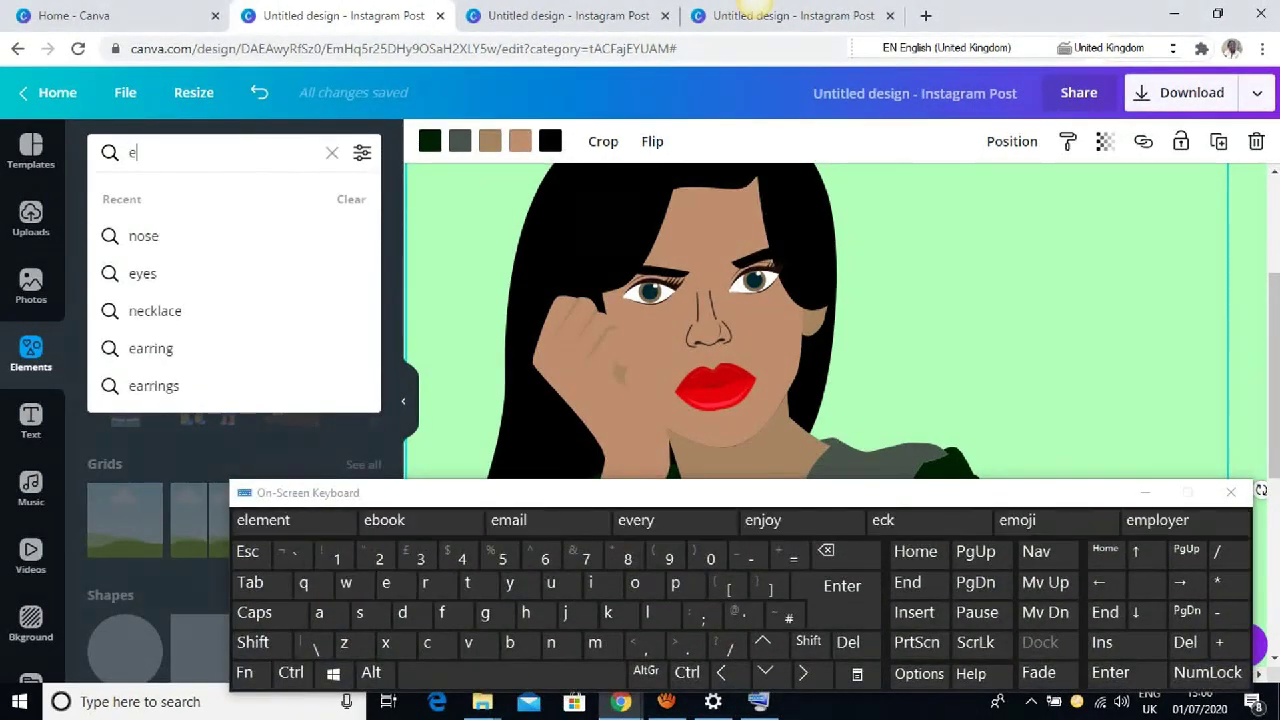
pyautogui.click(319, 613)
pyautogui.click(437, 585)
pyautogui.click(437, 585)
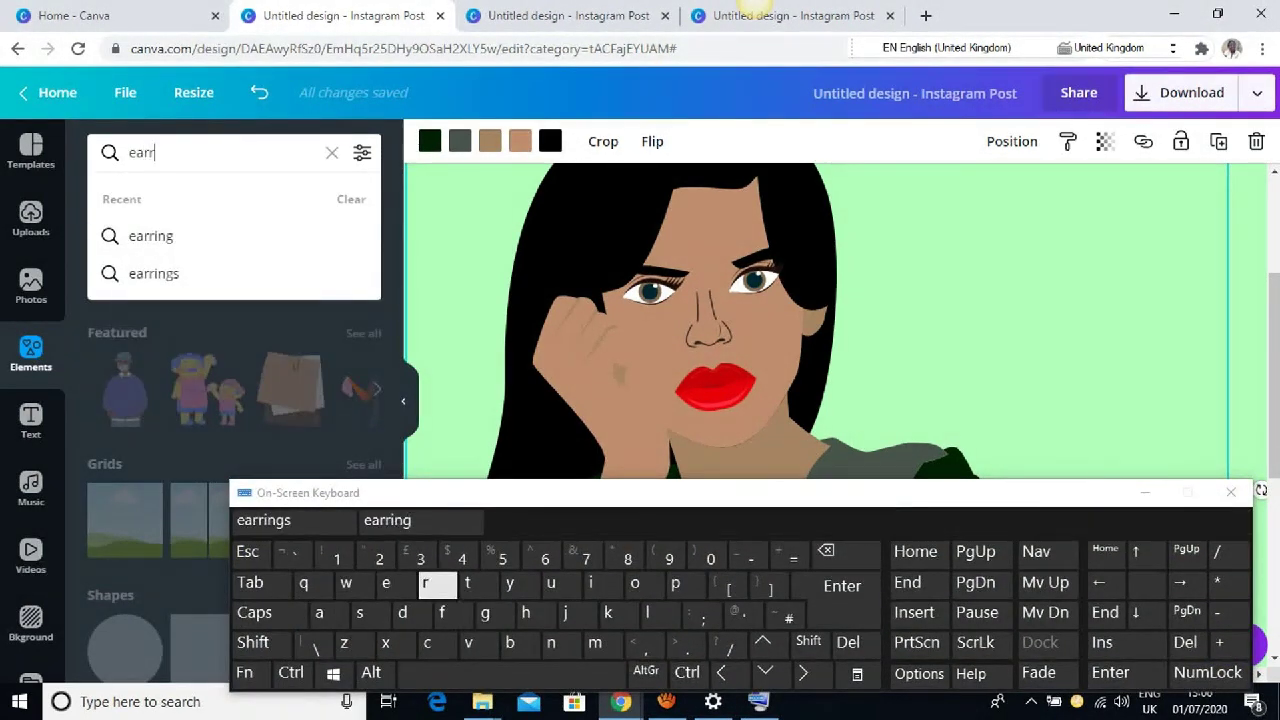
pyautogui.click(151, 236)
pyautogui.click(1145, 492)
pyautogui.click(1145, 492)
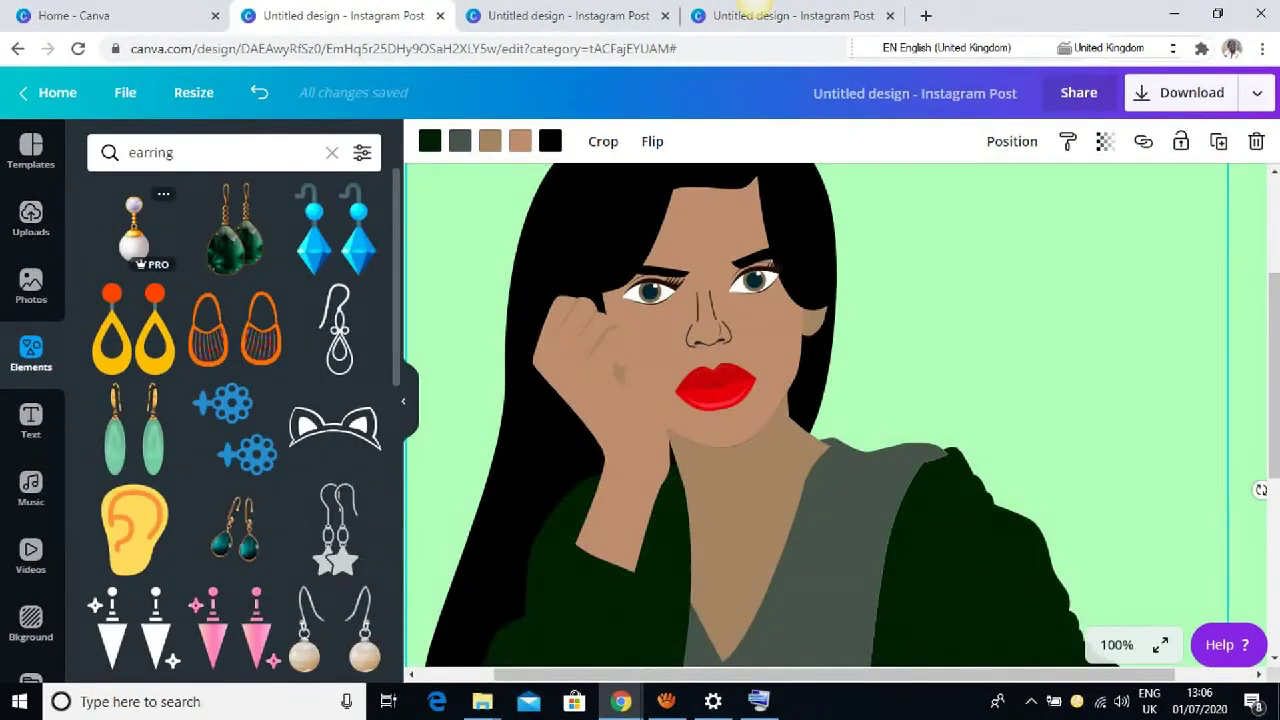
# Step: Insert the single white pearl drop earring and shrink it to hang from the woman's visible ear
pyautogui.click(134, 228)
pyautogui.moveTo(997, 312); pyautogui.dragTo(751, 557)
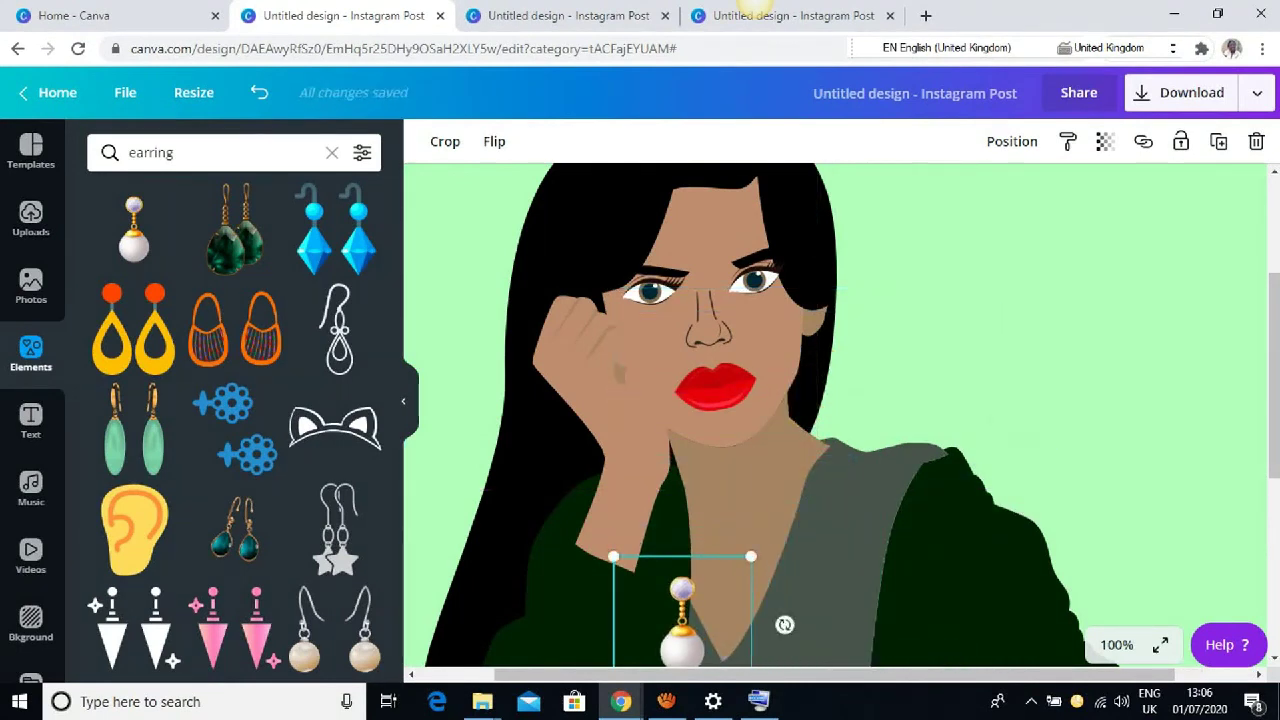
pyautogui.moveTo(682, 630); pyautogui.dragTo(840, 515)
pyautogui.moveTo(908, 432); pyautogui.dragTo(862, 480)
pyautogui.moveTo(816, 521); pyautogui.dragTo(809, 343)
pyautogui.click(880, 440)
pyautogui.scroll(-1, 880, 440)
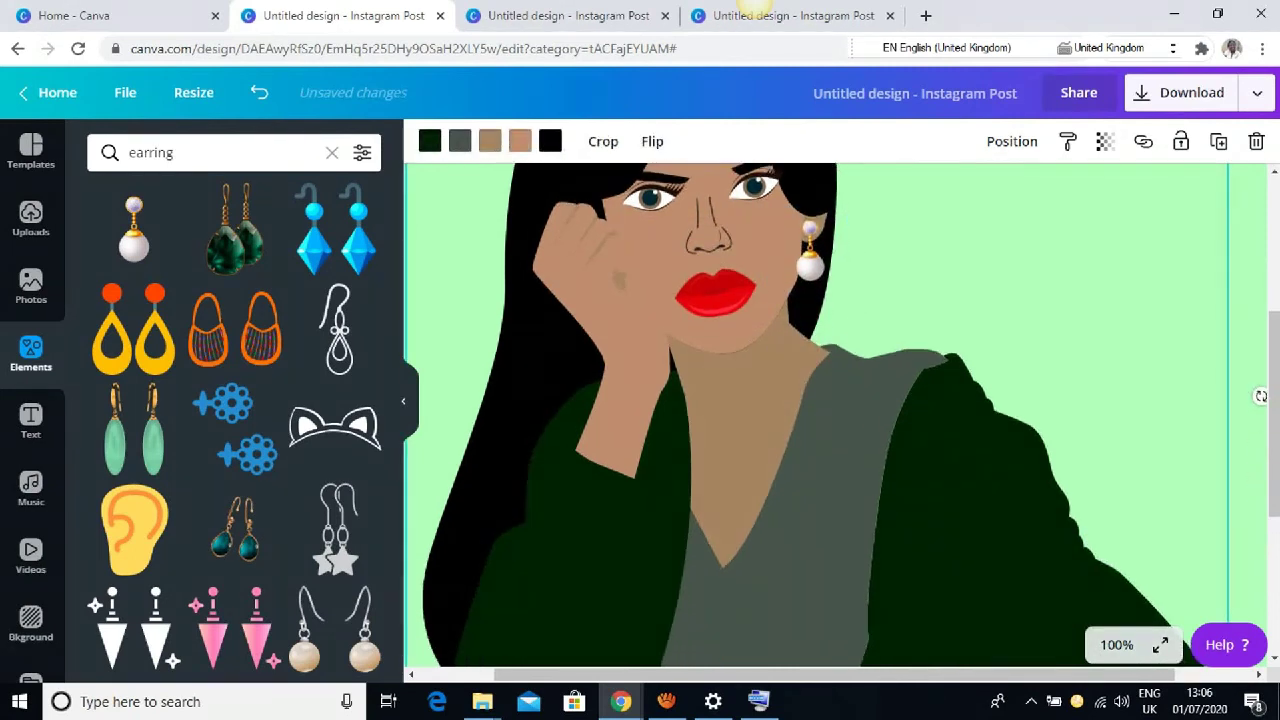
# Step: Enlarge the pearl earring to about 101 by 101 and nudge it slightly towards the face
pyautogui.click(810, 250)
pyautogui.moveTo(853, 293); pyautogui.dragTo(862, 301)
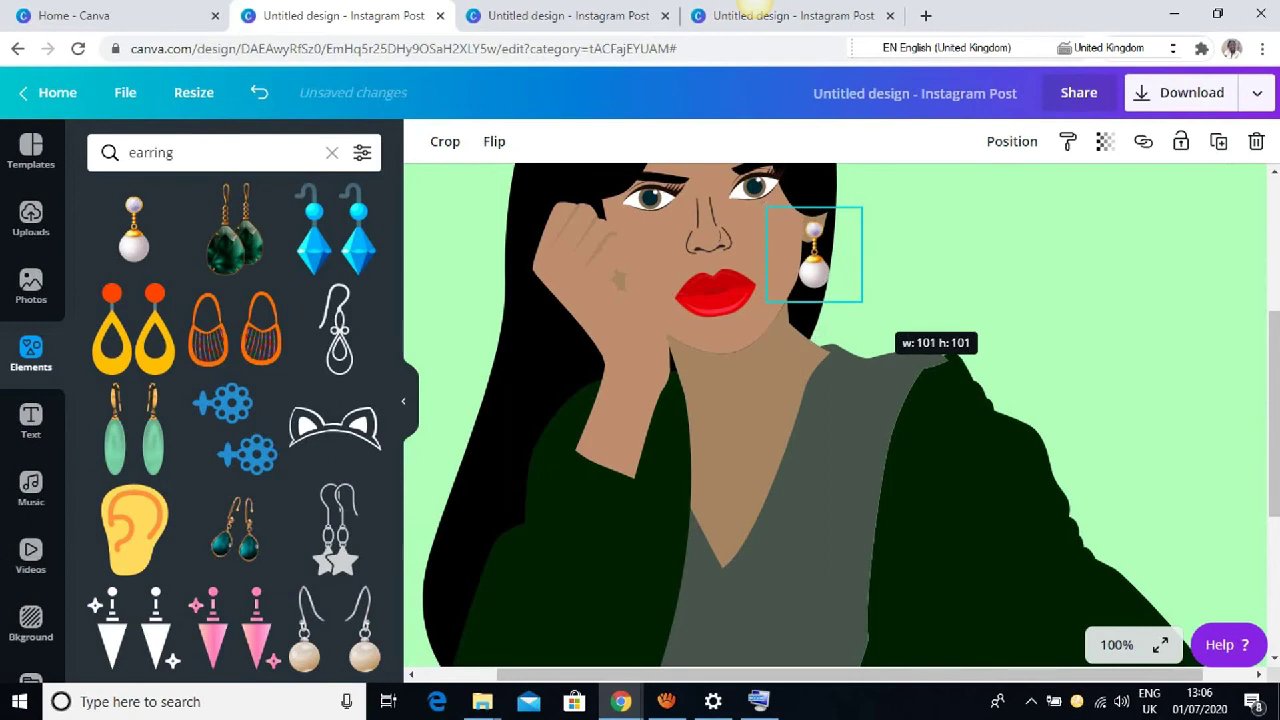
pyautogui.click(758, 701)
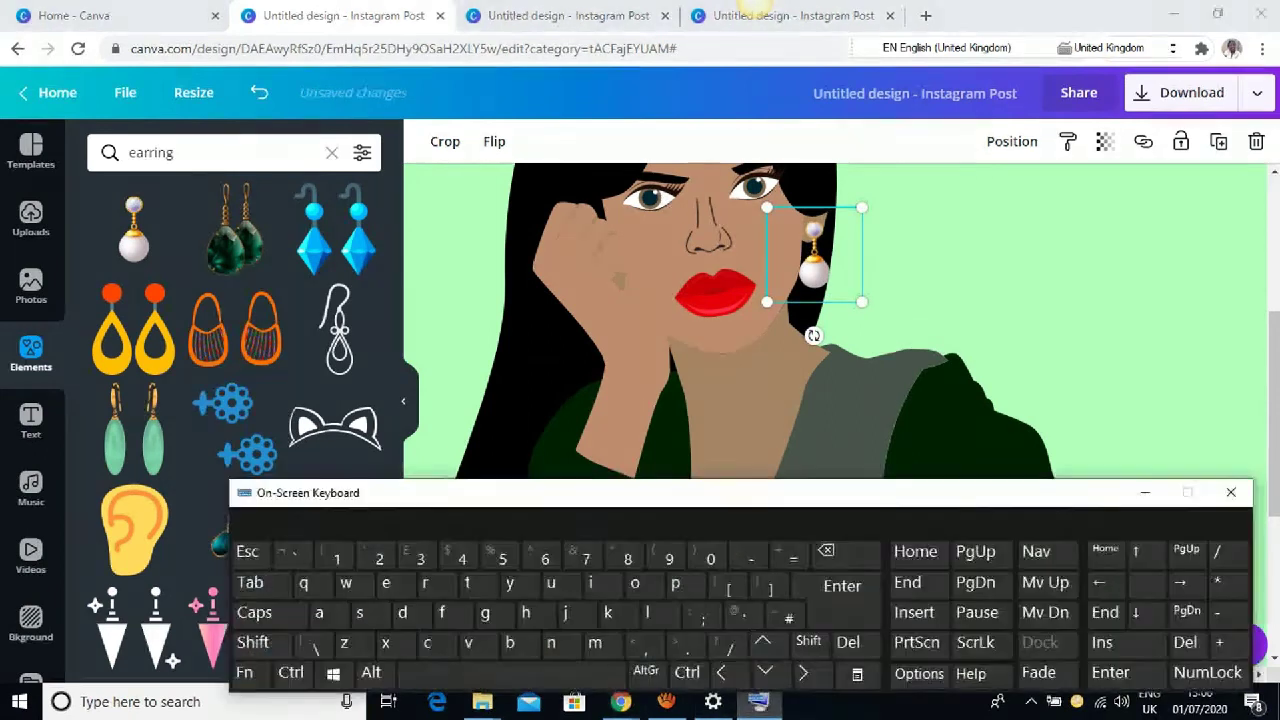
pyautogui.click(722, 672)
pyautogui.click(816, 400)
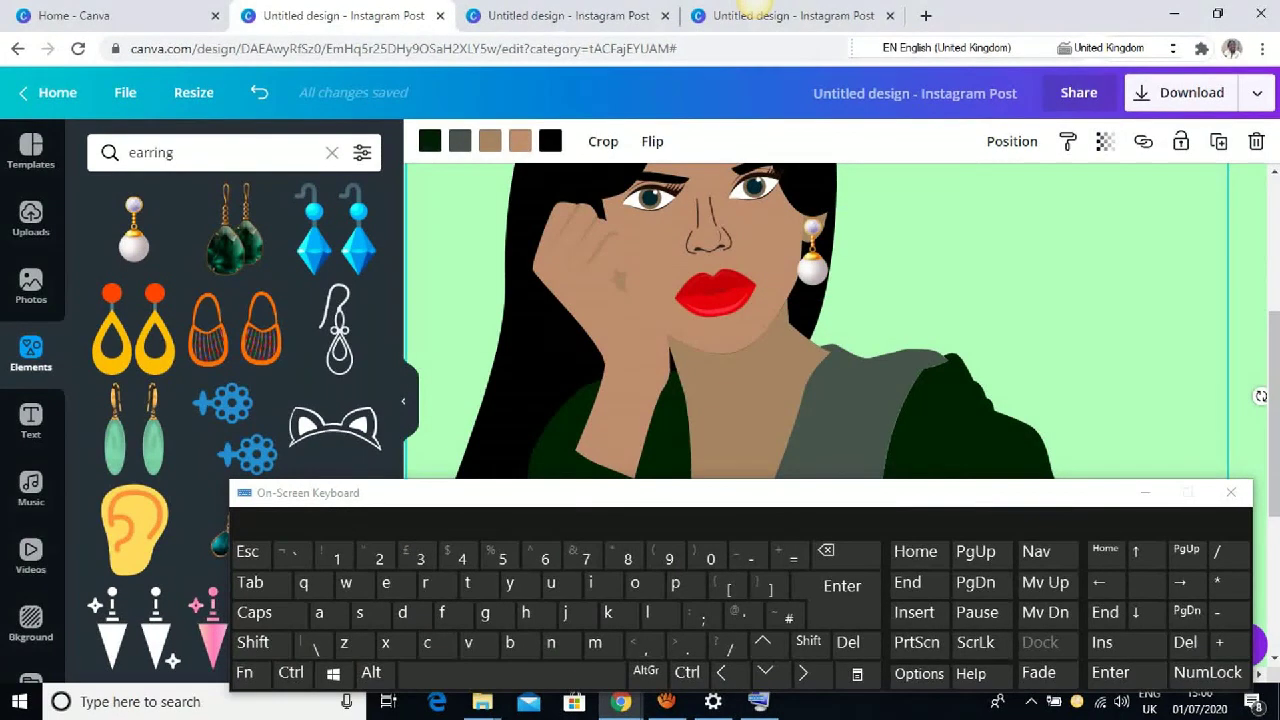
pyautogui.click(1146, 493)
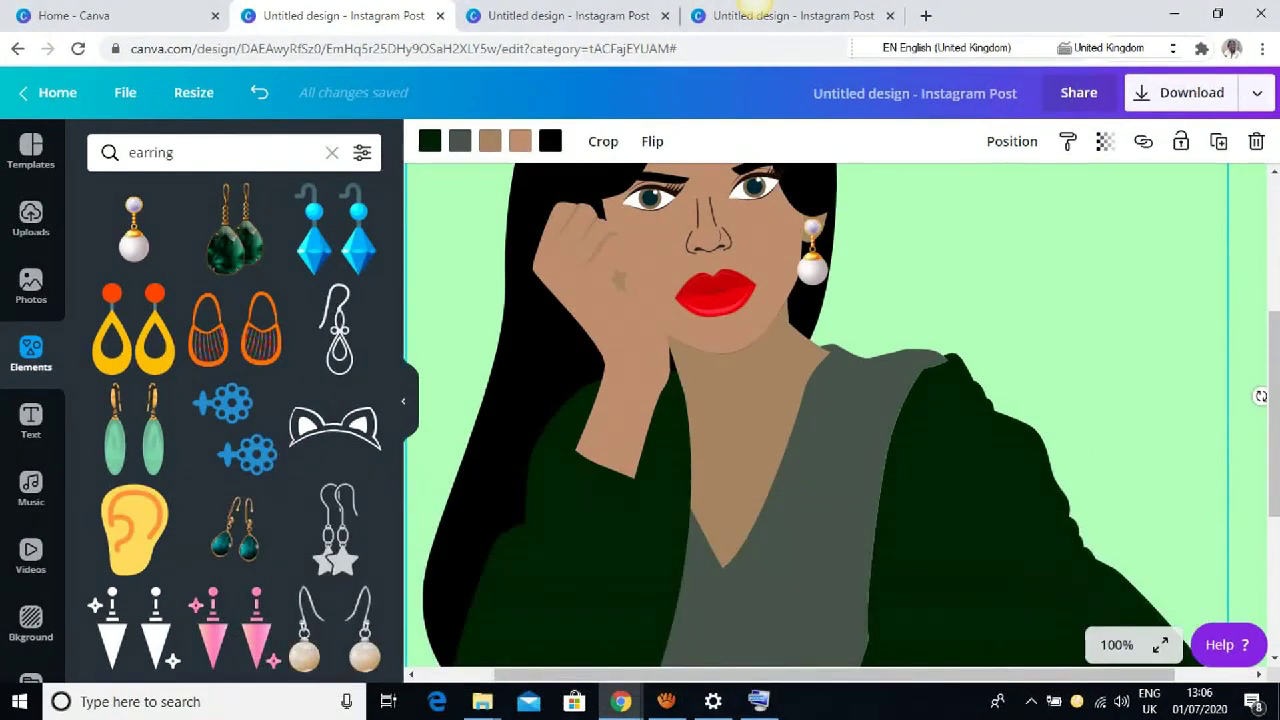
# Step: Replace the element search with "necklace"
pyautogui.click(332, 152)
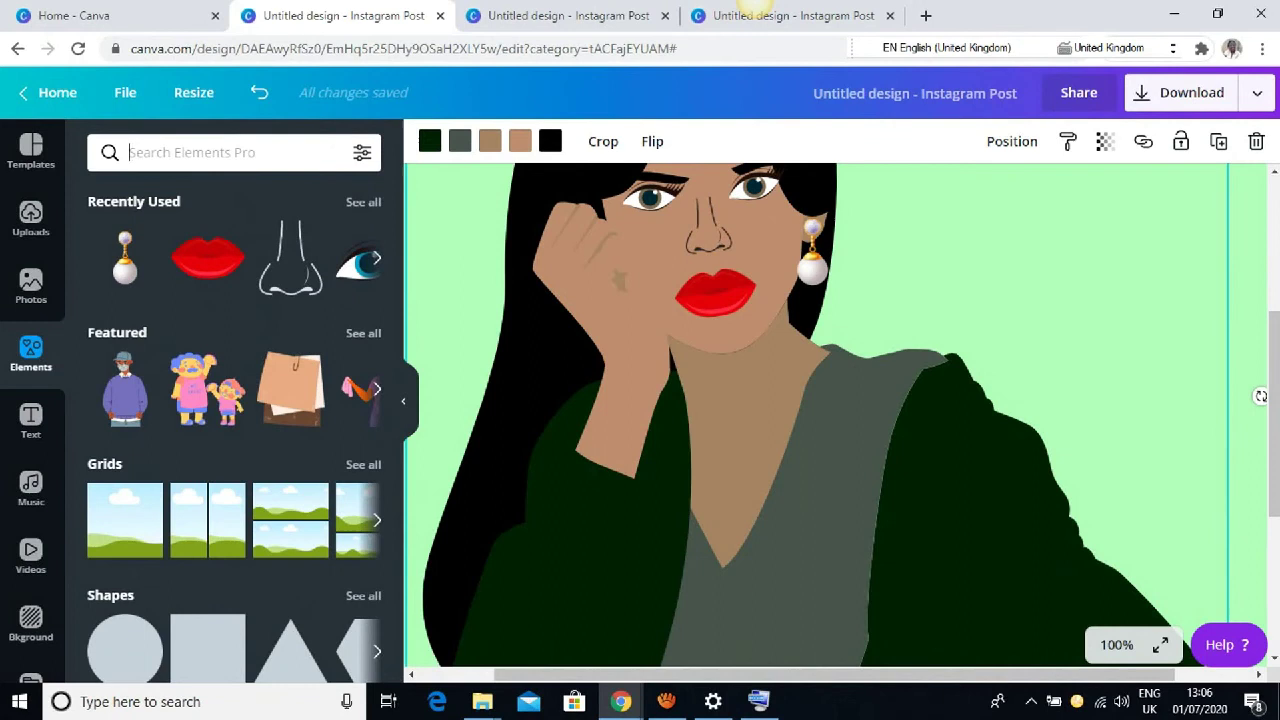
pyautogui.click(759, 701)
pyautogui.click(551, 642)
pyautogui.click(386, 583)
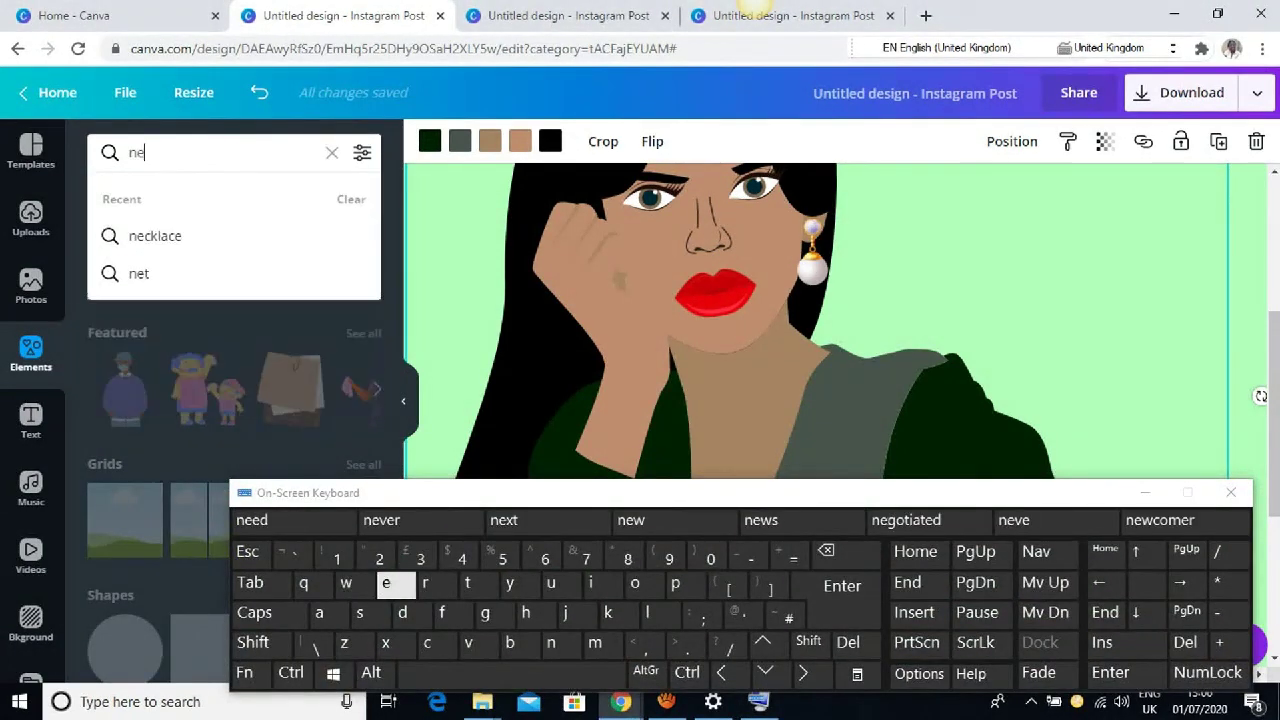
pyautogui.click(427, 642)
pyautogui.click(155, 236)
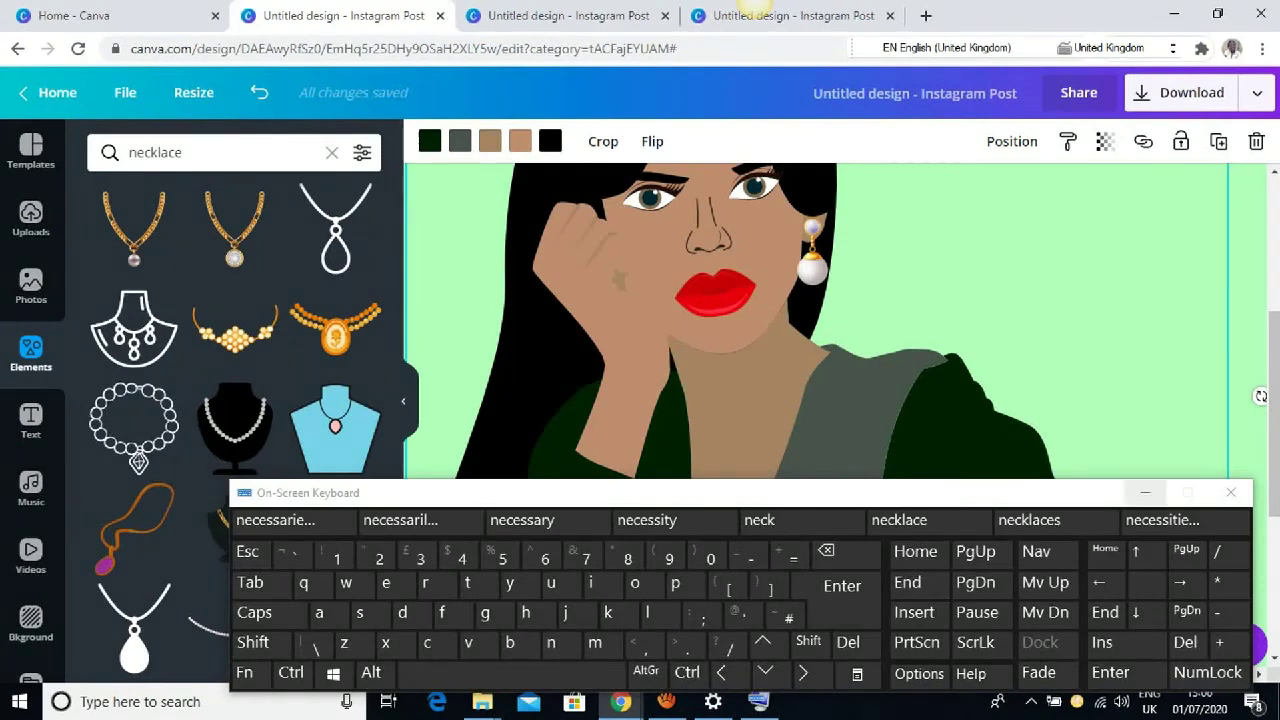
pyautogui.click(1231, 492)
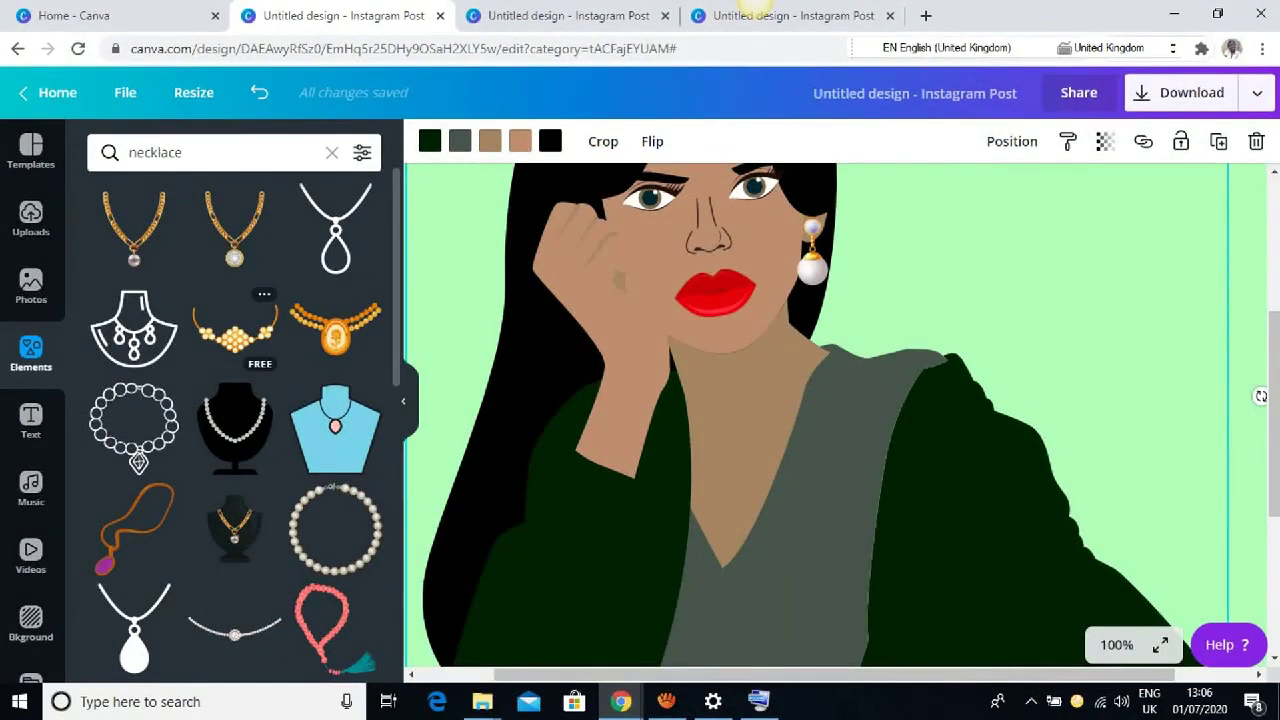
# Step: Insert the gold necklace with clustered beads, tilt it to about -27° and shrink it onto the woman's neck
pyautogui.click(235, 325)
pyautogui.moveTo(1020, 289); pyautogui.dragTo(886, 360)
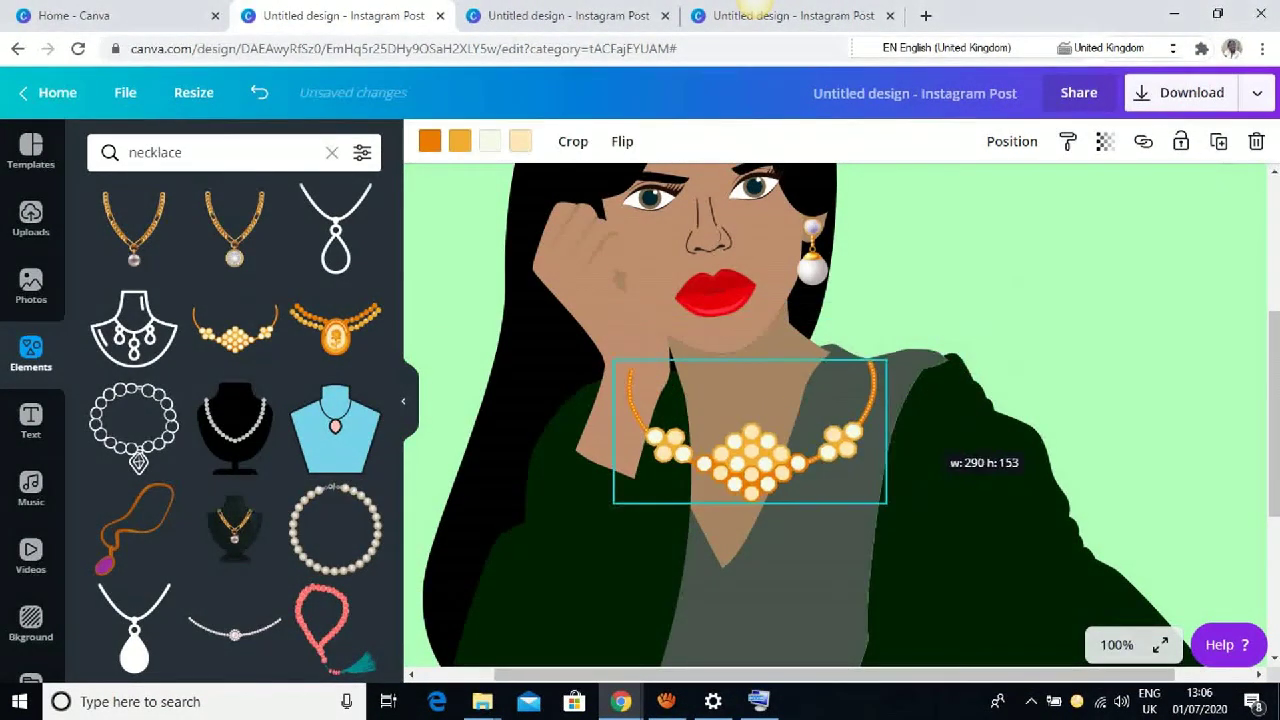
pyautogui.moveTo(735, 532); pyautogui.dragTo(818, 598)
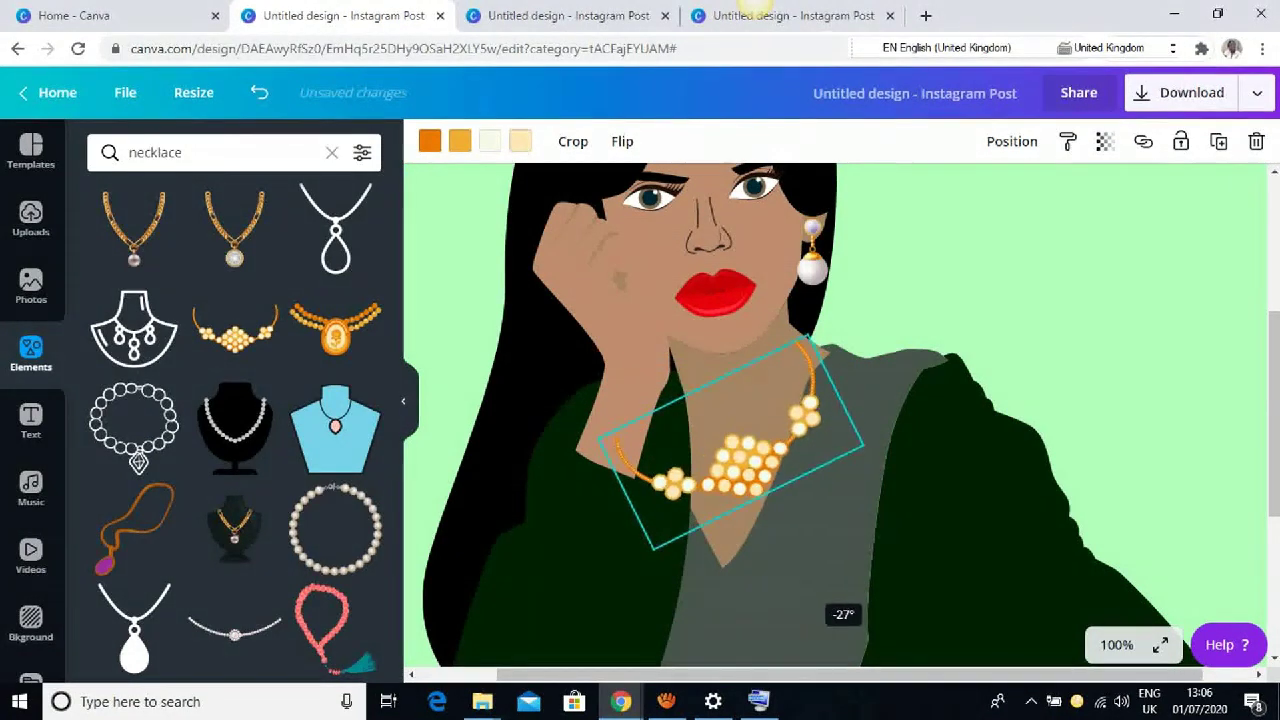
pyautogui.moveTo(733, 483); pyautogui.dragTo(765, 400)
pyautogui.moveTo(841, 255); pyautogui.dragTo(779, 336)
pyautogui.moveTo(738, 412); pyautogui.dragTo(761, 375)
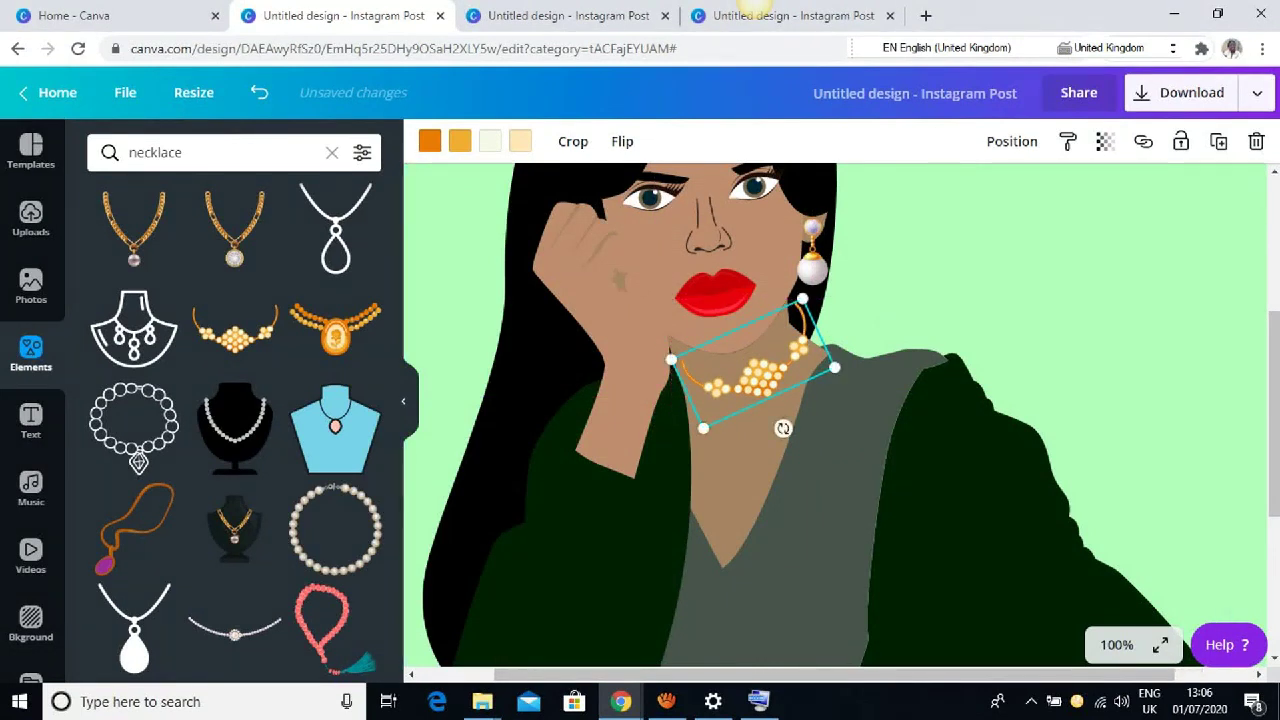
# Step: Fine-tune the necklace's size and position so its ends line up with both edges of the neck
pyautogui.moveTo(703, 428); pyautogui.dragTo(693, 442)
pyautogui.moveTo(757, 380); pyautogui.dragTo(753, 375)
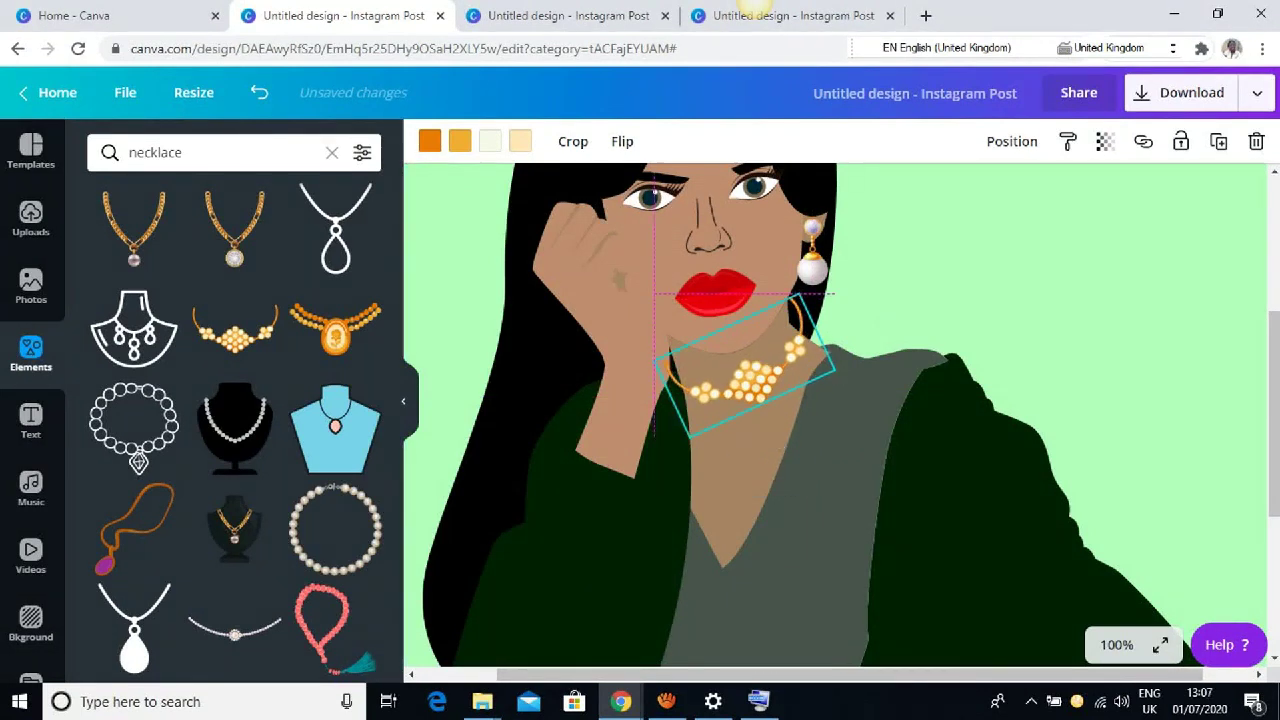
pyautogui.moveTo(835, 370)
pyautogui.mouseDown()
pyautogui.moveTo(829, 360)
pyautogui.moveTo(830, 372)
pyautogui.mouseUp()
pyautogui.moveTo(655, 363); pyautogui.dragTo(662, 365)
pyautogui.click(738, 465)
# Step: Examine the illustration with its jewellery up close and as a whole at 50% zoom
pyautogui.scroll(-2, 816, 415)
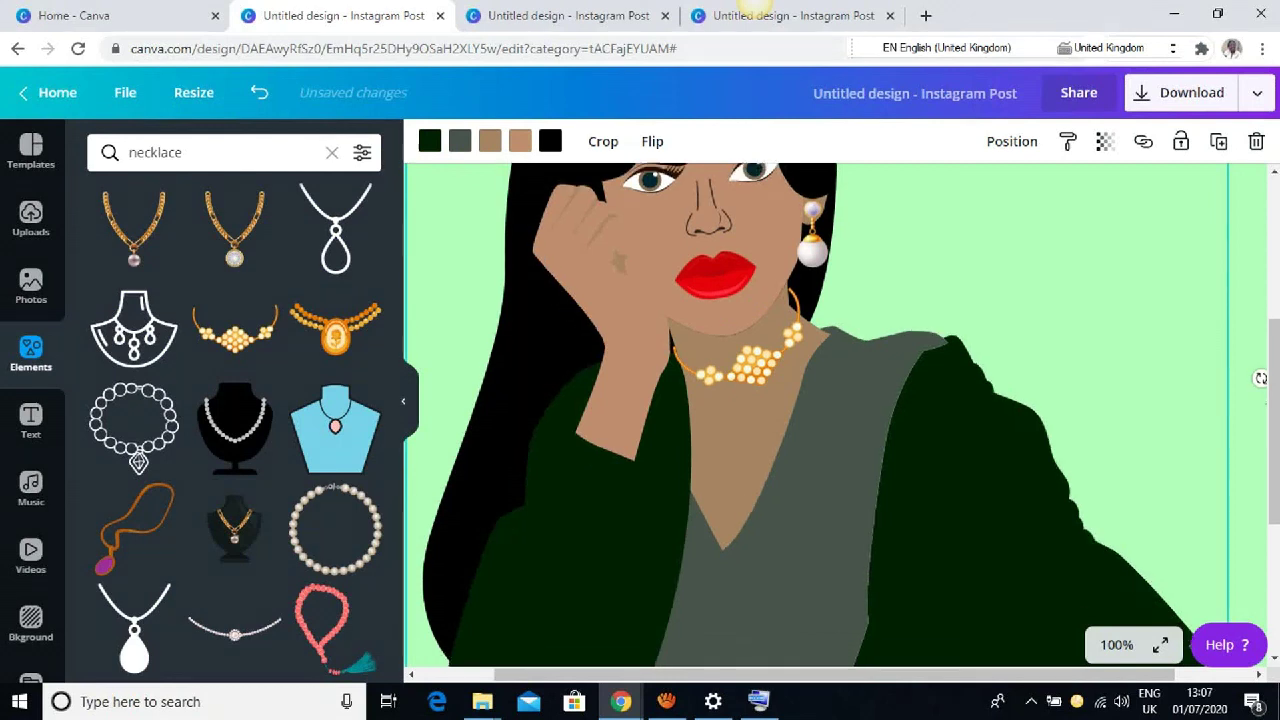
pyautogui.scroll(4, 816, 415)
pyautogui.scroll(-2, 816, 415)
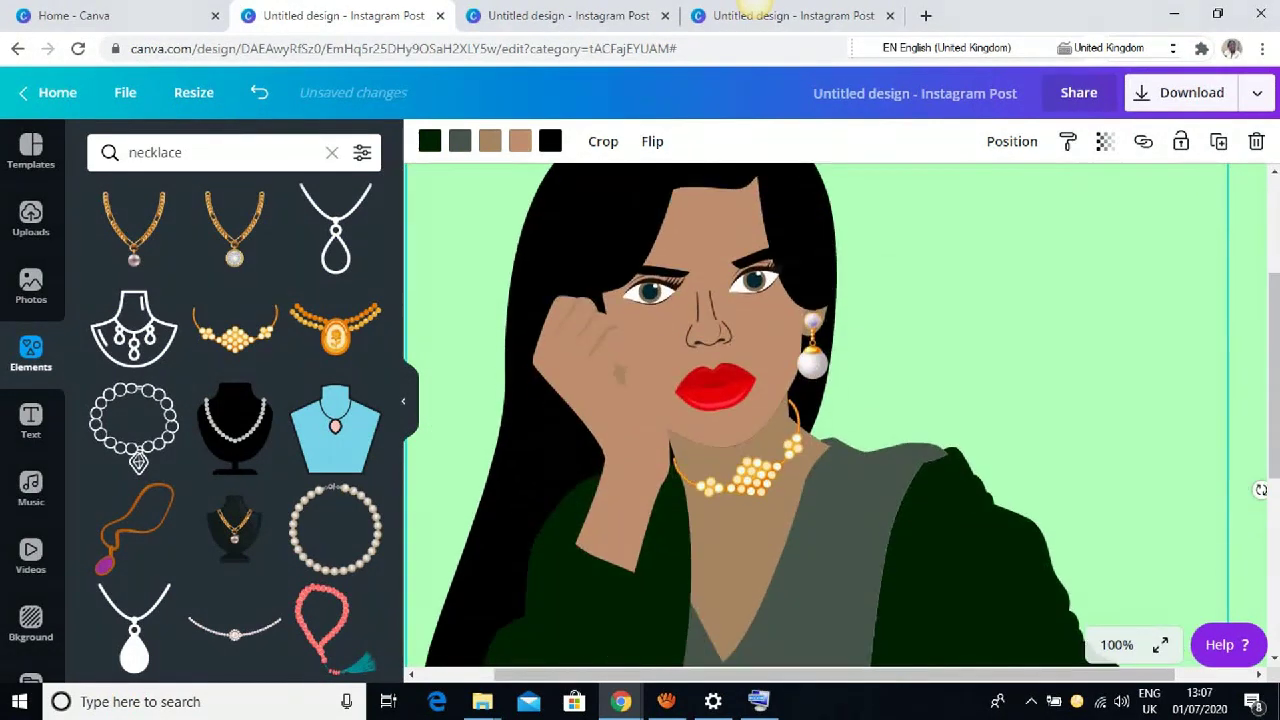
pyautogui.scroll(2, 816, 415)
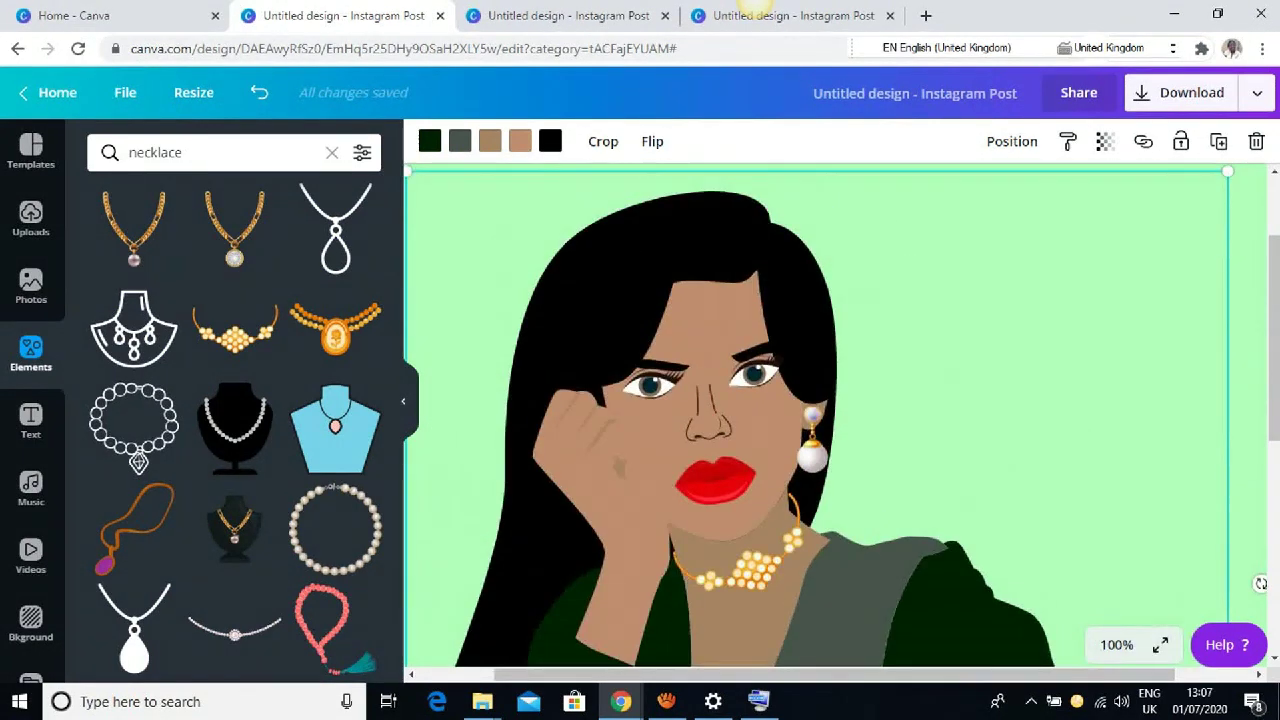
pyautogui.click(1117, 645)
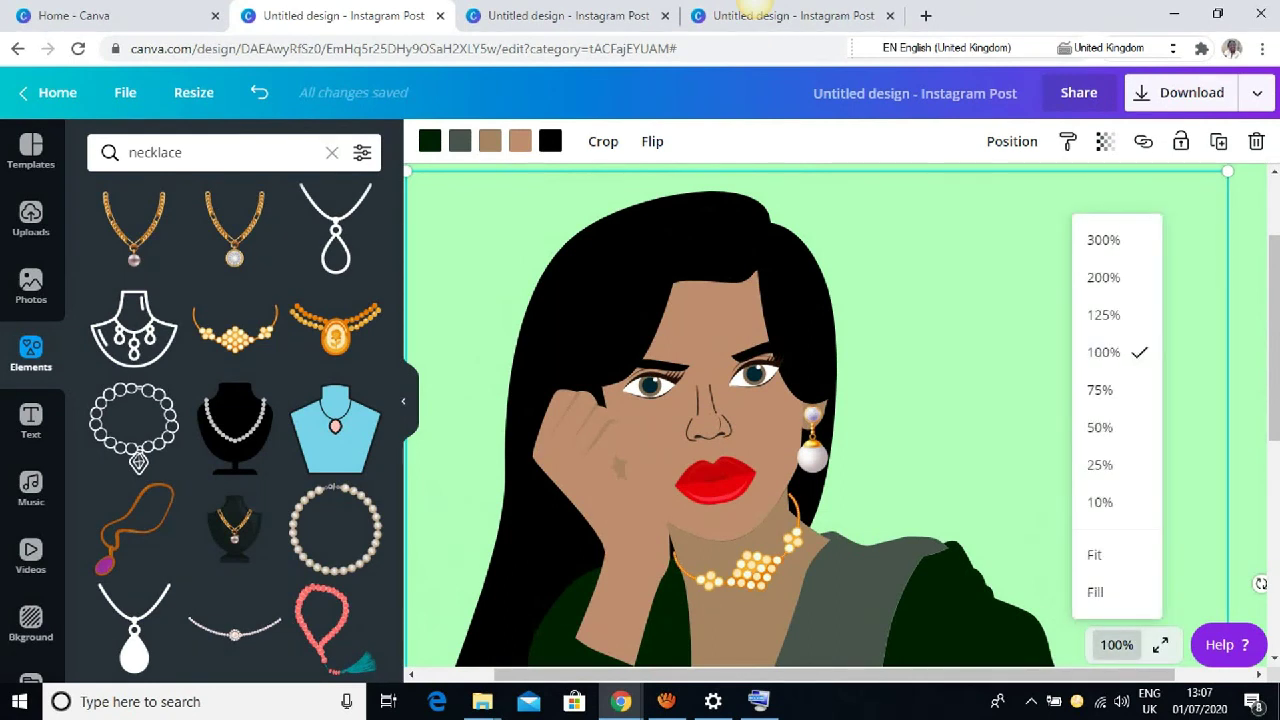
pyautogui.click(1099, 427)
pyautogui.scroll(-2, 835, 415)
pyautogui.scroll(2, 835, 415)
pyautogui.click(1065, 530)
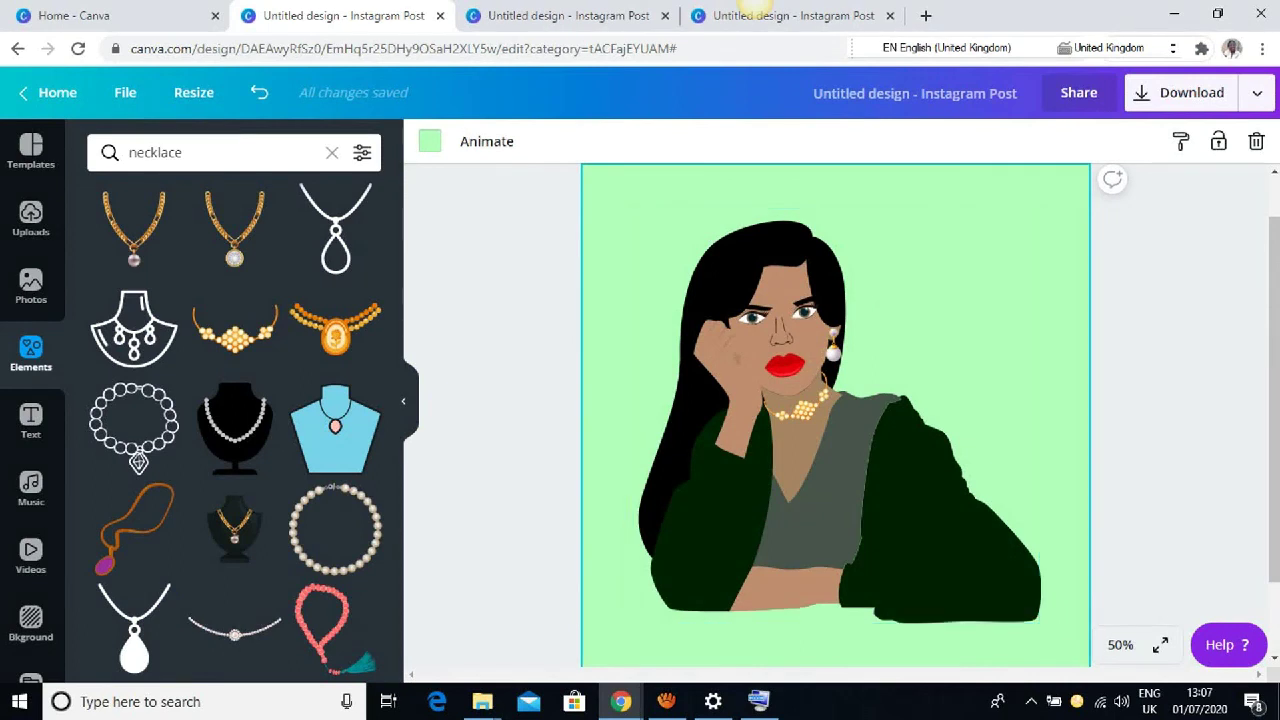
pyautogui.press('Escape')
pyautogui.scroll(1, 835, 415)
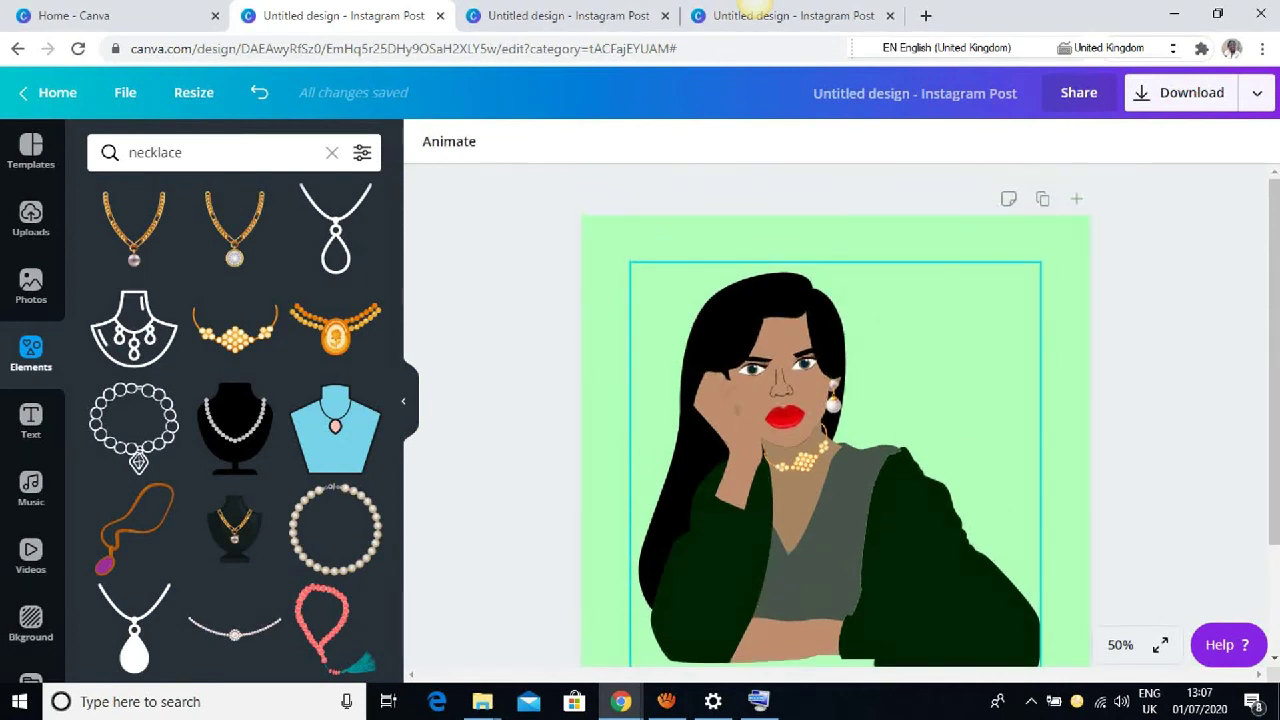